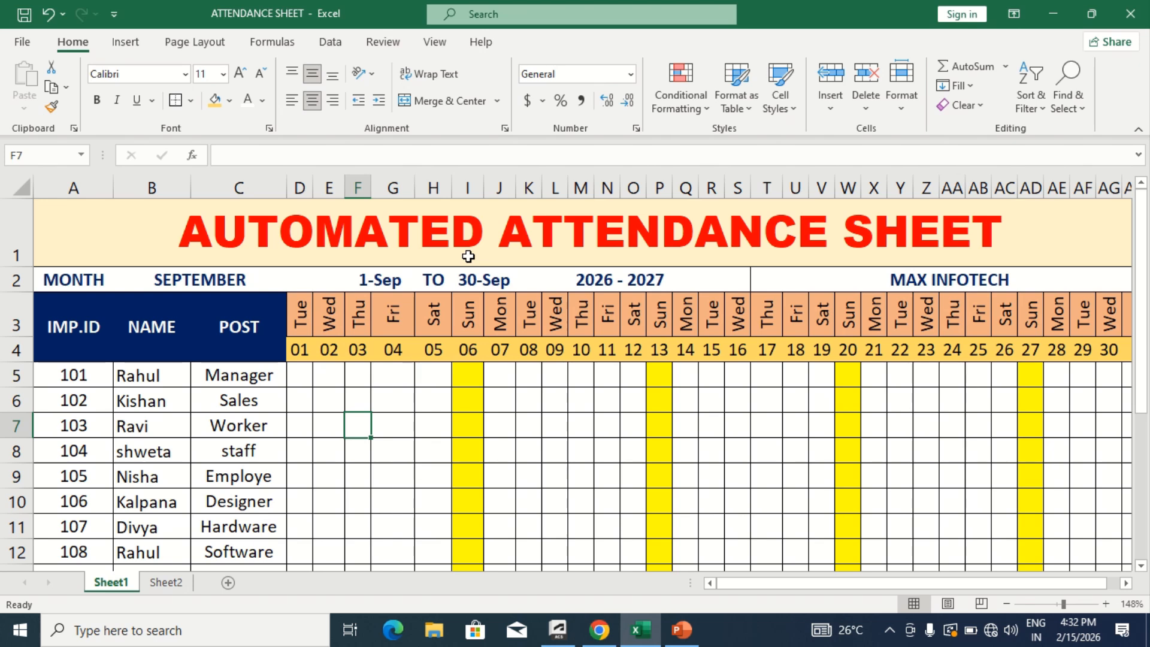
- Change the attendance sheet's month in cell B2 to OCTOBER
left_click(246, 282)
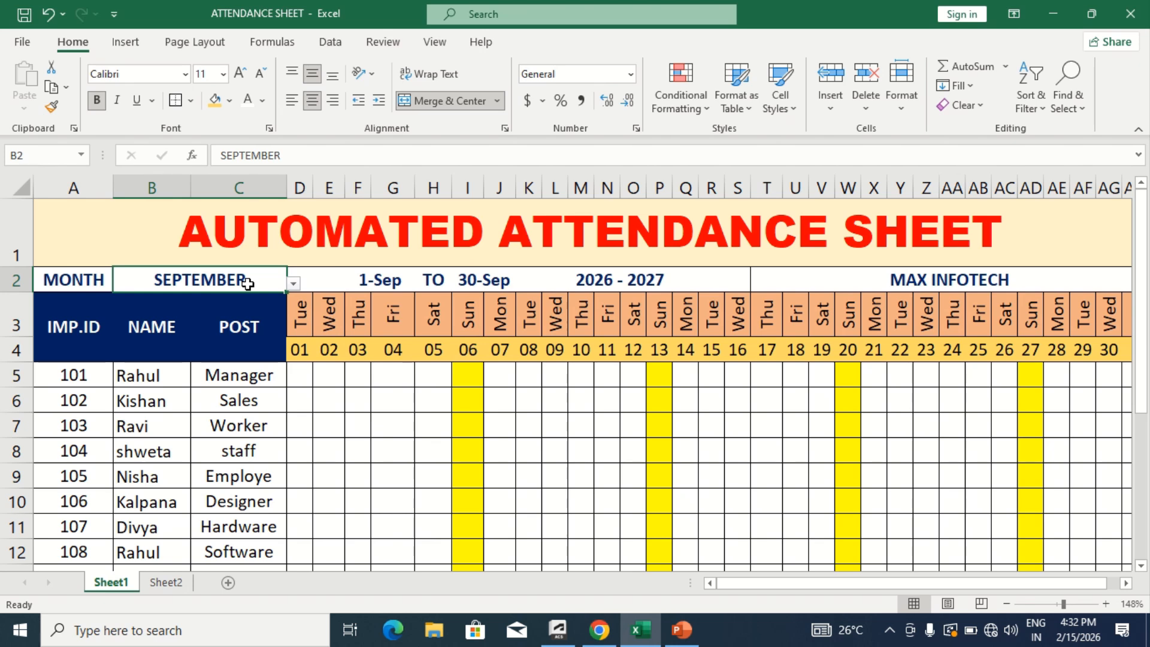
left_click(293, 284)
left_click(166, 386)
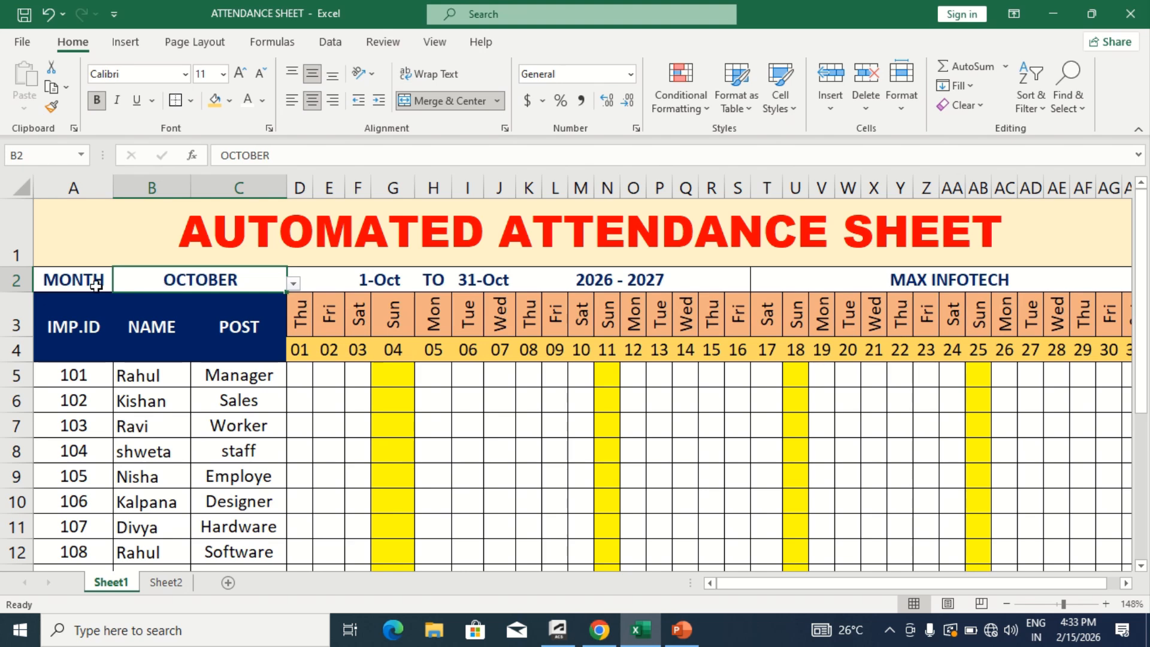
- Change the attendance sheet's month in cell B2 to MAY
left_click(73, 288)
left_click(186, 286)
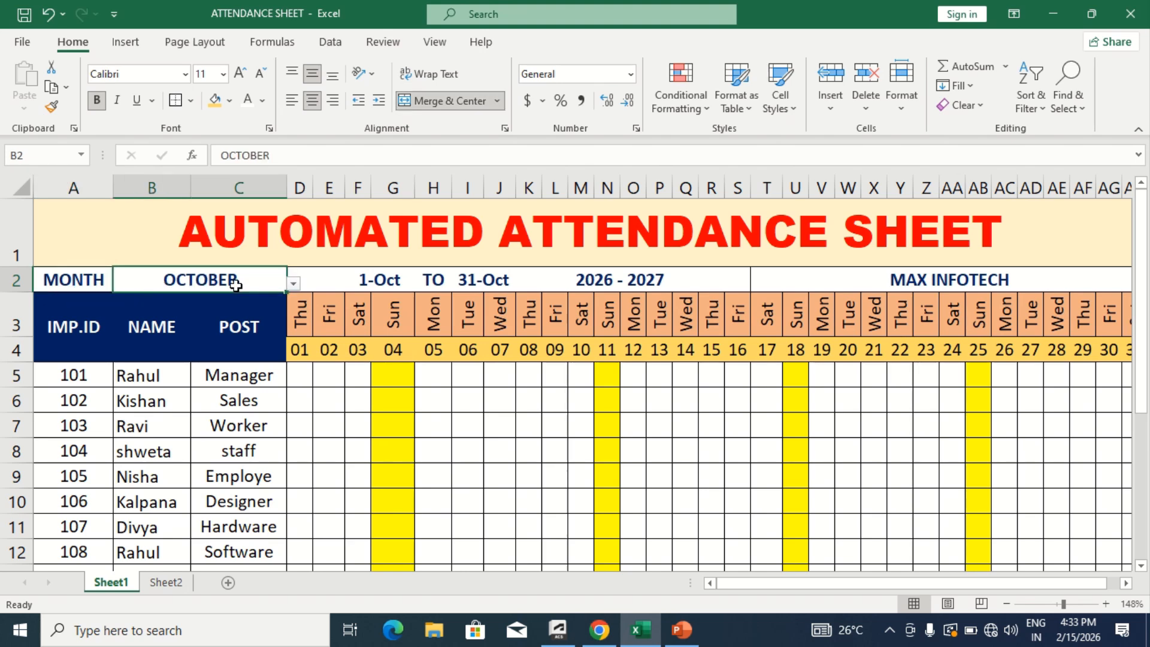
left_click(292, 287)
left_click(223, 299)
- Set the attendance sheet's month in cell B2 to FEBRUARY
left_click(294, 284)
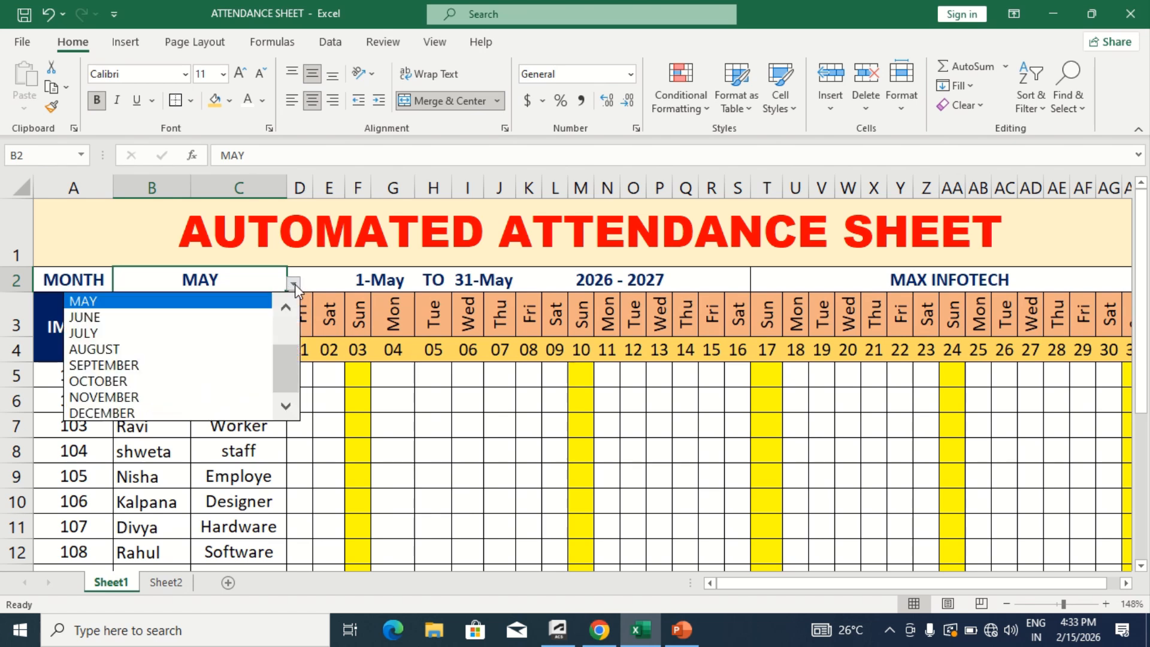
scroll(284, 302, "up", 4)
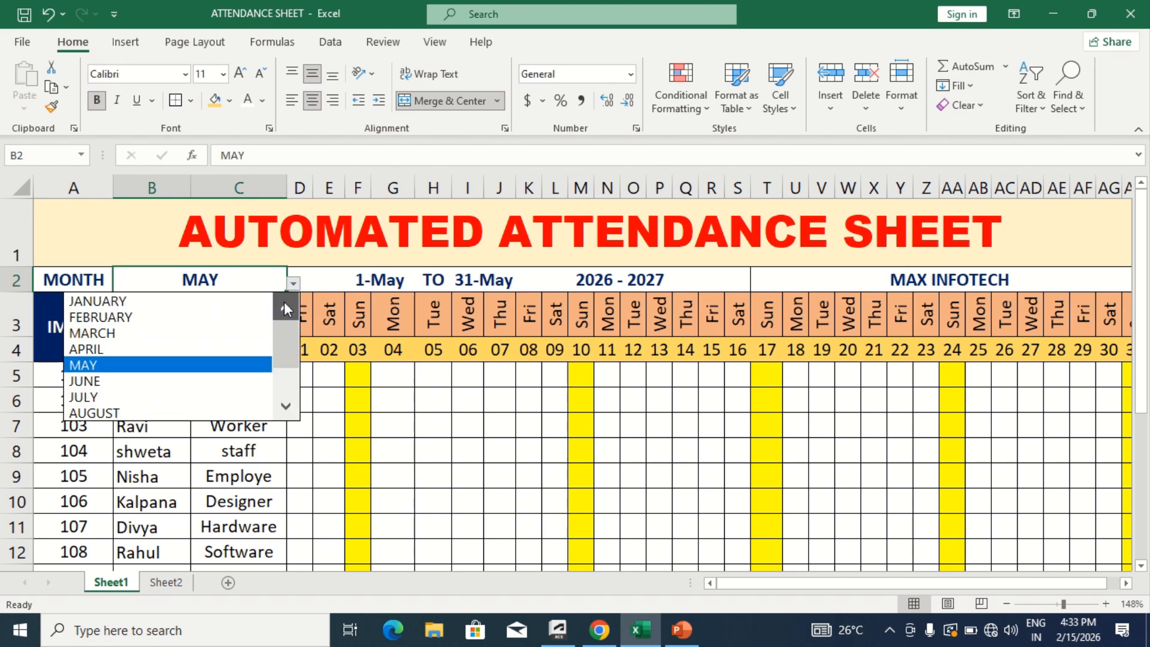
left_click(168, 315)
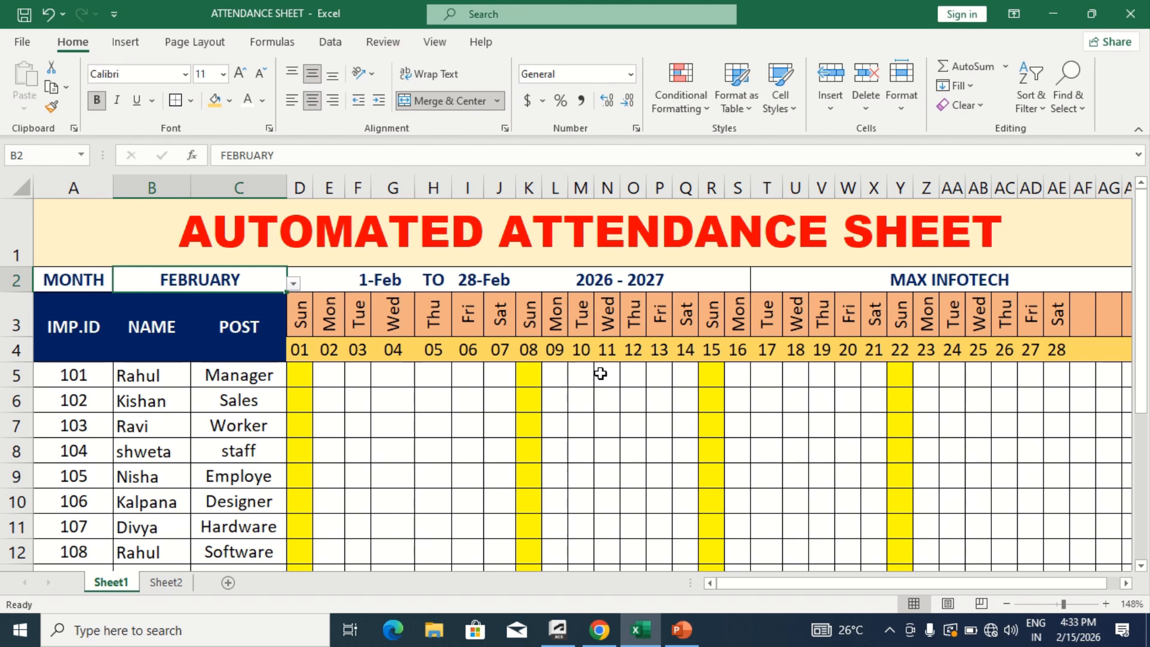
- Mark employee 101 with p on day 02 (E5) and a on day 03 (F5)
left_click(326, 377)
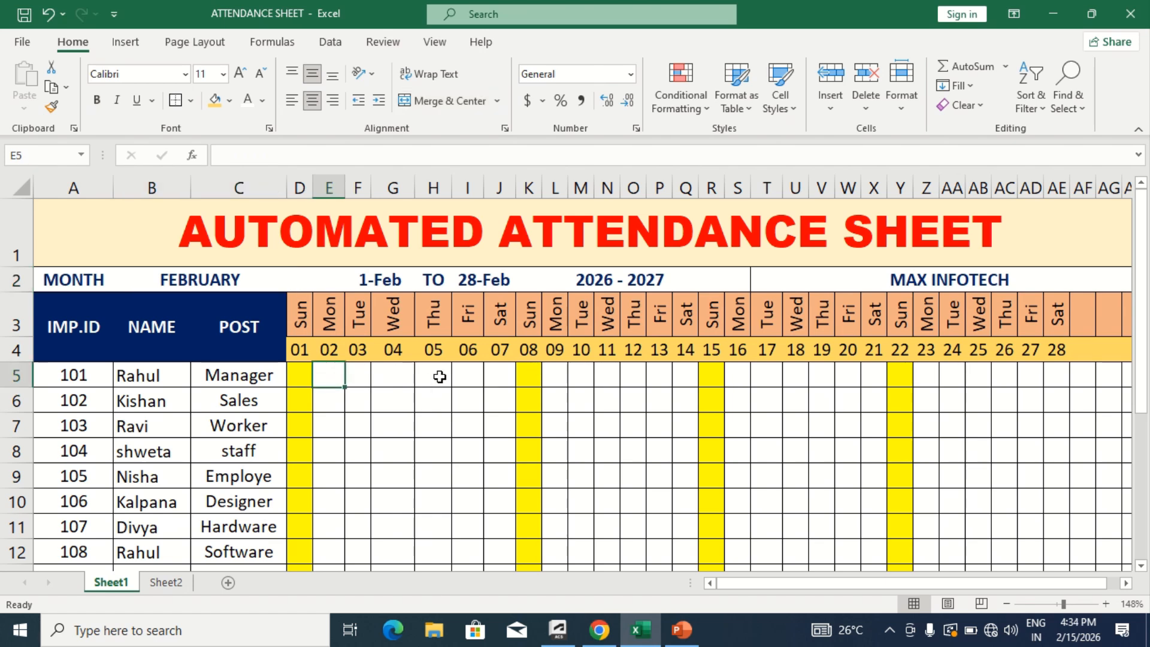
type("p")
key("Tab")
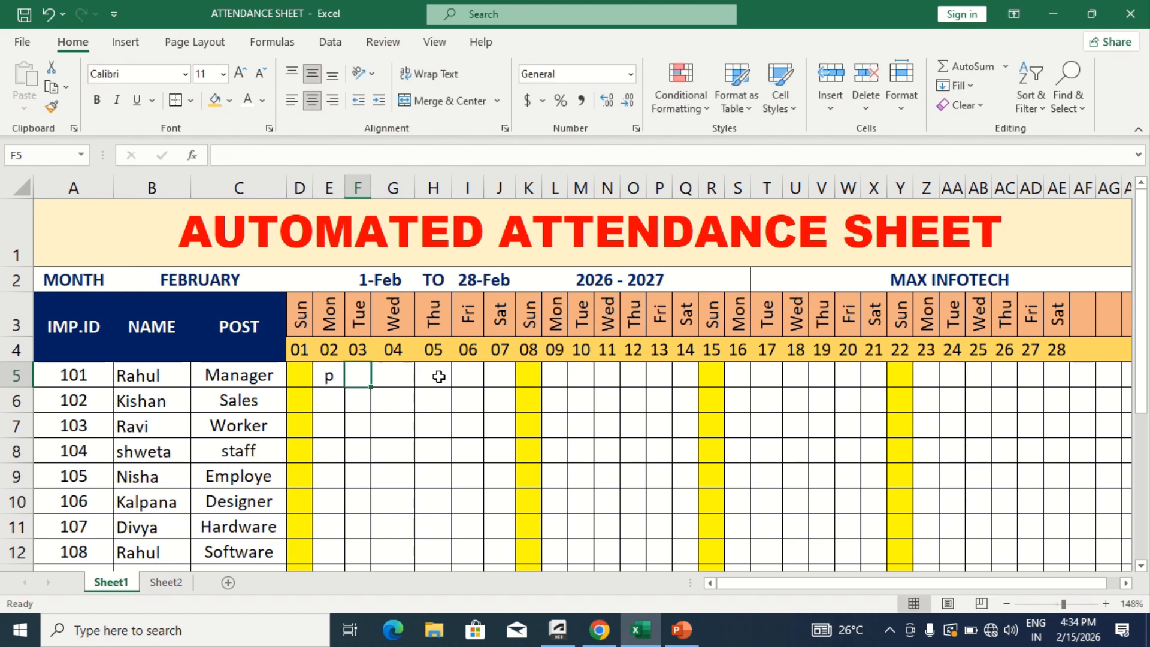
type("a")
key("Tab")
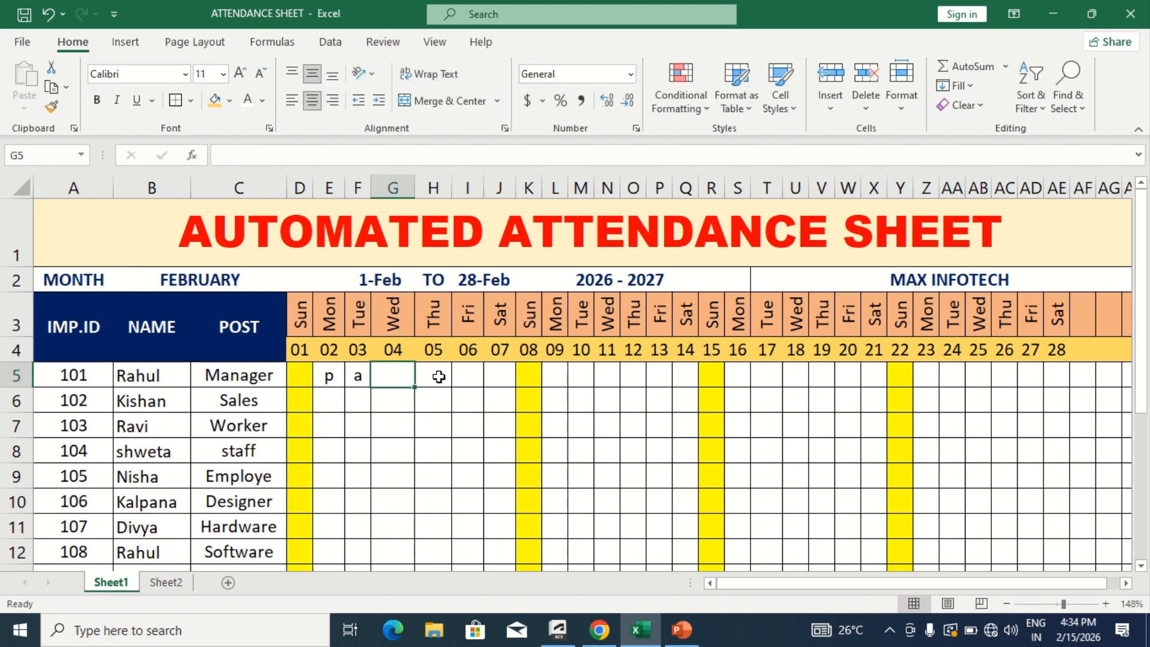
- Clear the attendance marks of employee 101 for days 02 and 03 (E5:F5)
key("Left")
key("Left")
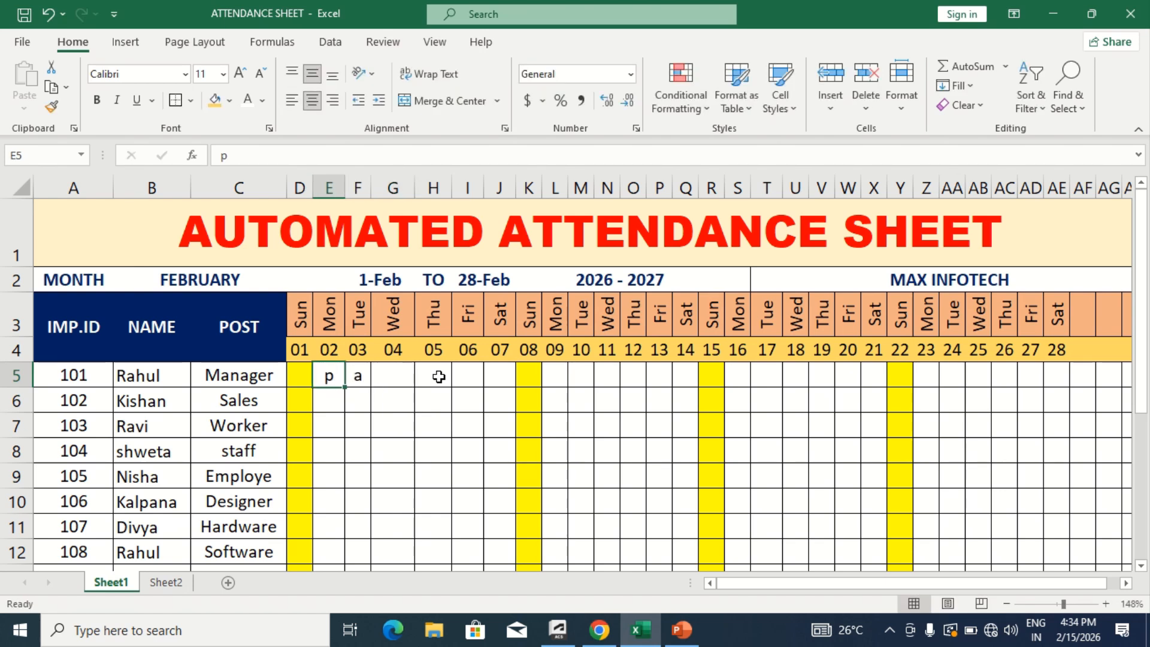
key("shift+Right")
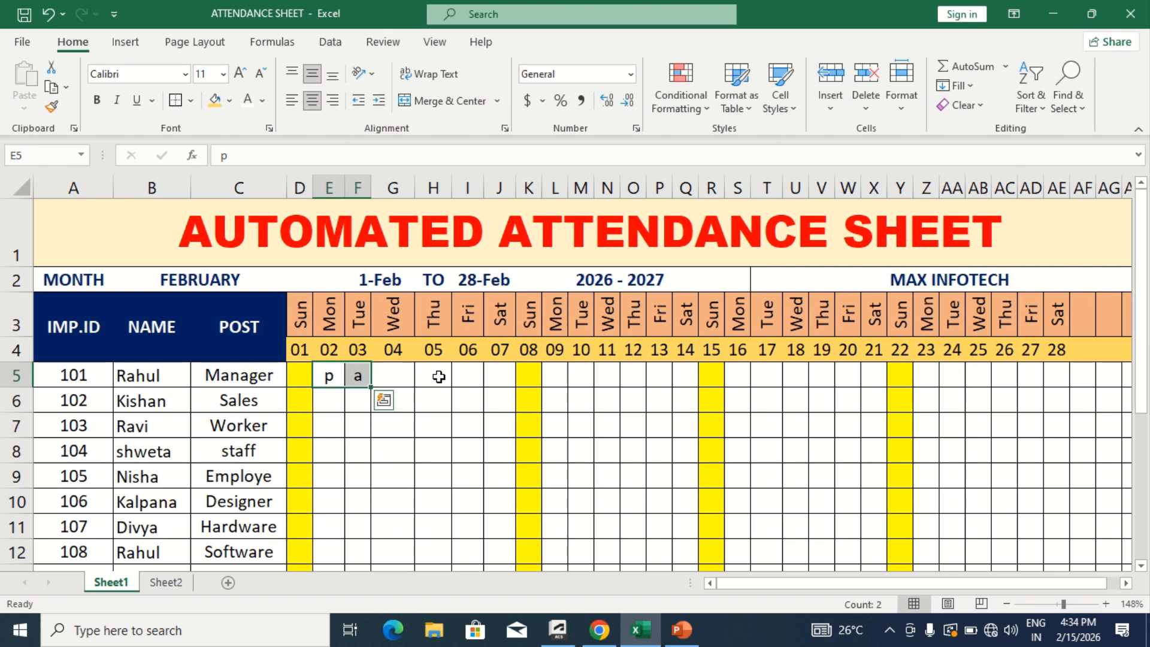
key("Delete")
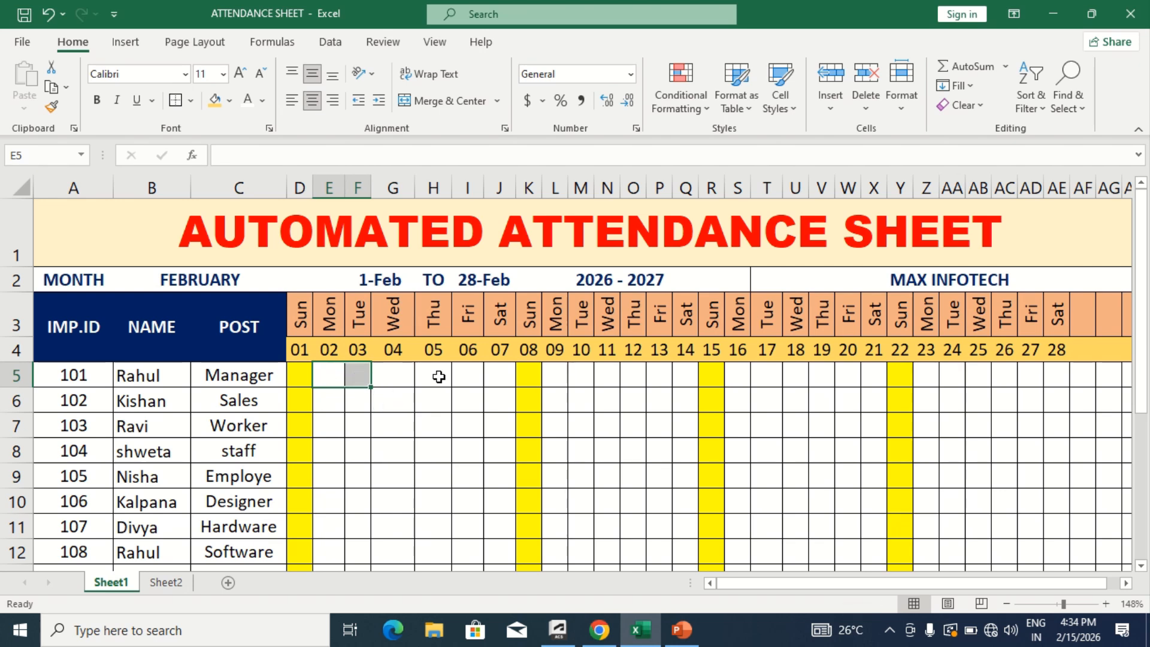
left_click(436, 403)
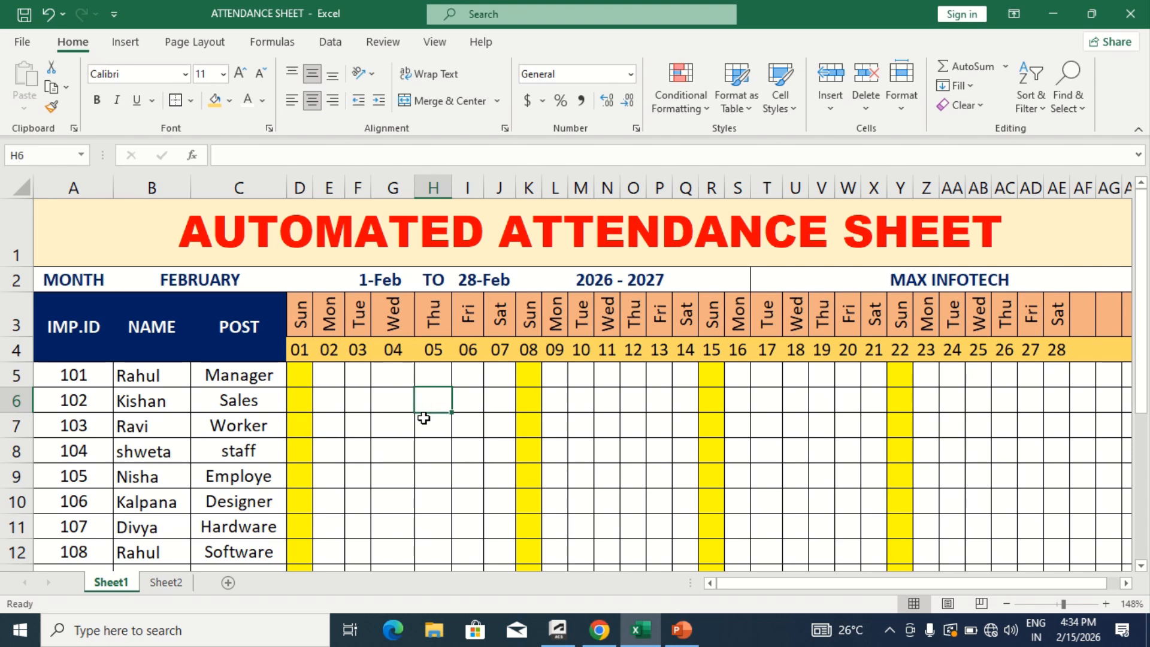
- Add a new worksheet after Sheet1 and enter the label Month in cell A2
left_click(228, 582)
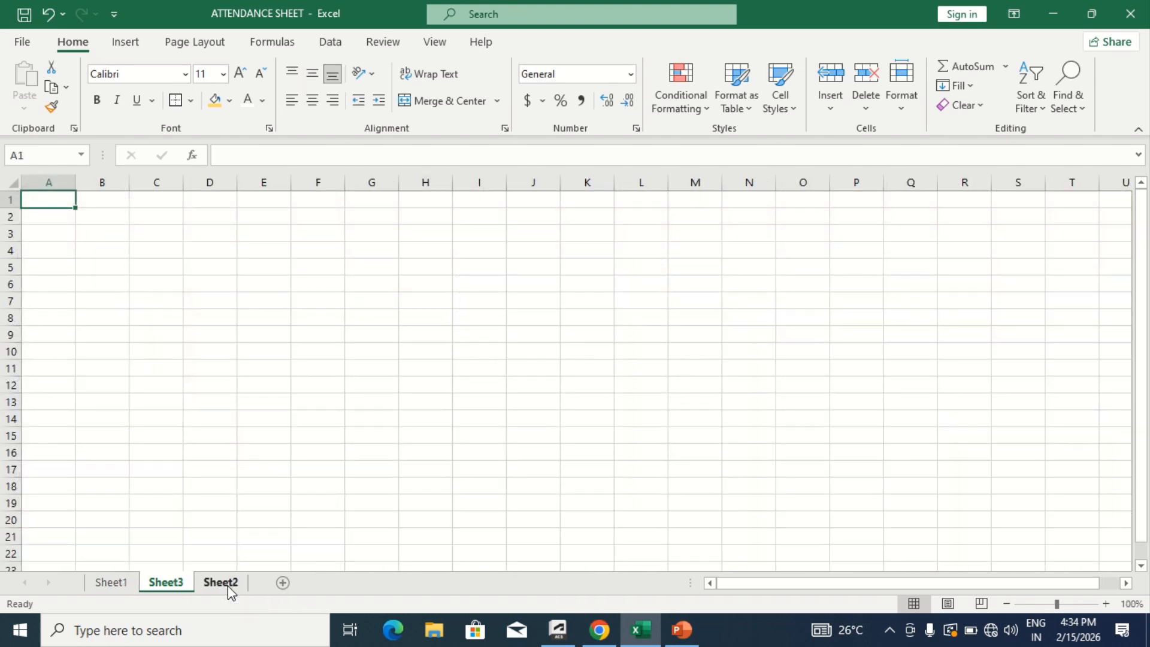
left_click(235, 336)
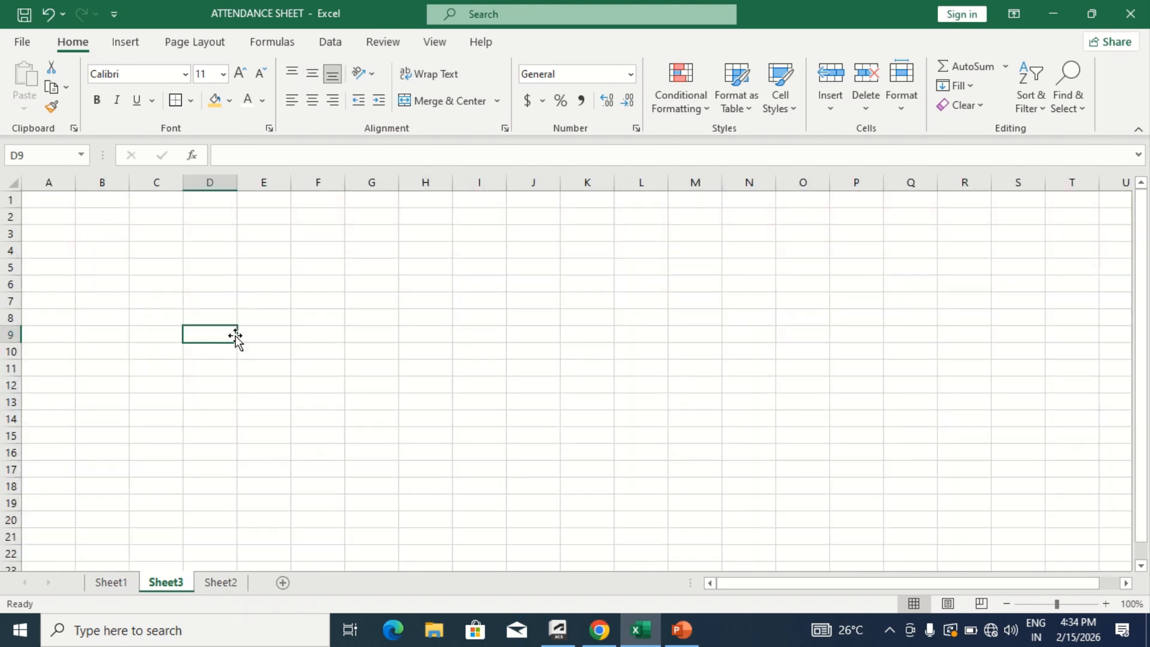
left_click(41, 227)
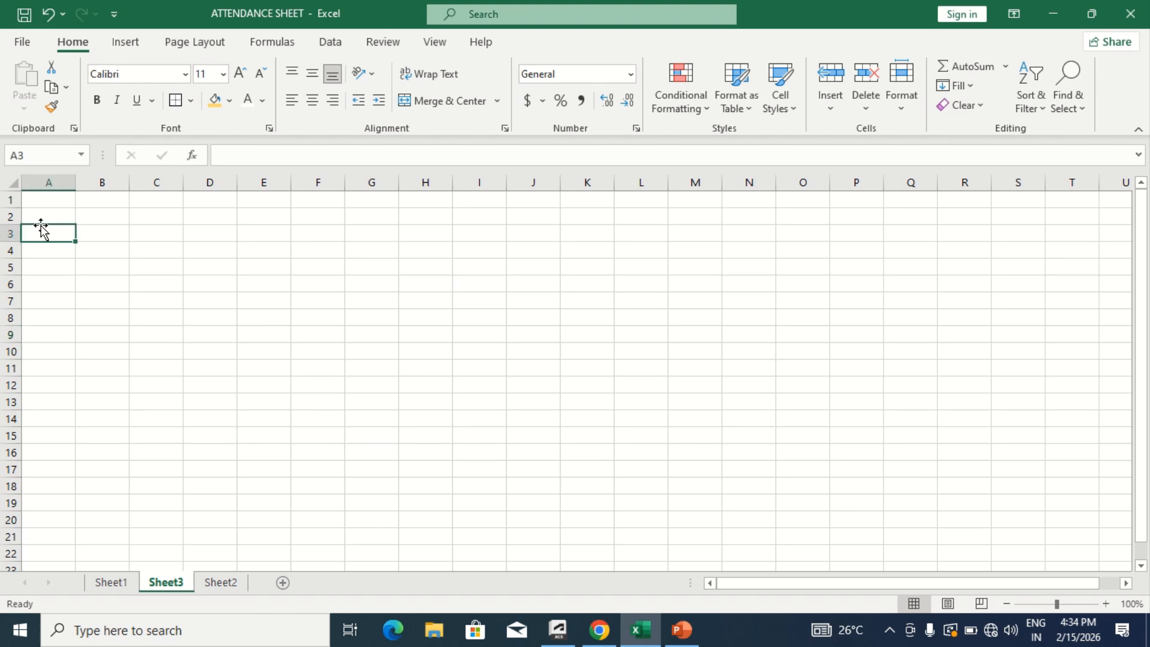
key("Up")
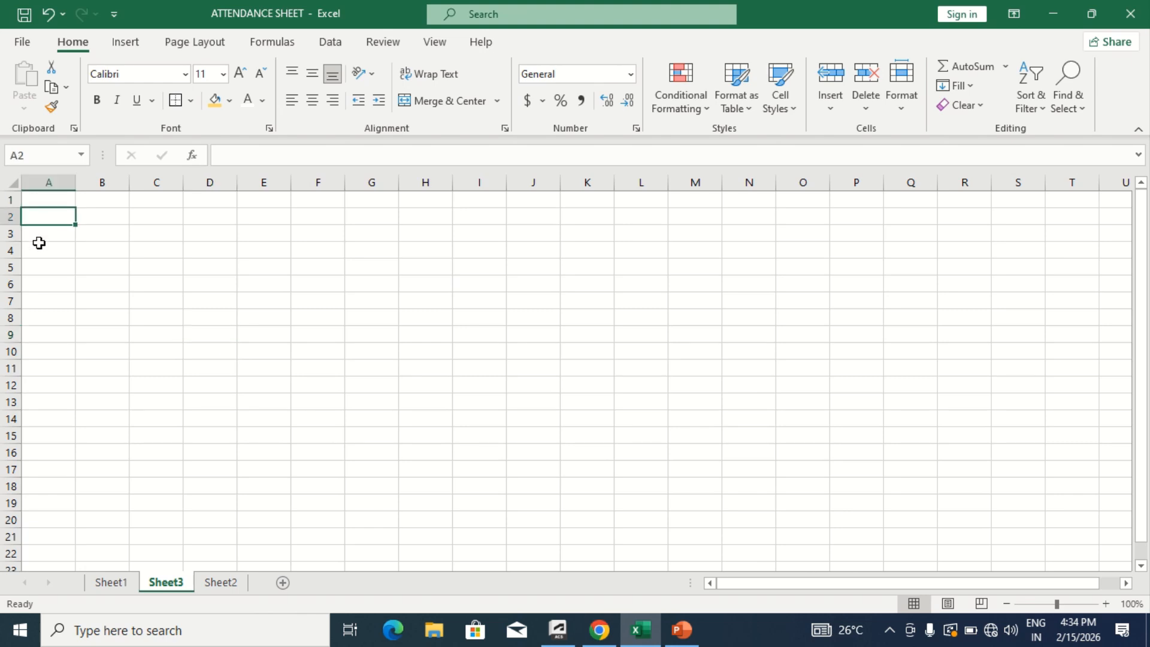
type("Month")
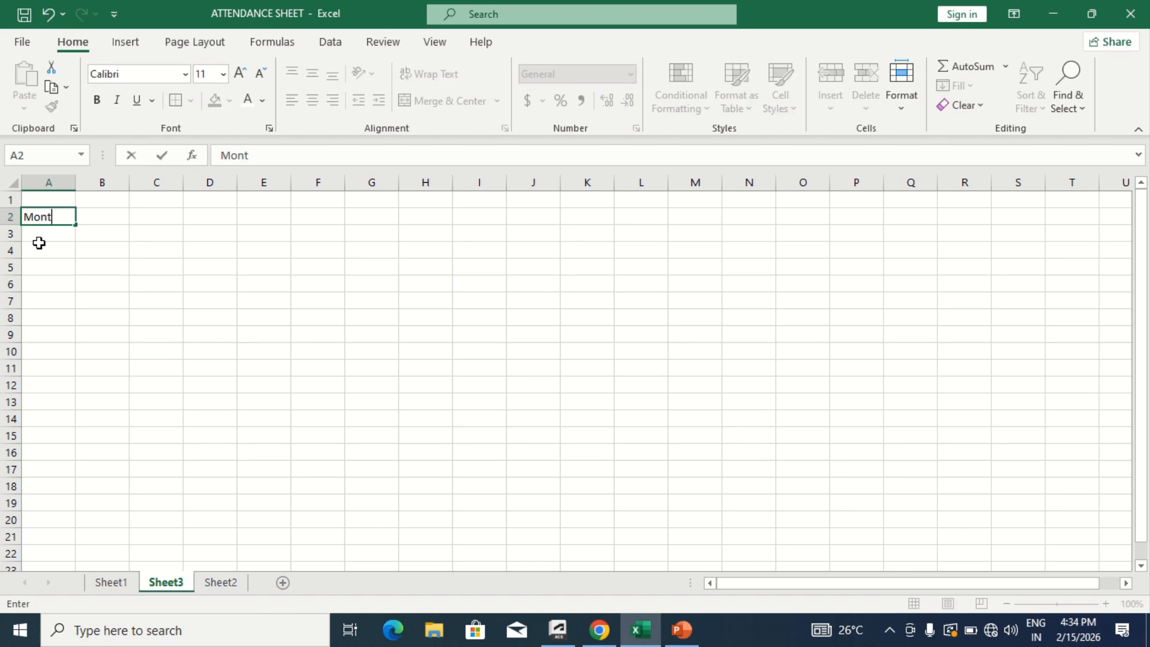
key("Tab")
key("Tab")
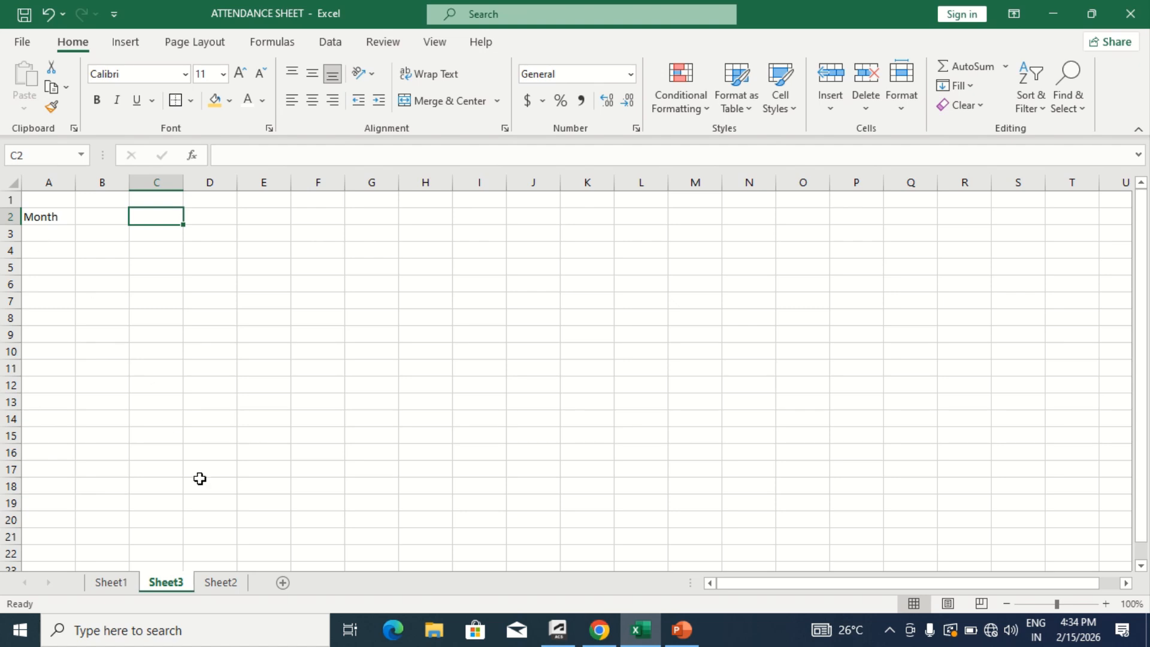
- Check the month names on Sheet2, and set the data validation of cell C2 on Sheet3 to allow a List
left_click(223, 584)
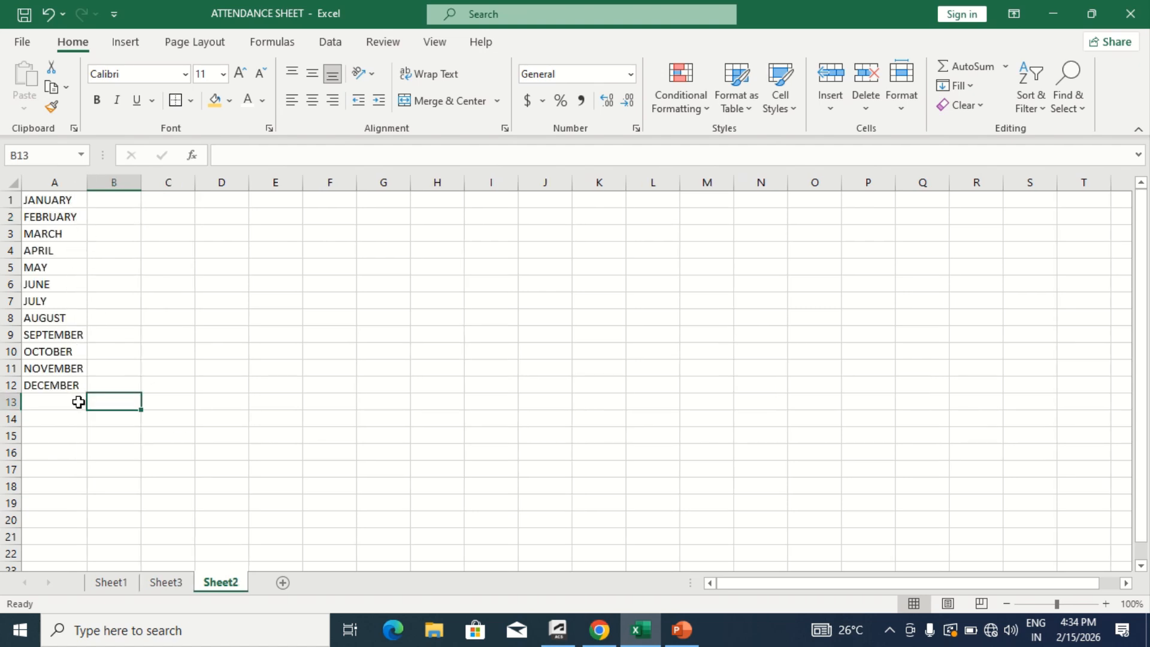
left_click(174, 583)
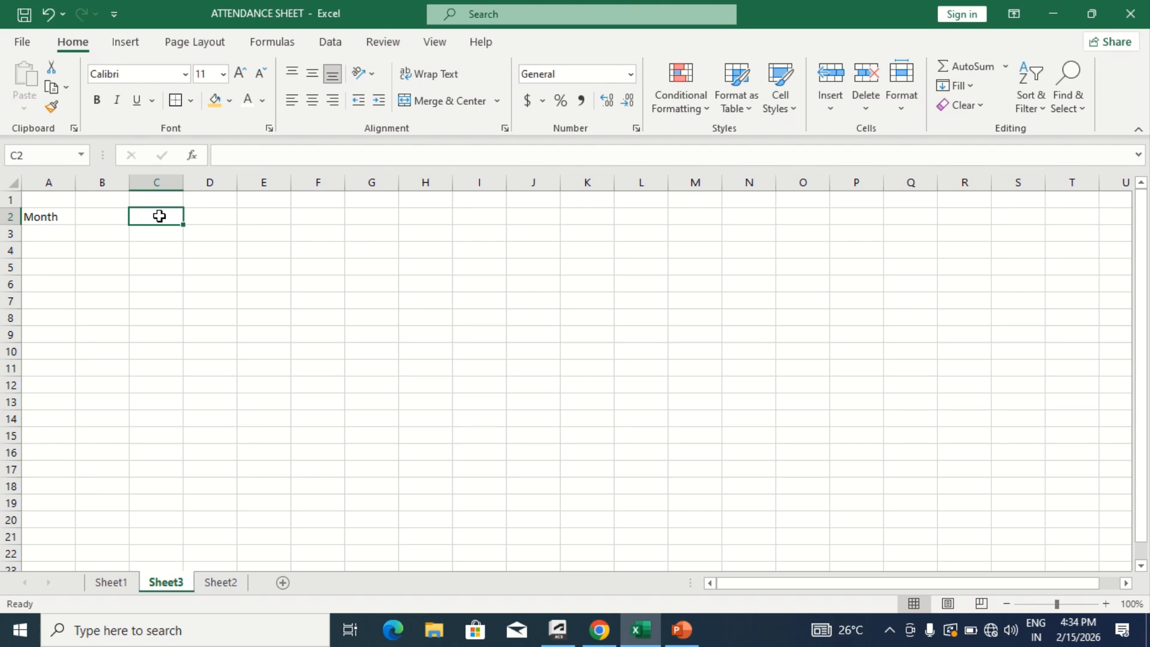
left_click(337, 43)
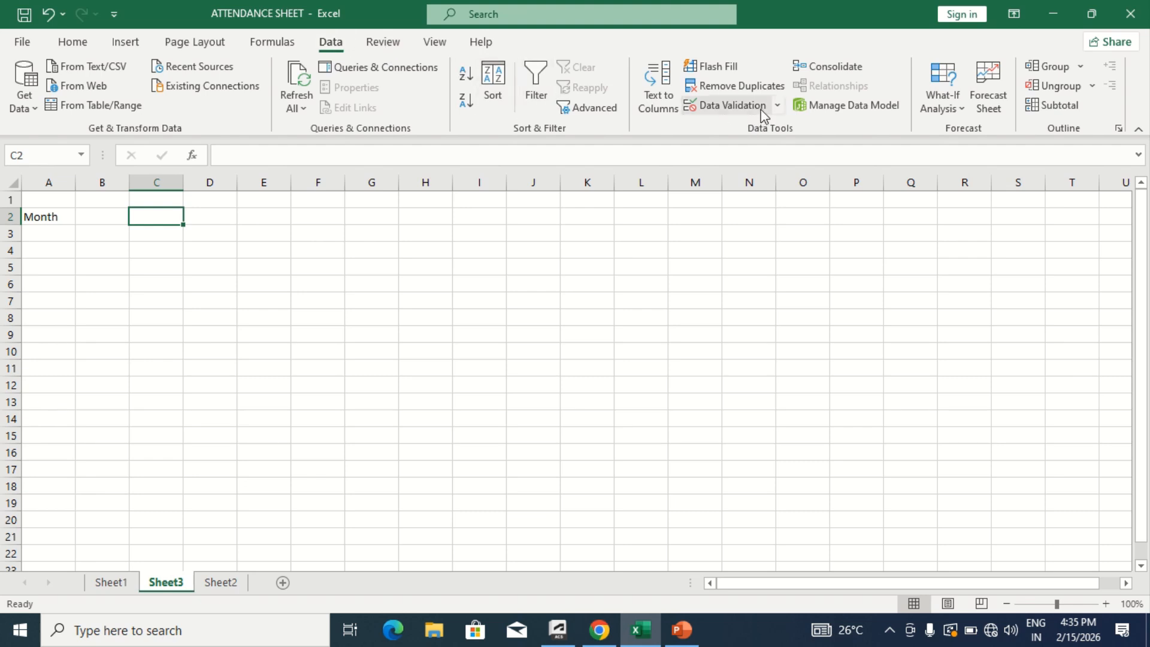
left_click(732, 105)
left_click(463, 113)
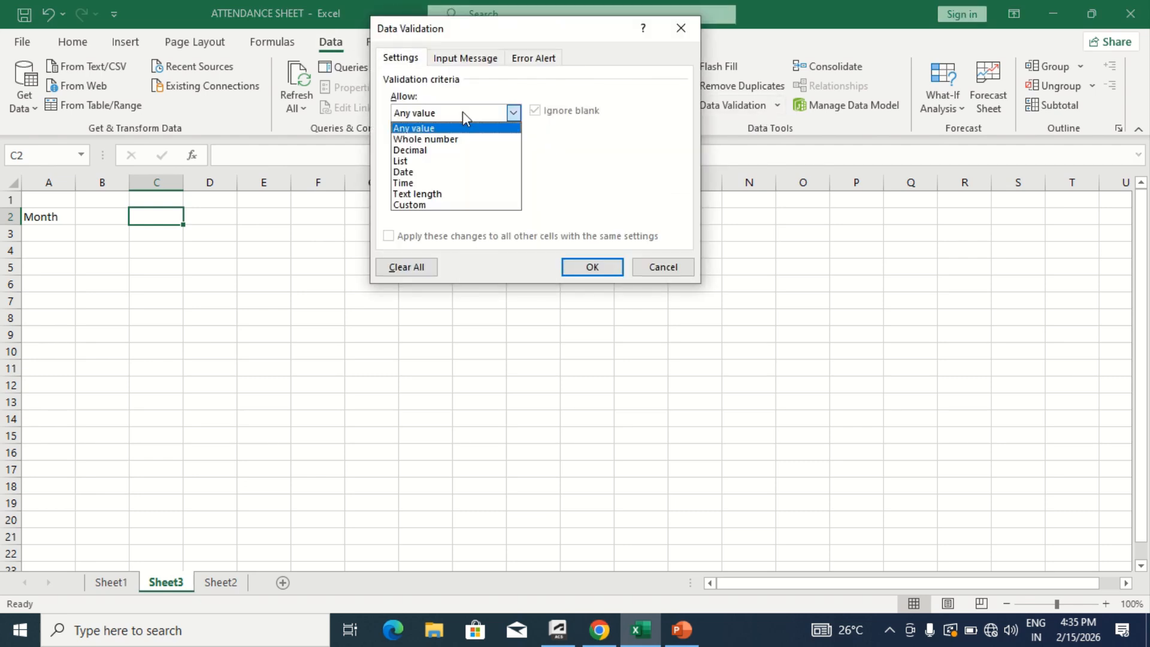
left_click(434, 162)
- Use =Sheet2!$A$1:$A$12 as the validation list's source, apply it, and check the month choices offered in cell C2
left_click(410, 183)
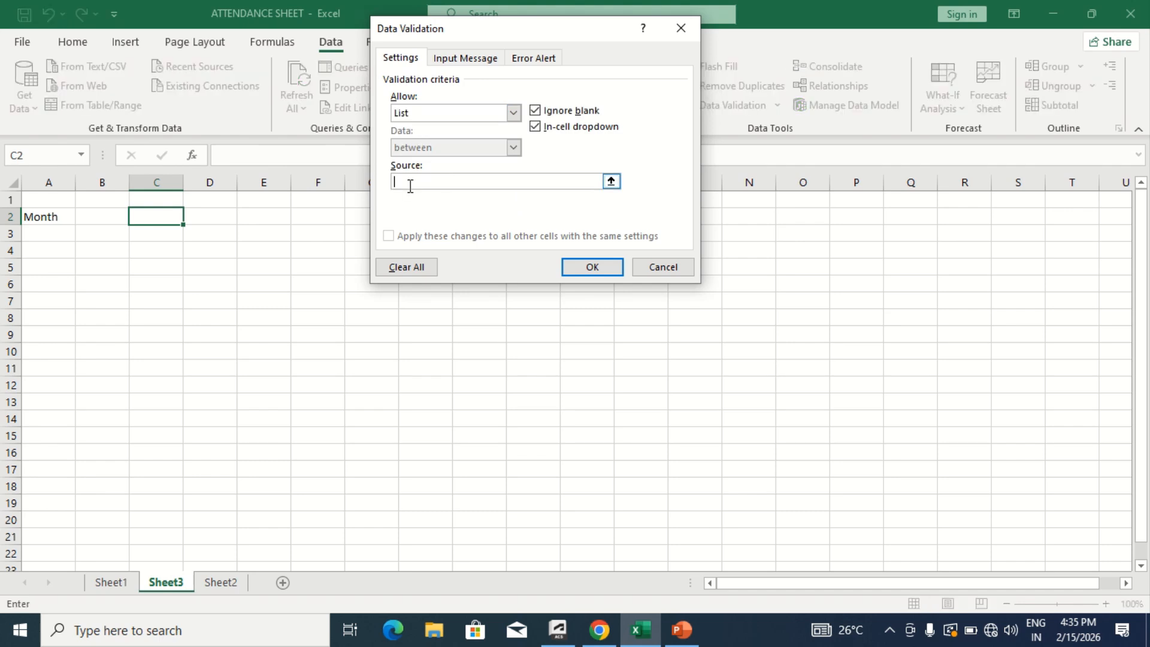
left_click(232, 582)
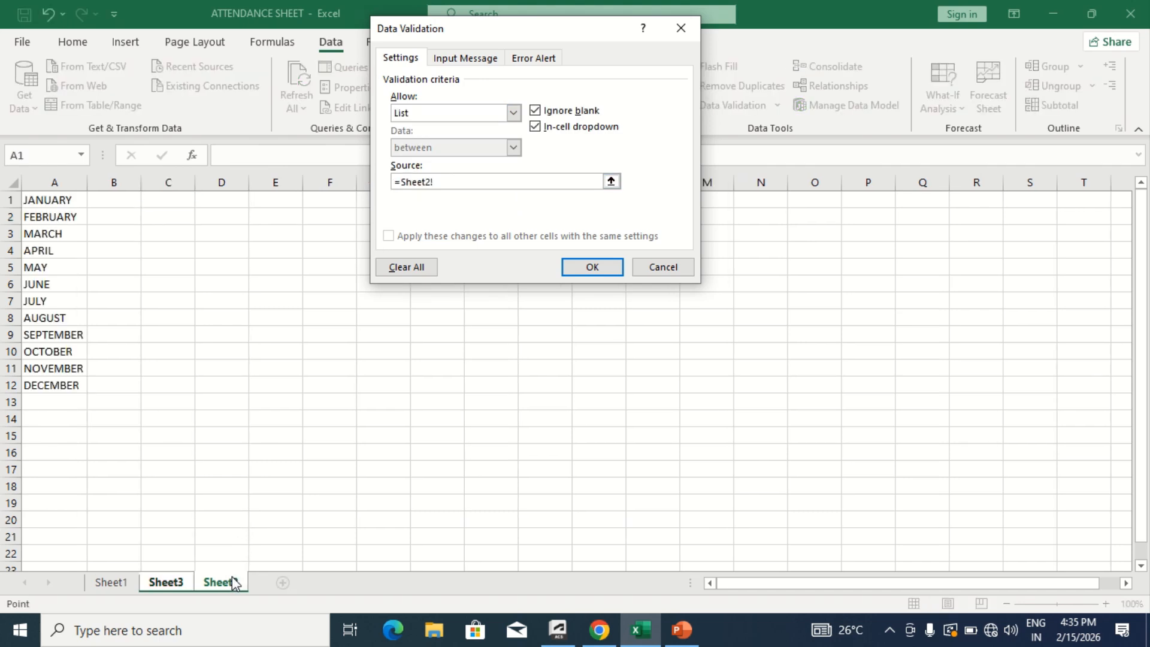
left_click(57, 198)
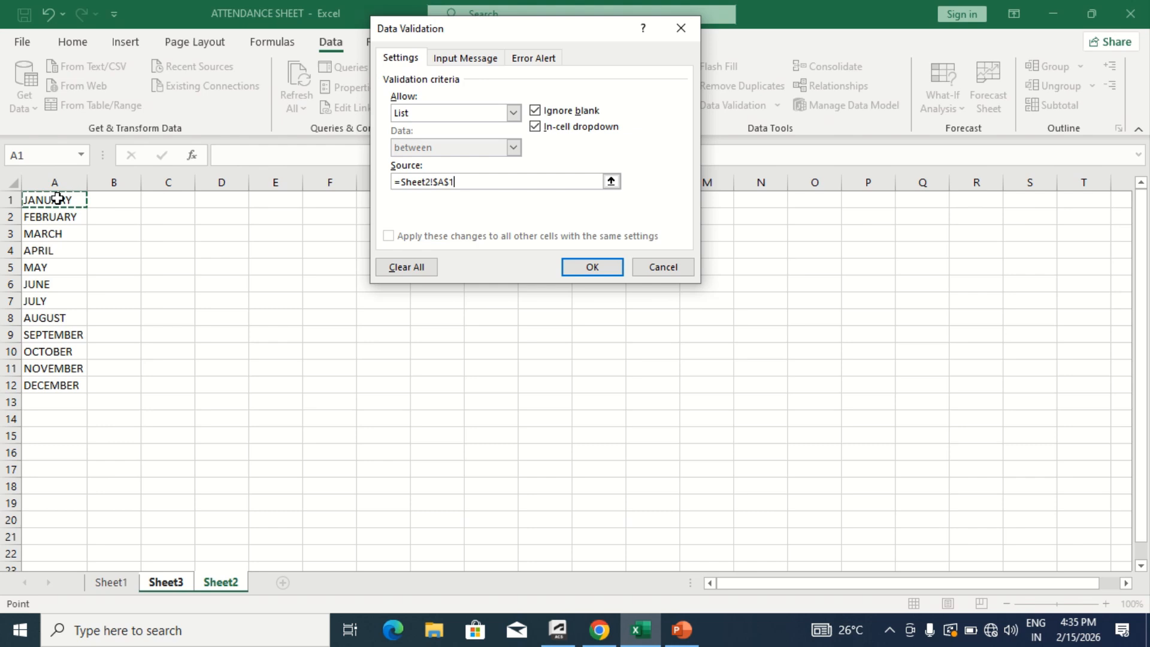
key("ctrl+shift+Down")
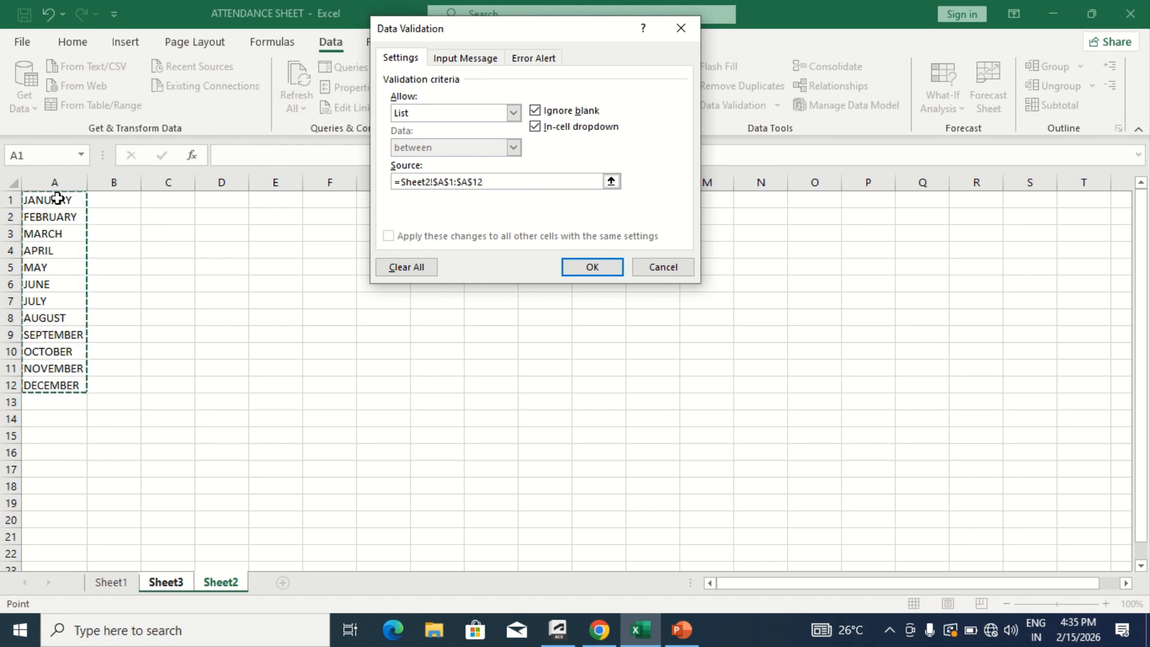
left_click(586, 266)
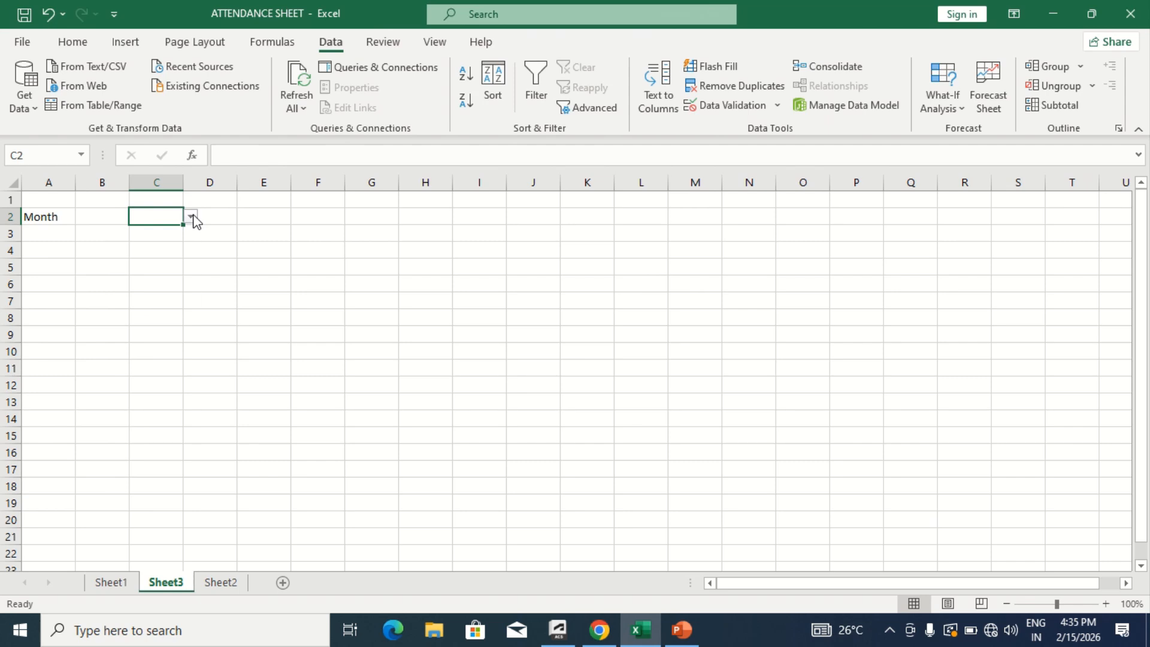
left_click(191, 217)
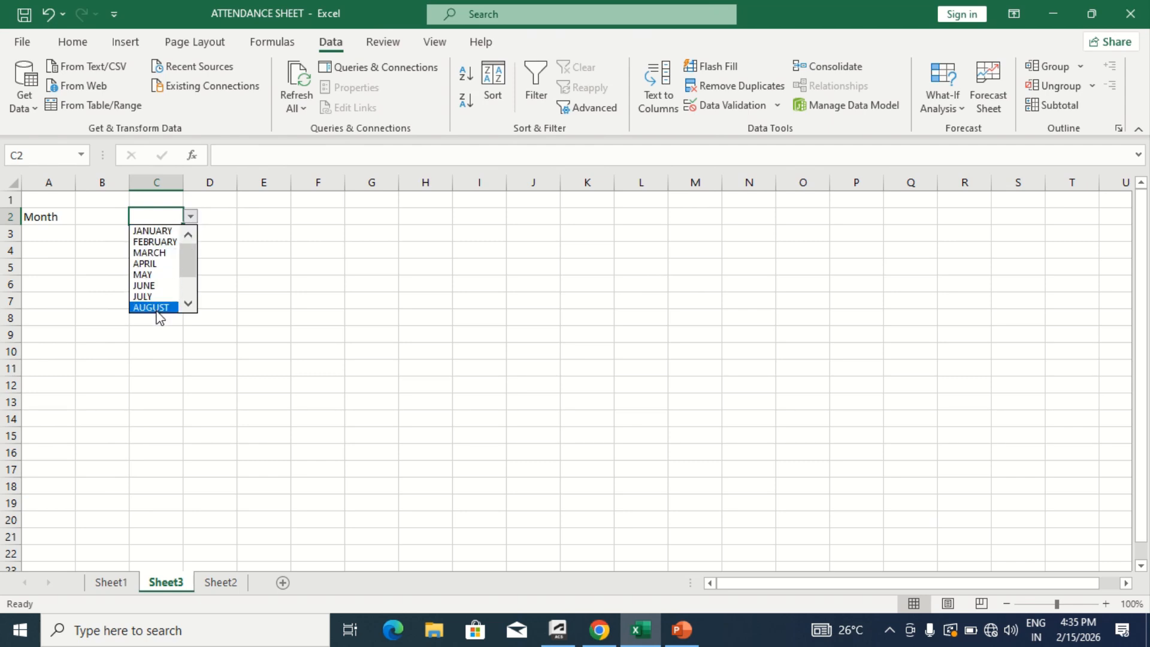
left_click(225, 217)
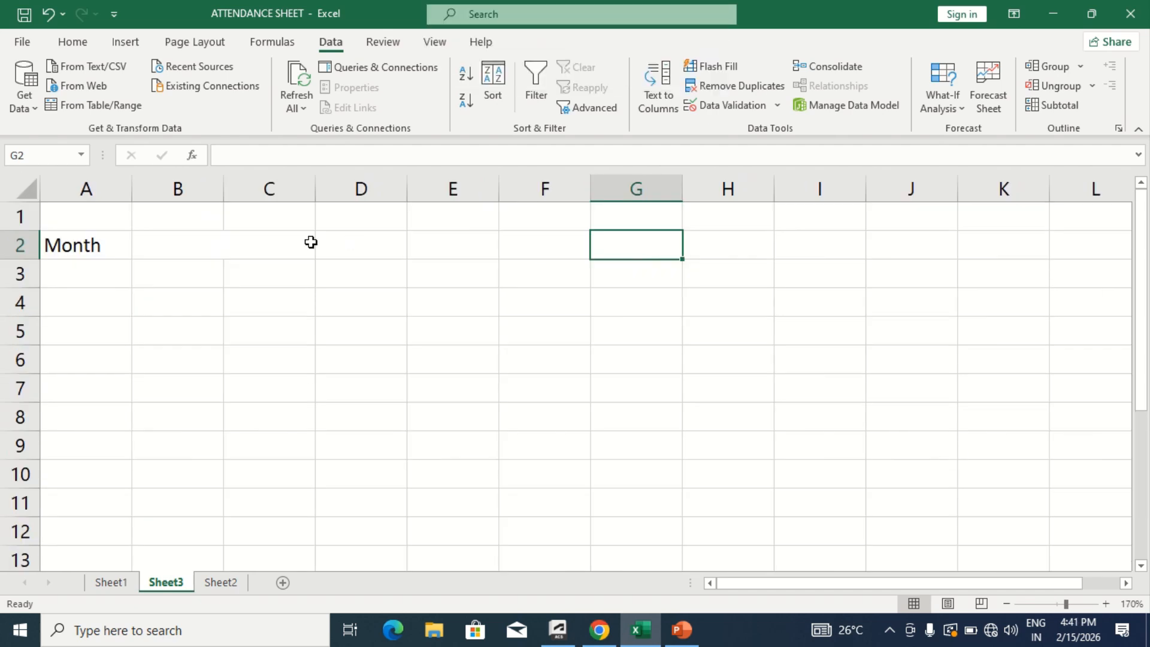
- Choose MARCH from the month list in the merged cell B2:C2
left_click(225, 252)
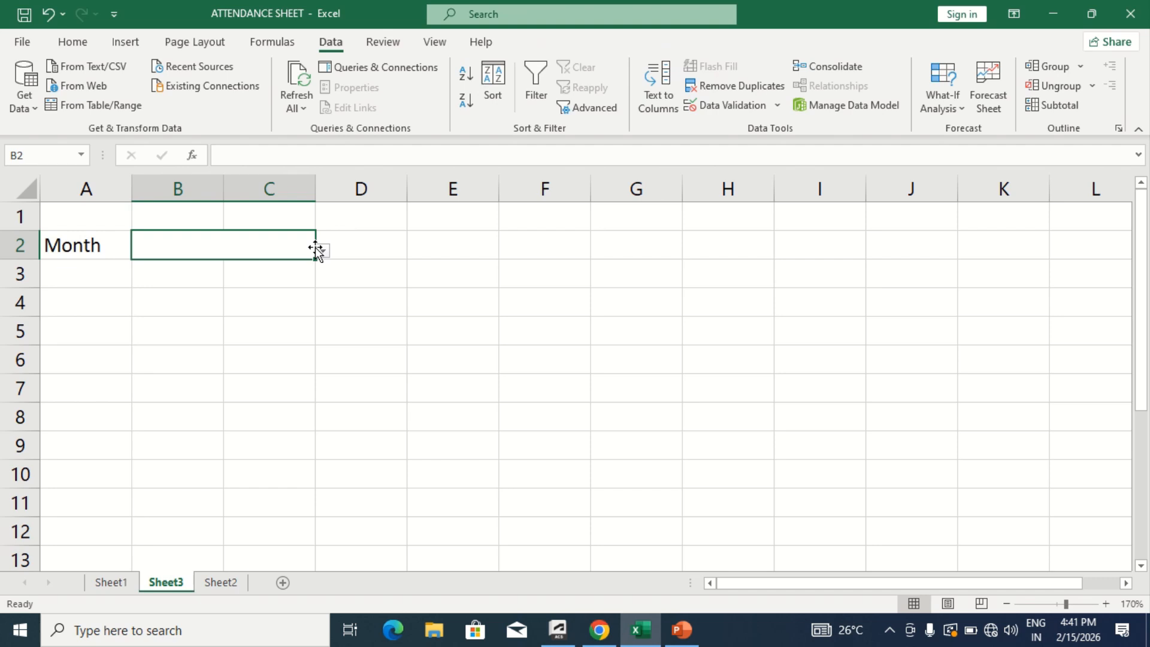
left_click_drag(316, 259, 324, 259)
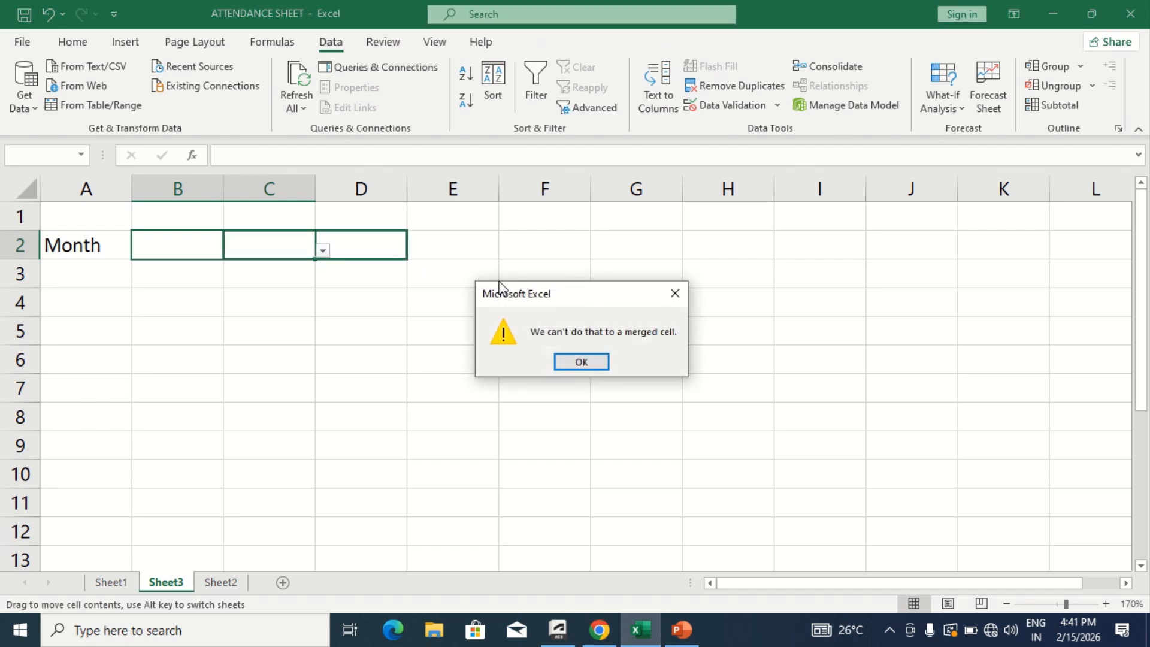
left_click(673, 294)
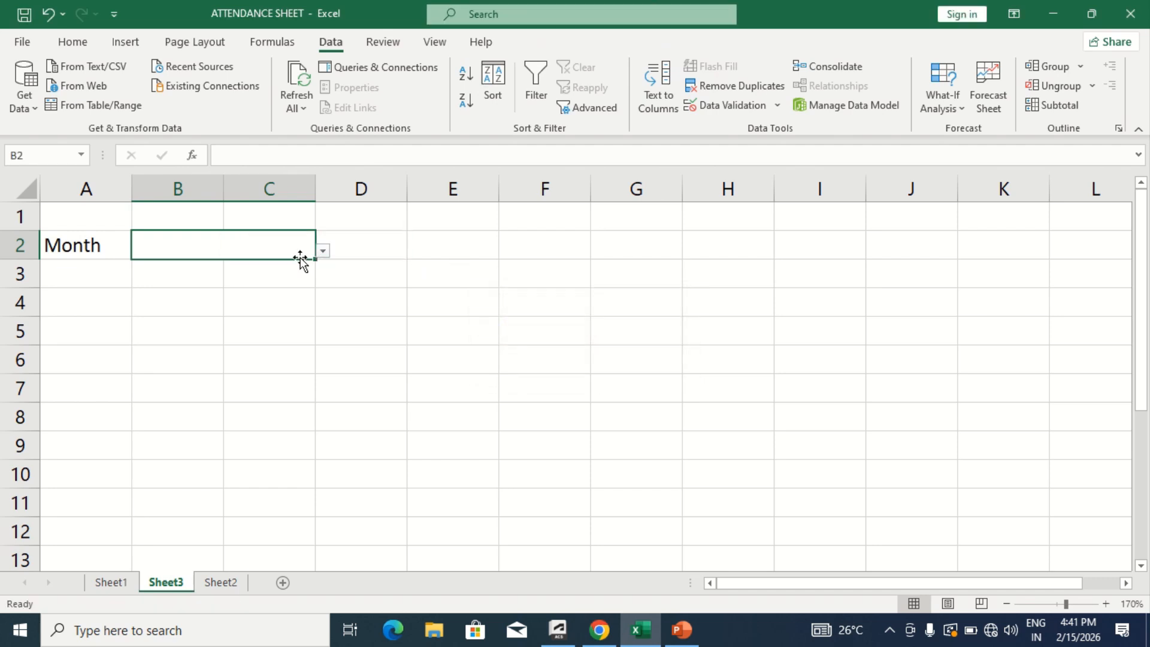
left_click(323, 252)
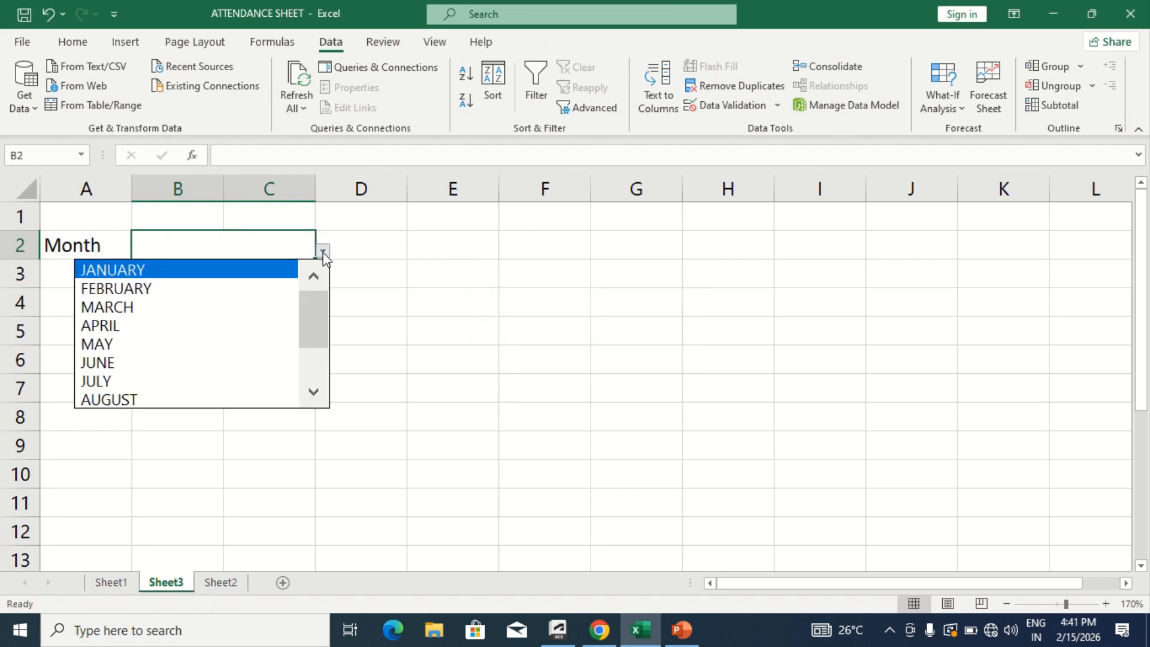
left_click(242, 299)
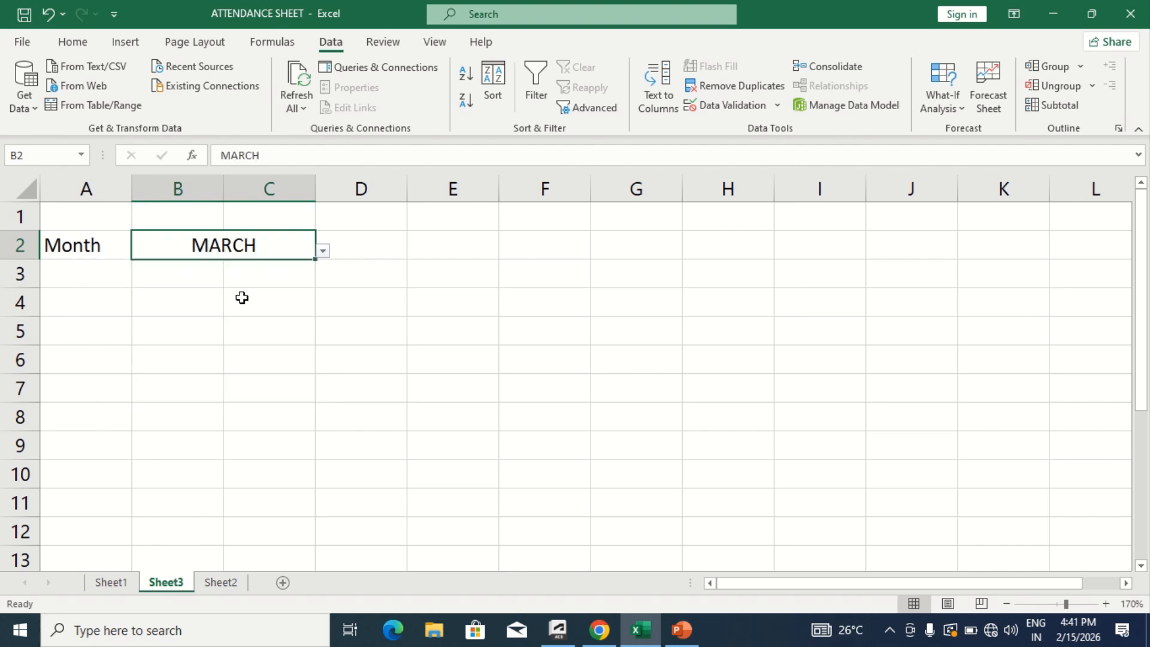
- Enter the formula =DATEVALUE("1"&B2&"2026") in cell G2 to build the first date of the chosen month
left_click(368, 250)
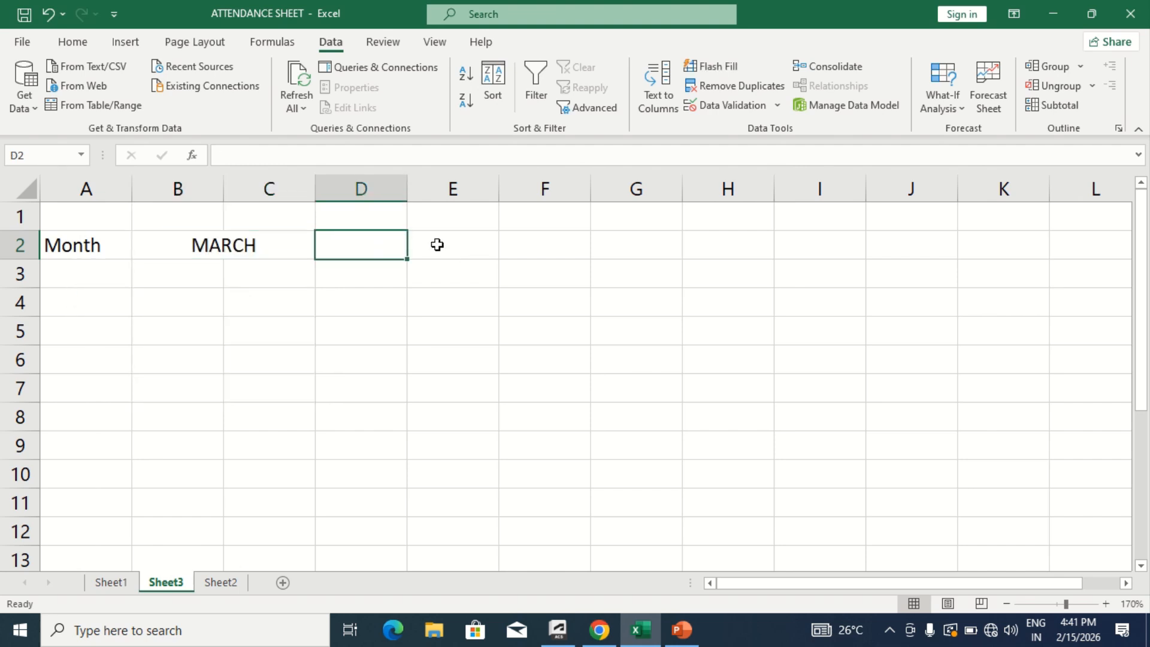
left_click(639, 247)
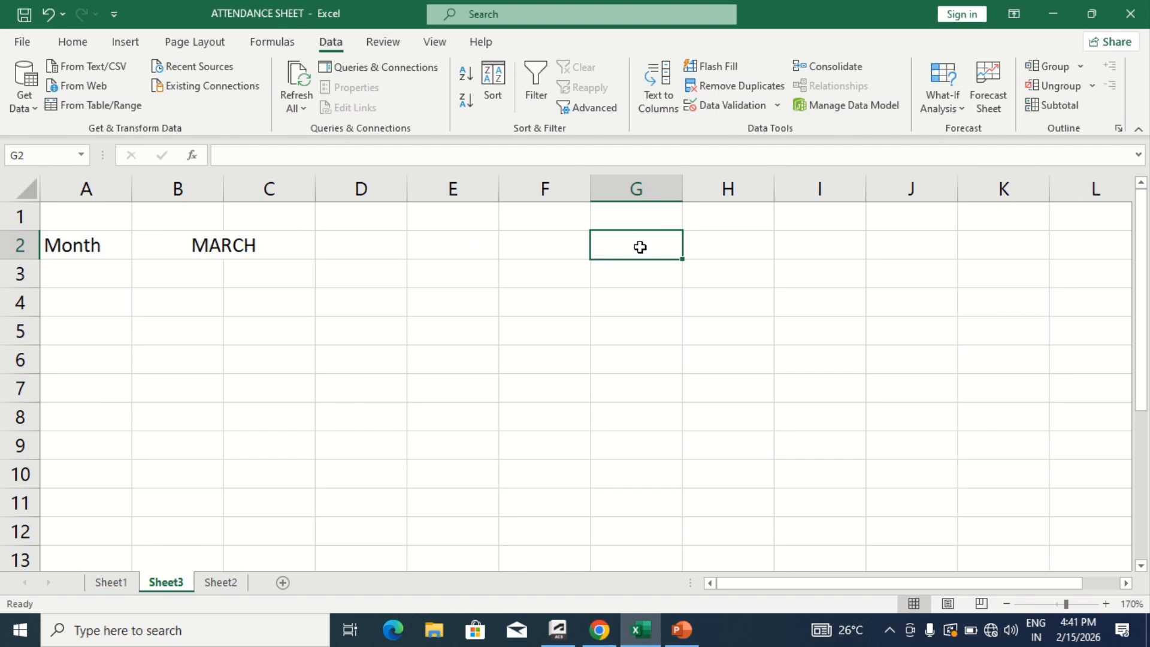
type("=")
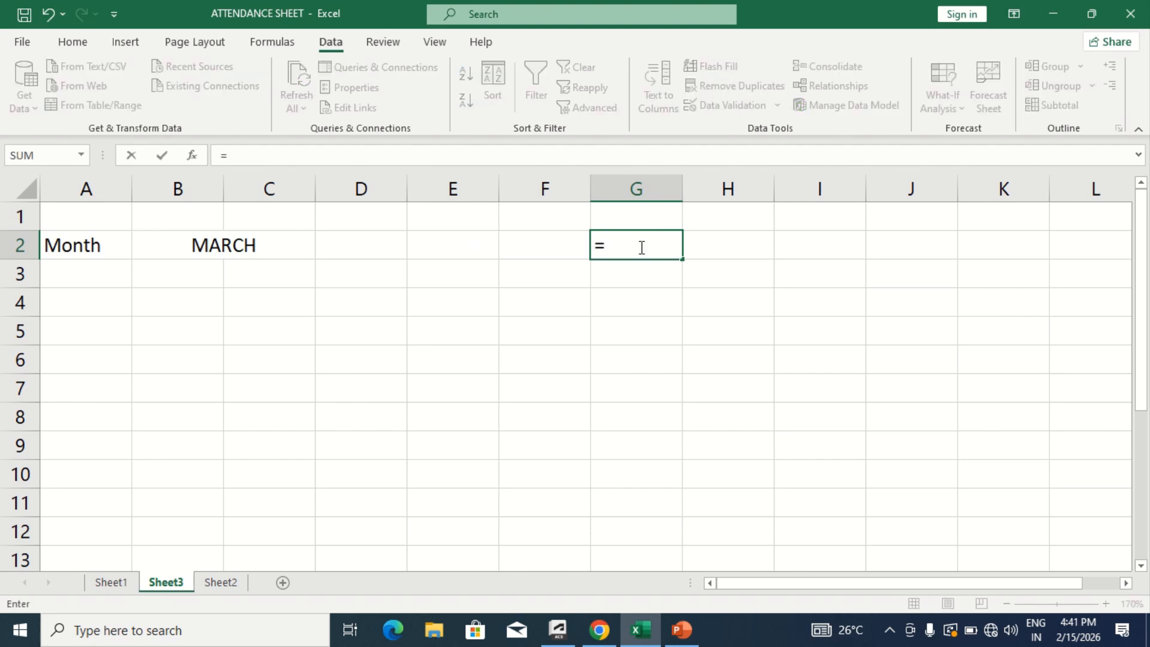
type("da")
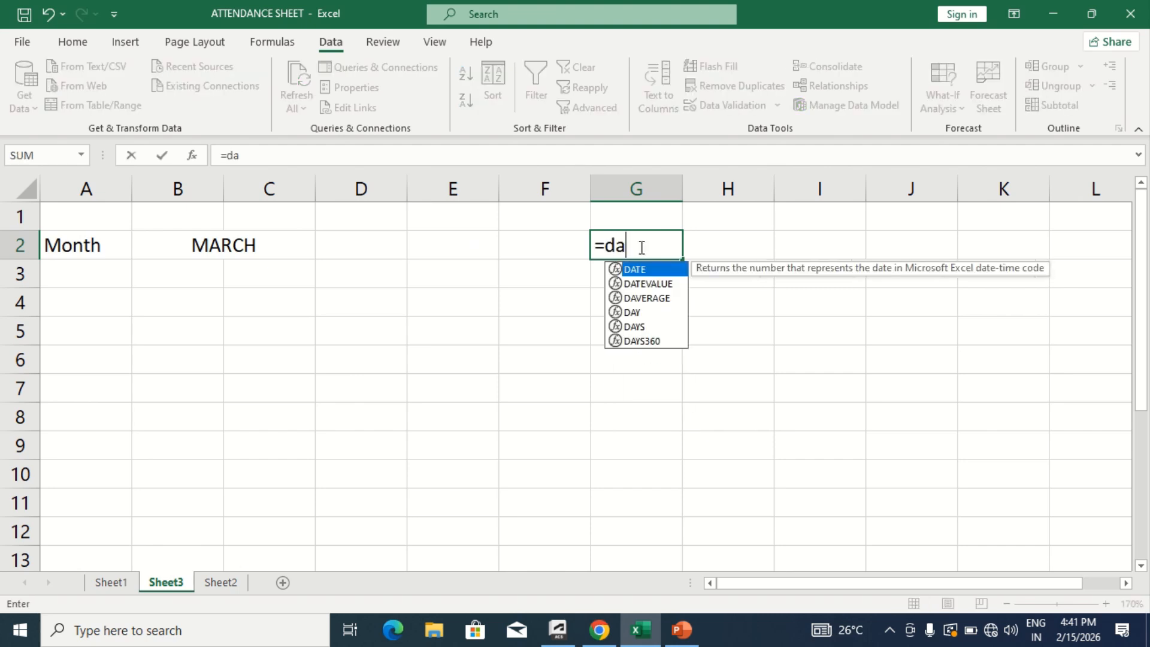
type("te")
key("Down")
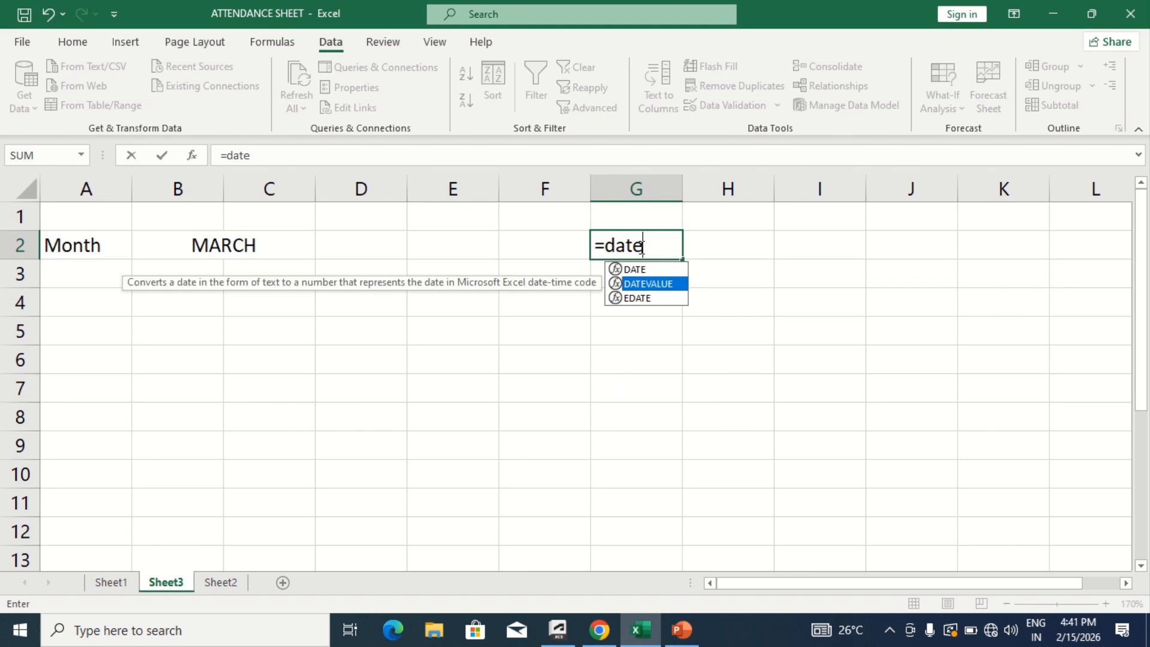
key("Tab")
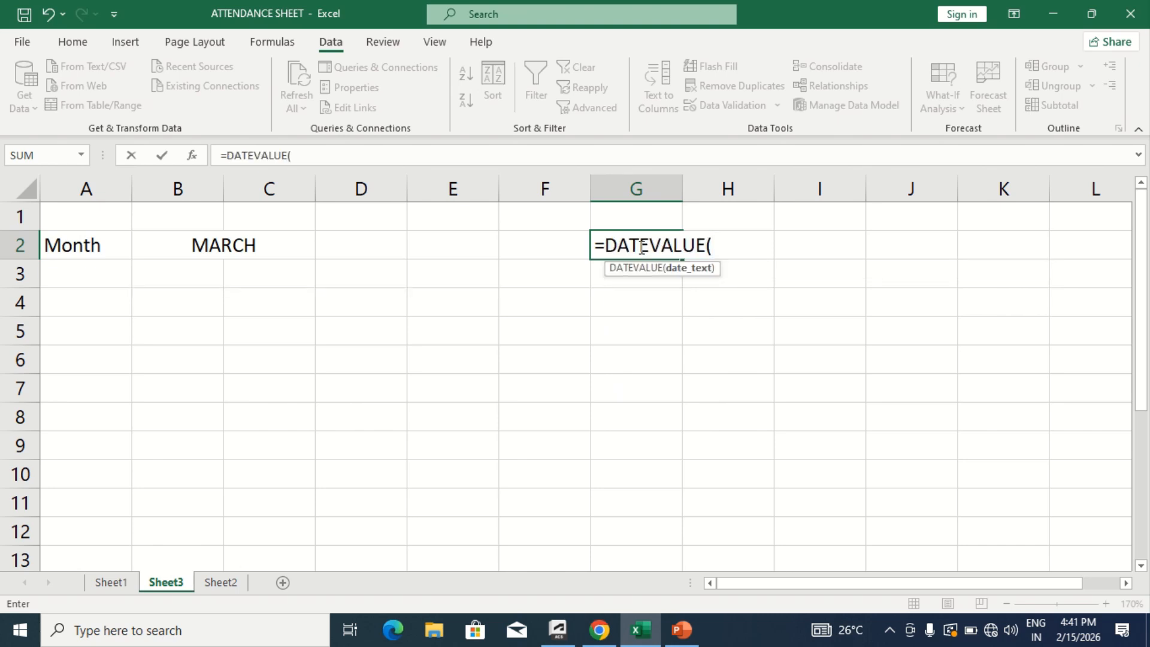
type("\"1\"&")
left_click(265, 242)
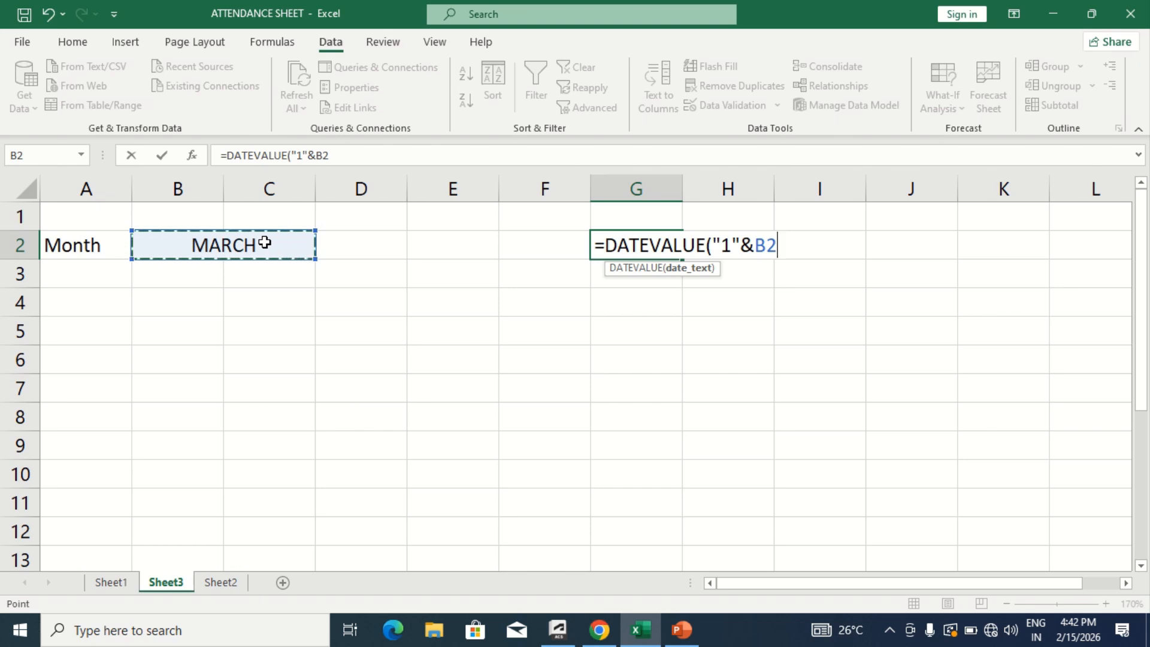
type("&")
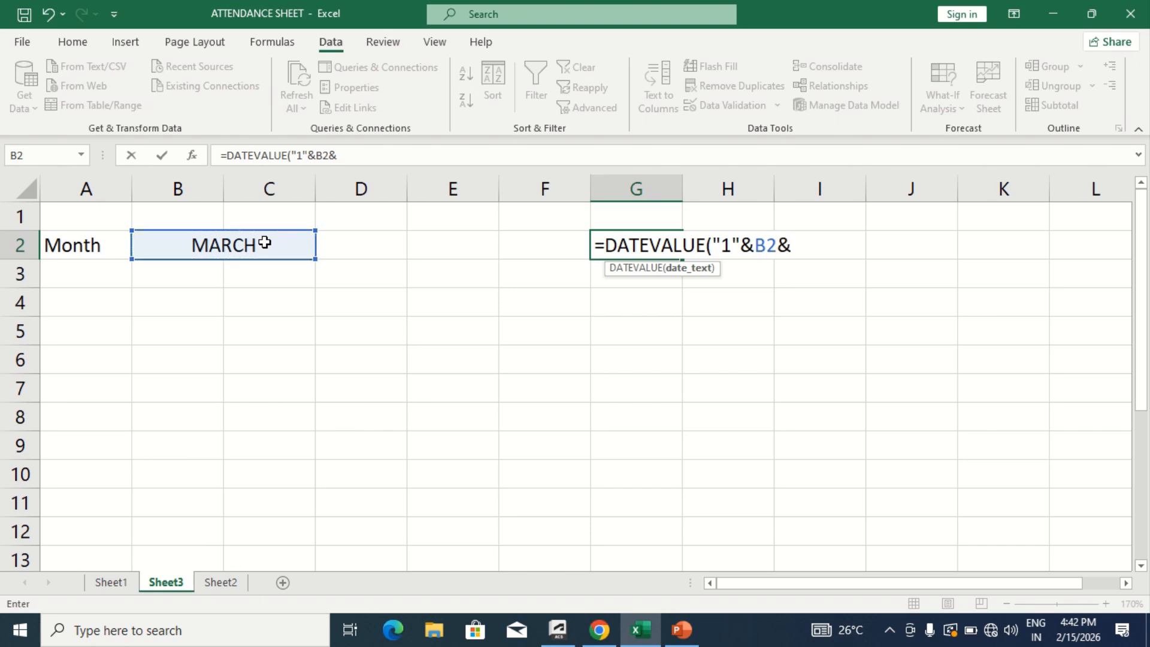
type("\"")
type("2026")
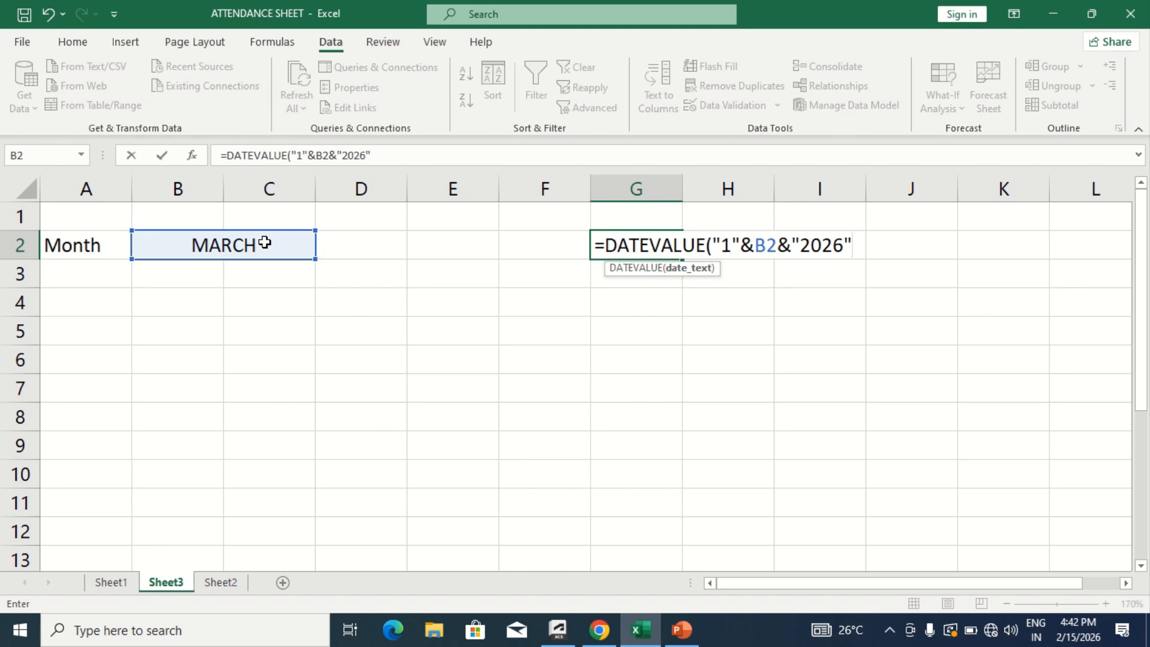
type(")")
key("Return")
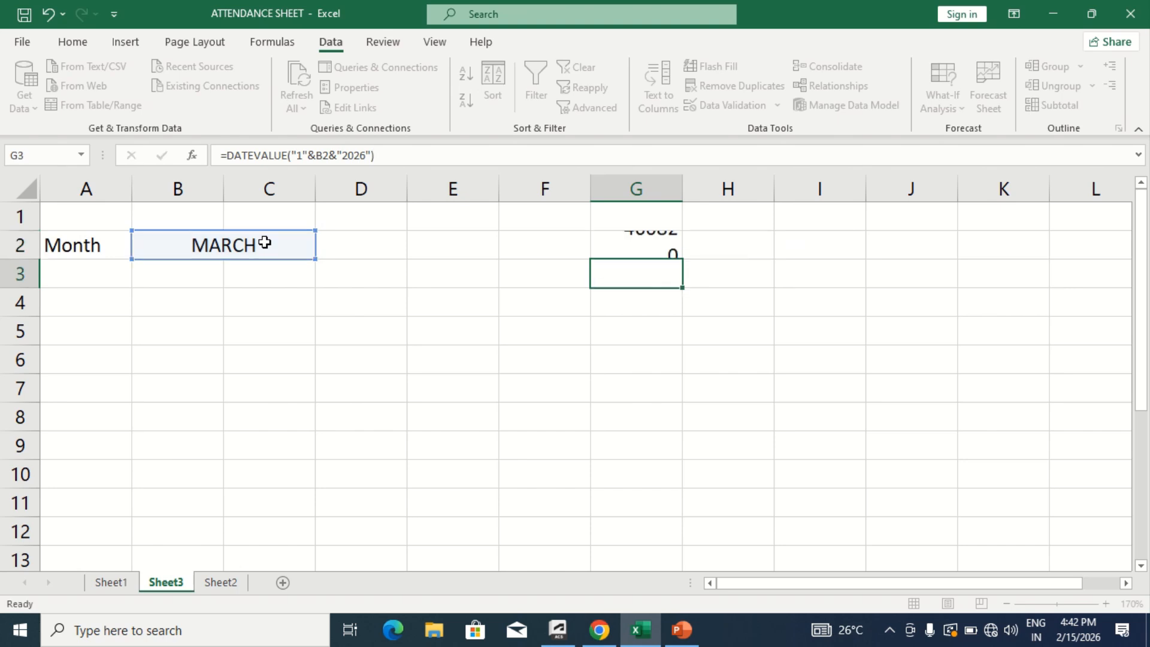
- Format cell G2 as a Date using the 14-Mar-2012 type
key("Up")
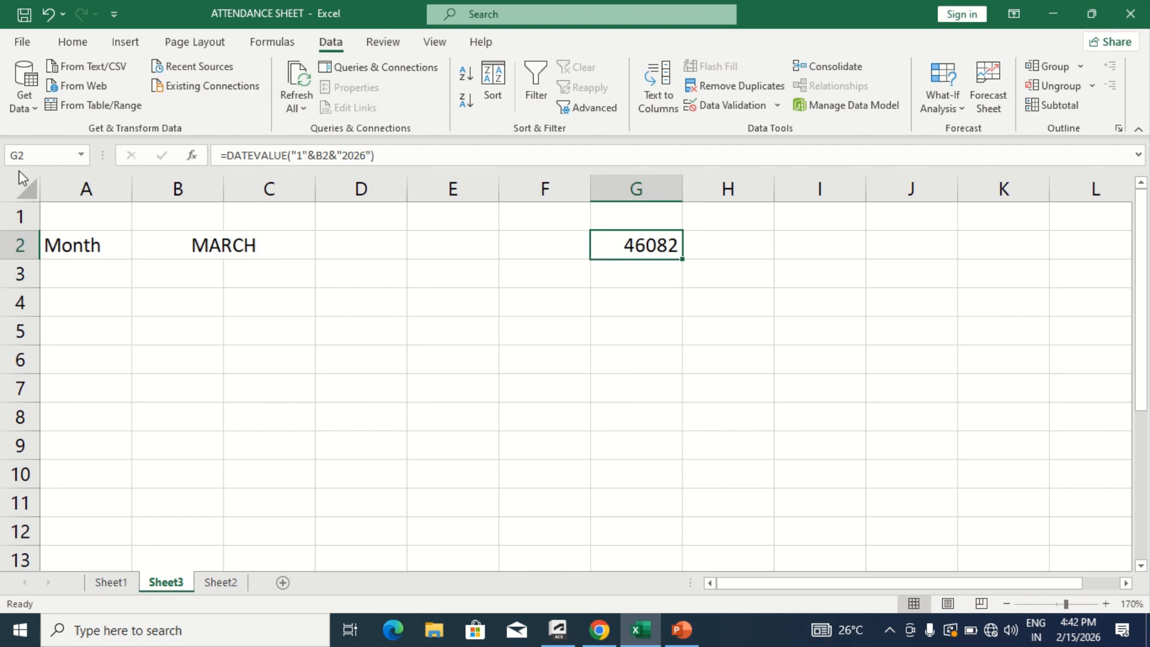
left_click(70, 48)
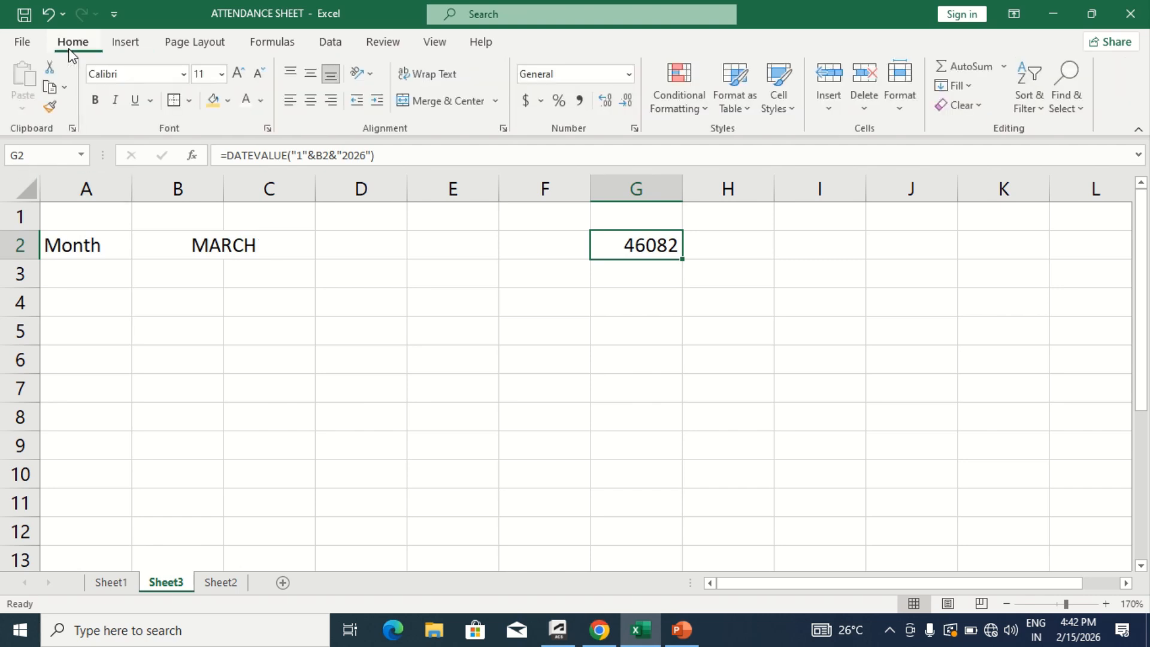
left_click(634, 128)
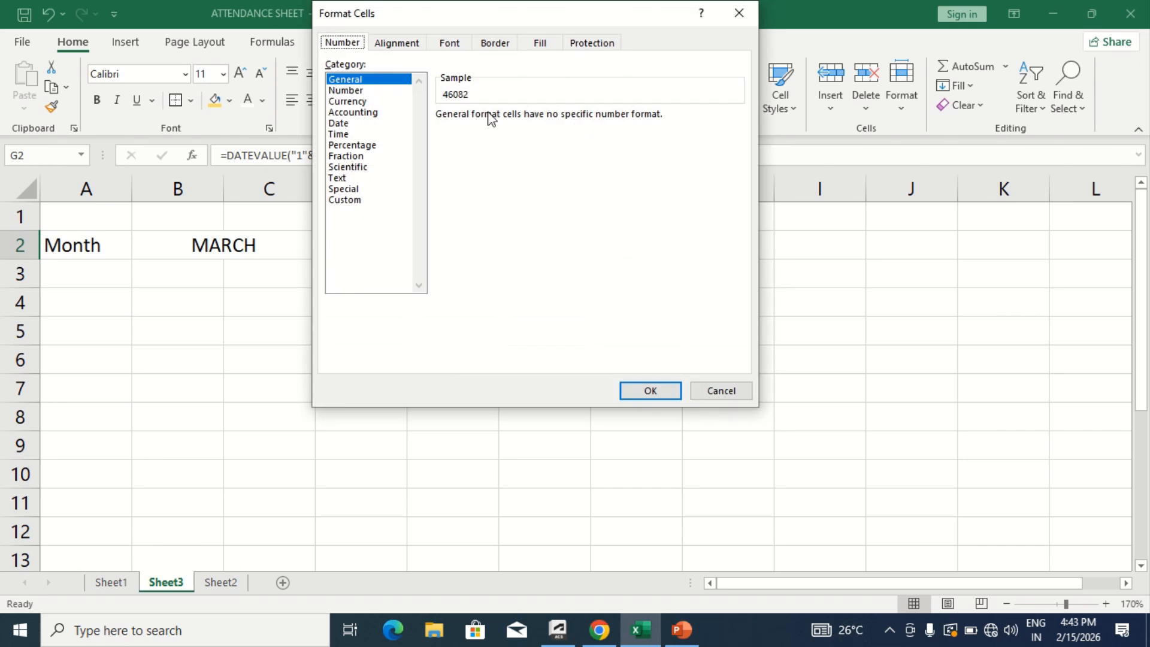
left_click(353, 123)
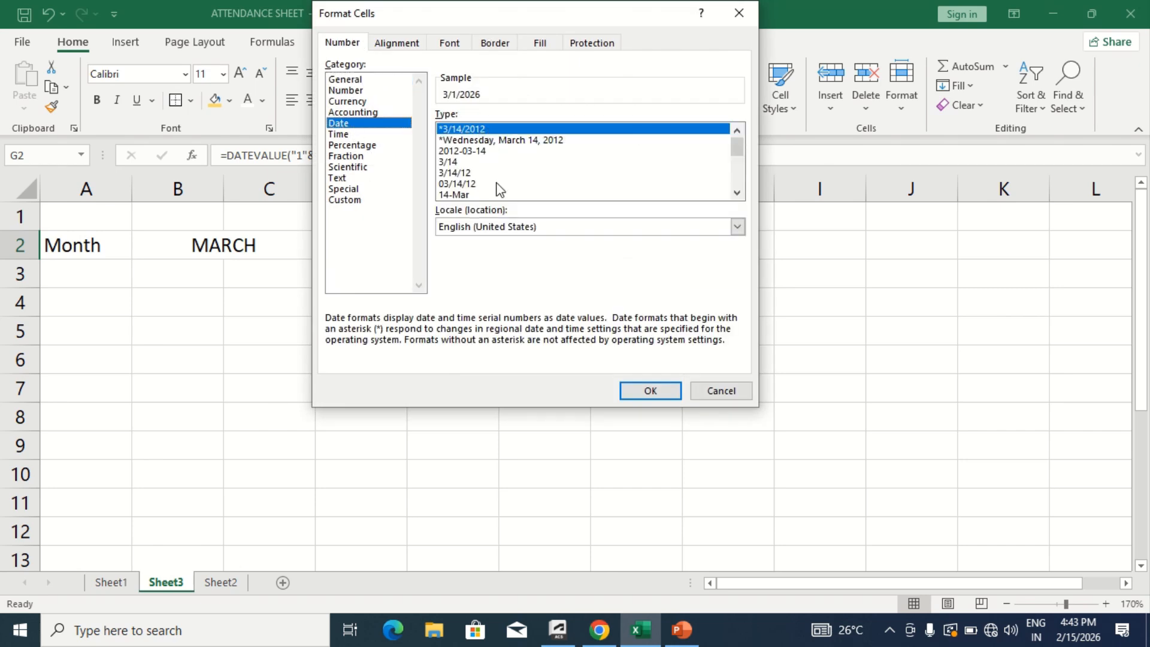
left_click_drag(737, 192, 736, 192)
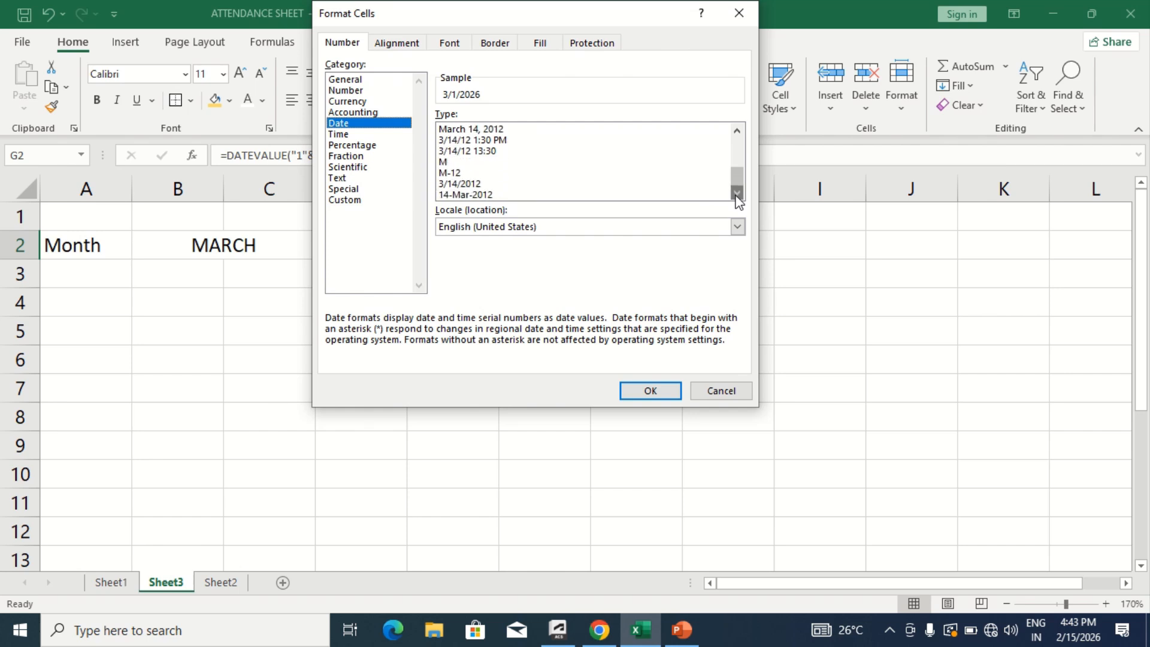
left_click(489, 195)
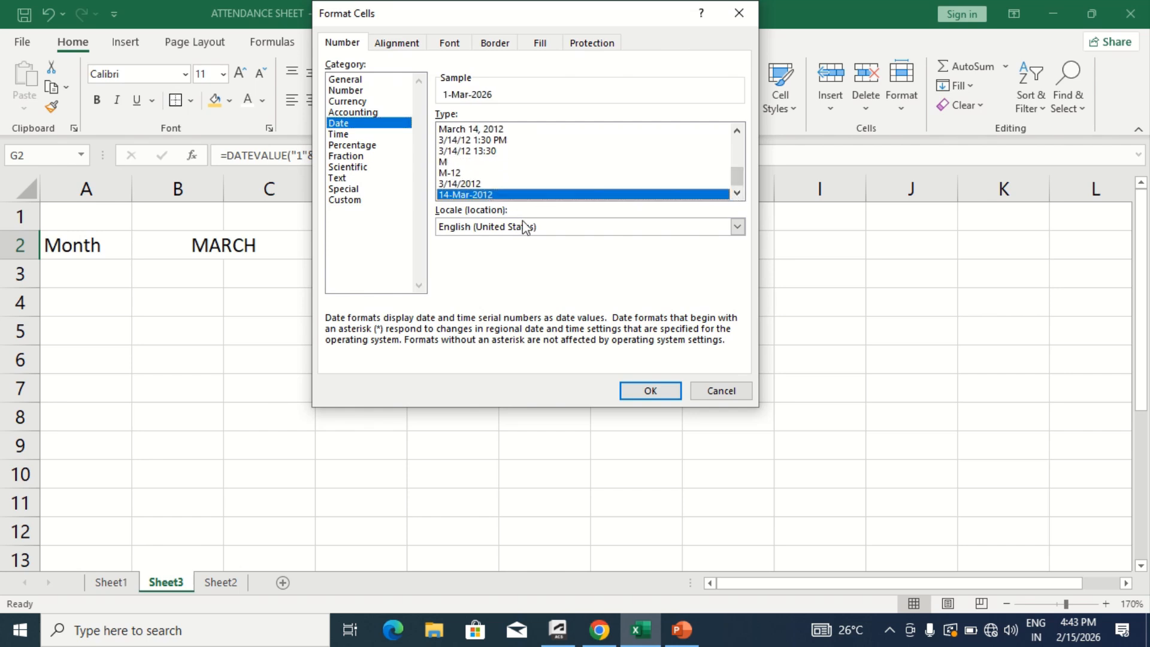
left_click(651, 389)
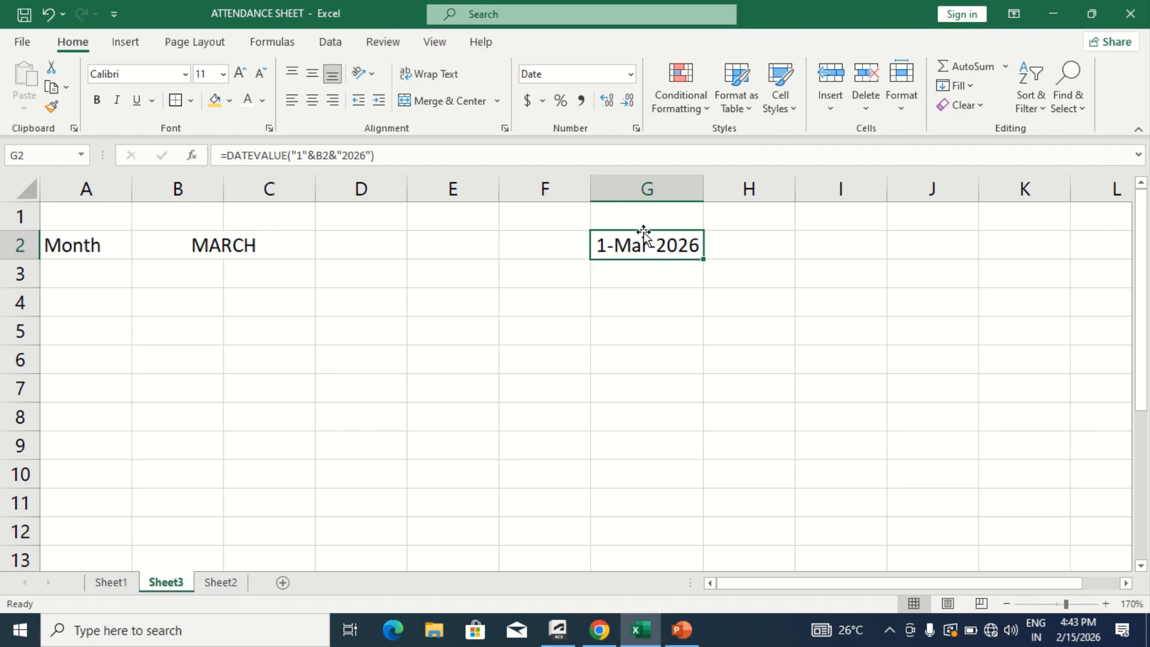
- Enter the formula =EOMONTH(G2,0) in cell J2 to get the last date of the month
left_click(739, 247)
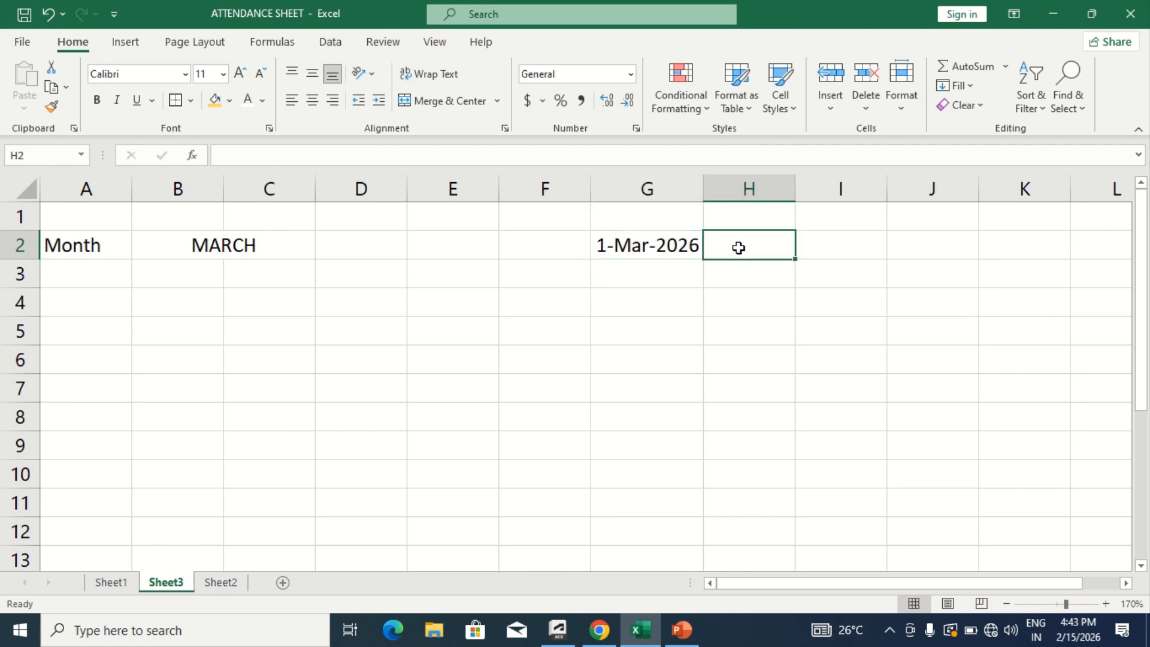
left_click(863, 251)
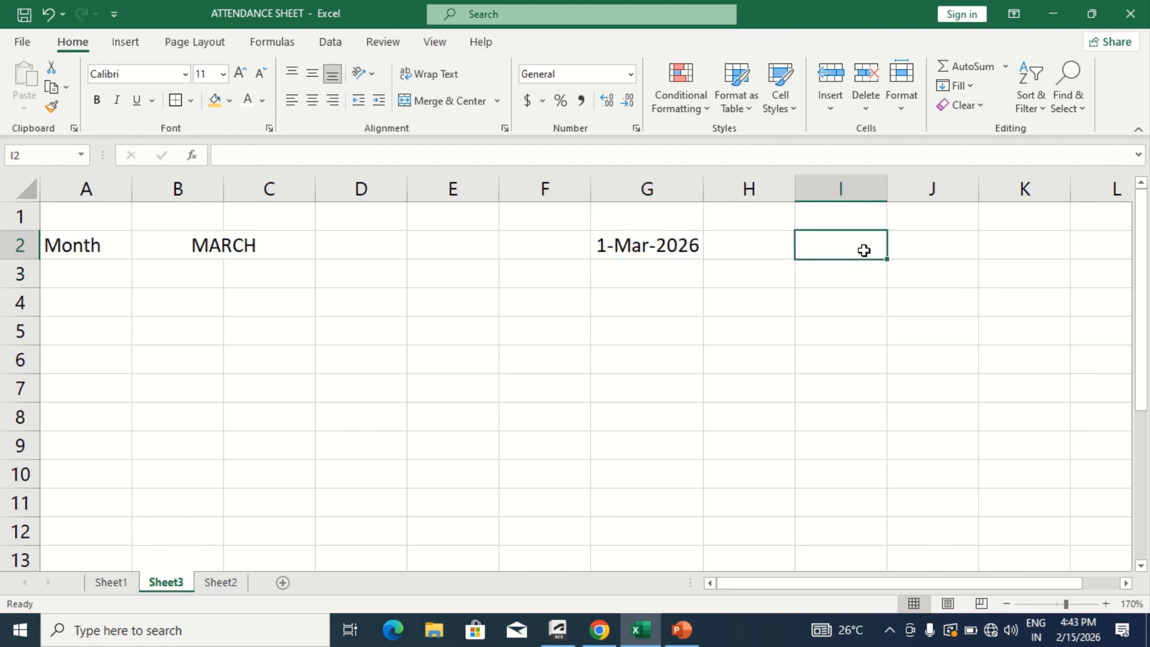
left_click(929, 246)
type("=")
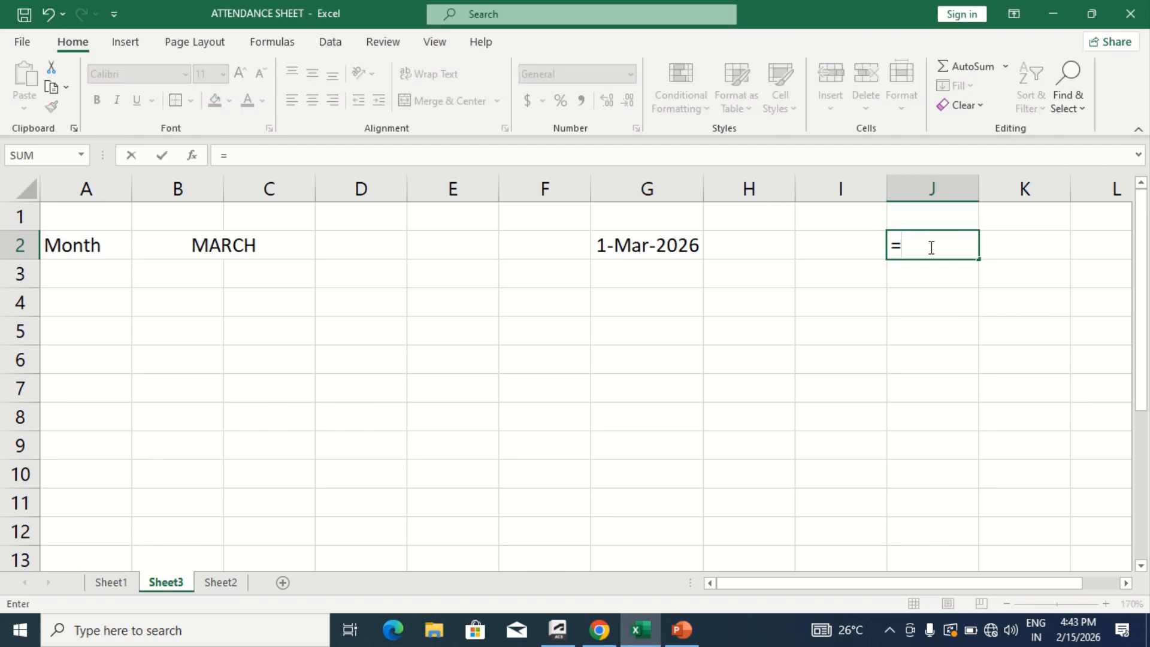
type("eo")
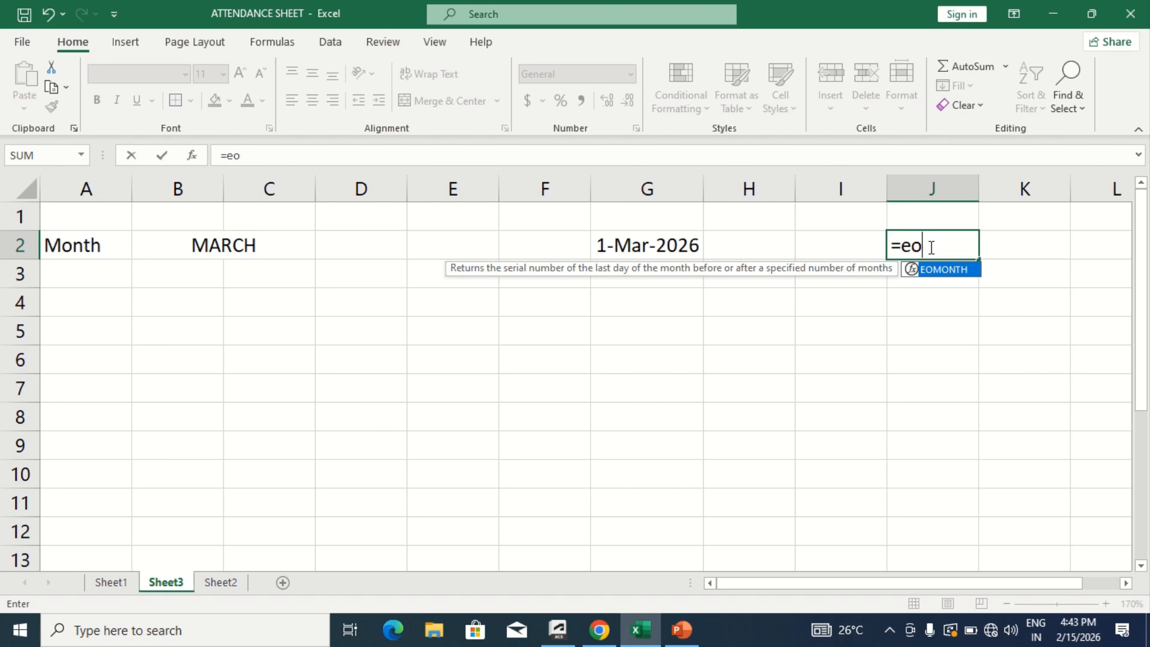
type("m")
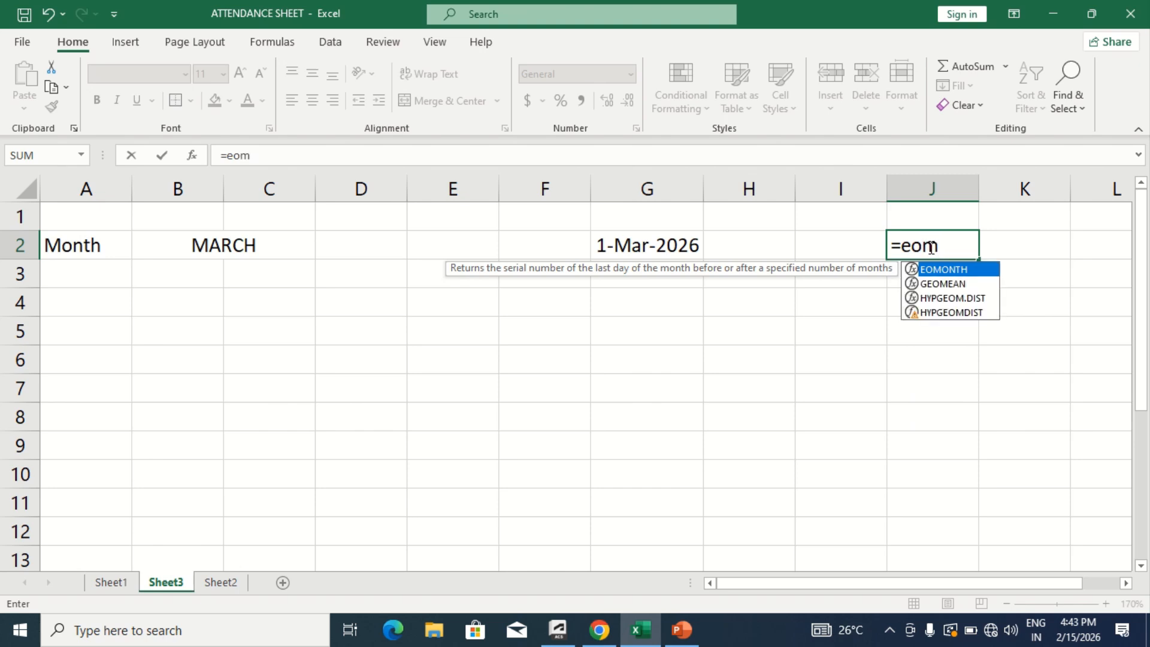
key("Tab")
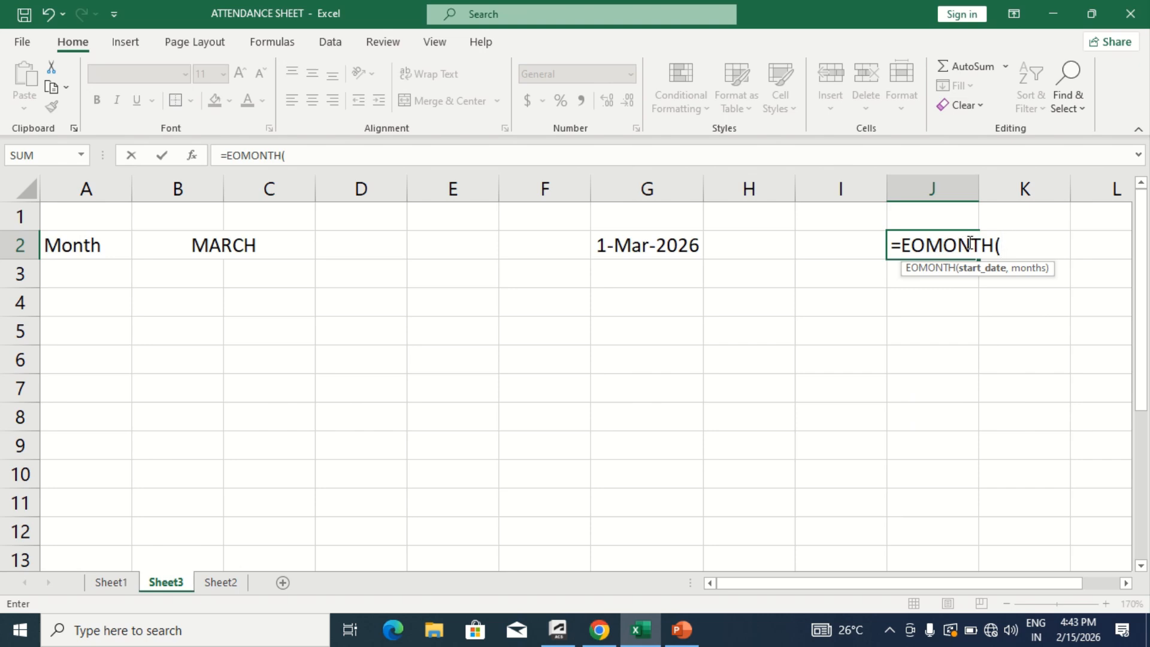
left_click(660, 249)
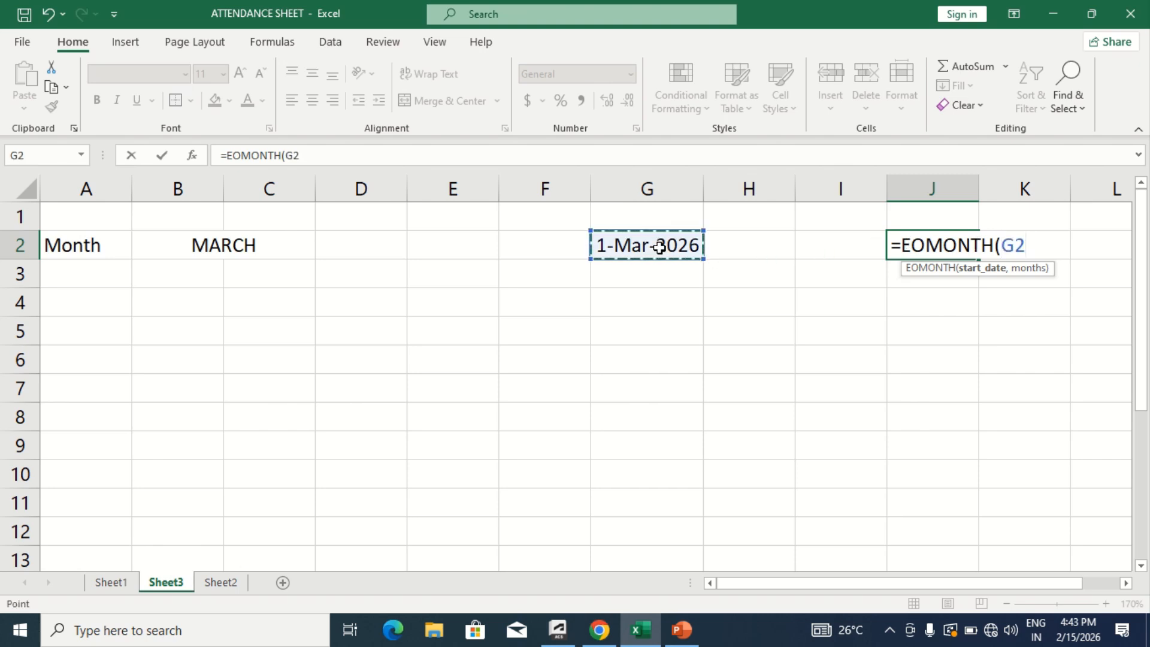
type(",0")
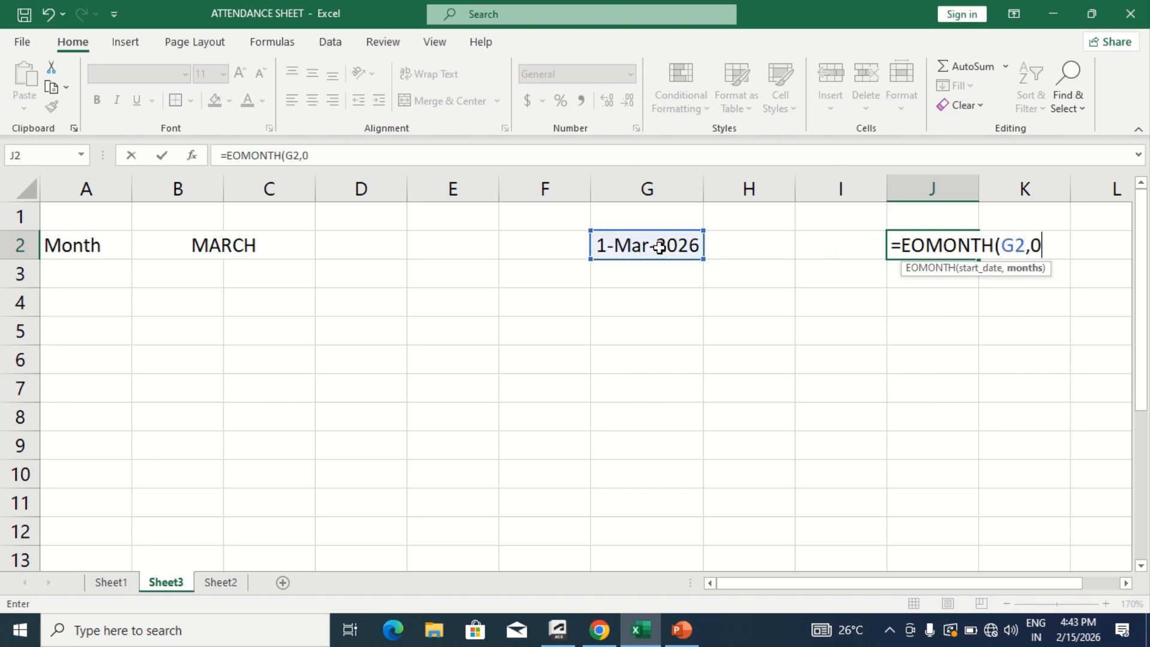
type(")")
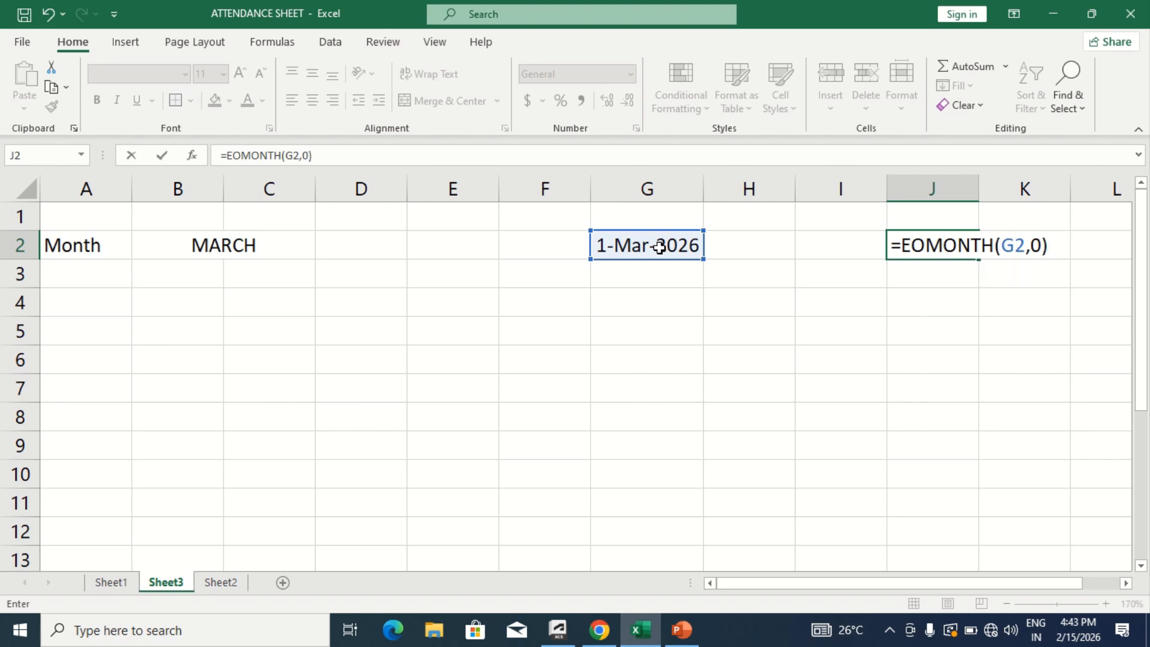
key("Return")
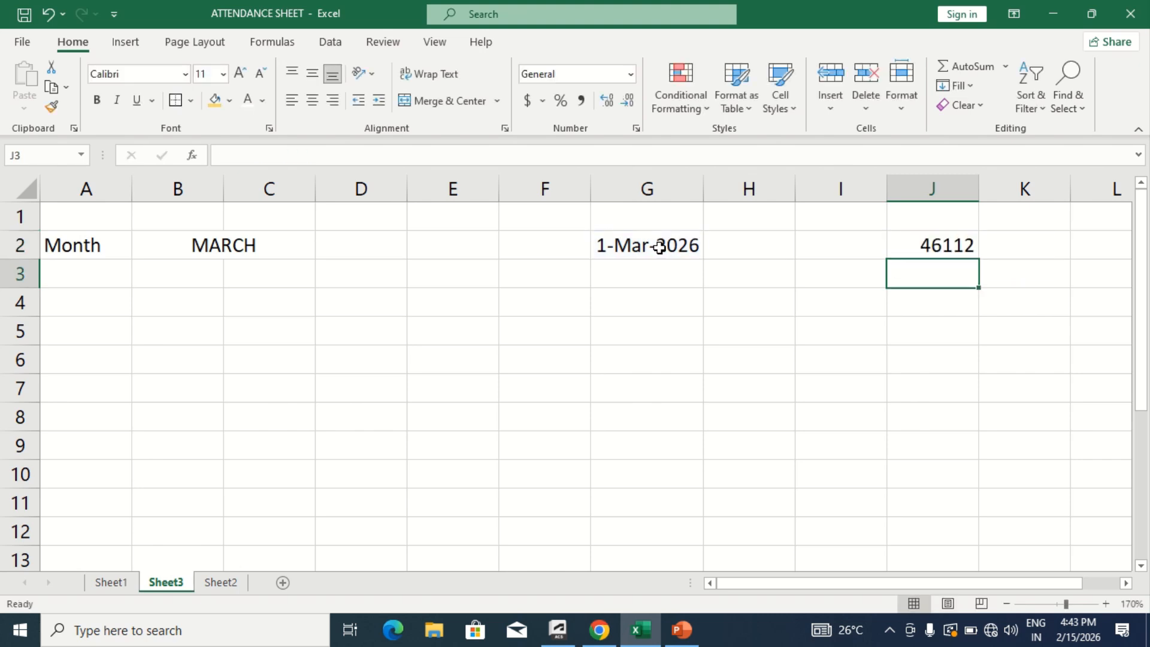
- Give the month-end cell J2 the 14-Mar-2012 Date format
key("Up")
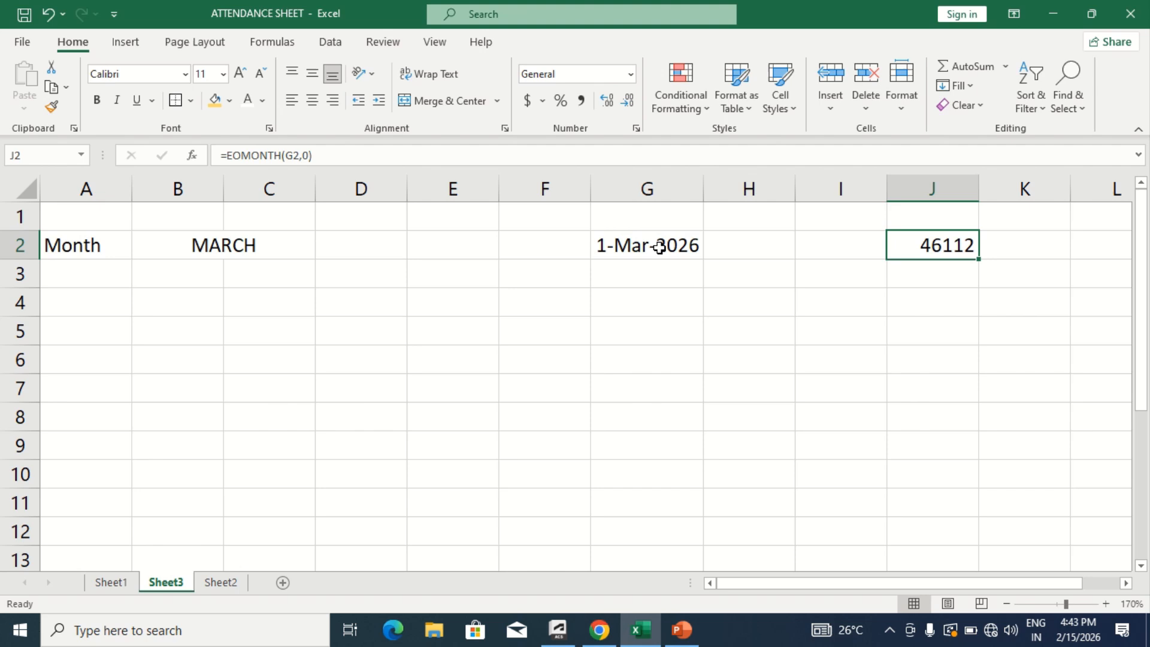
left_click(636, 129)
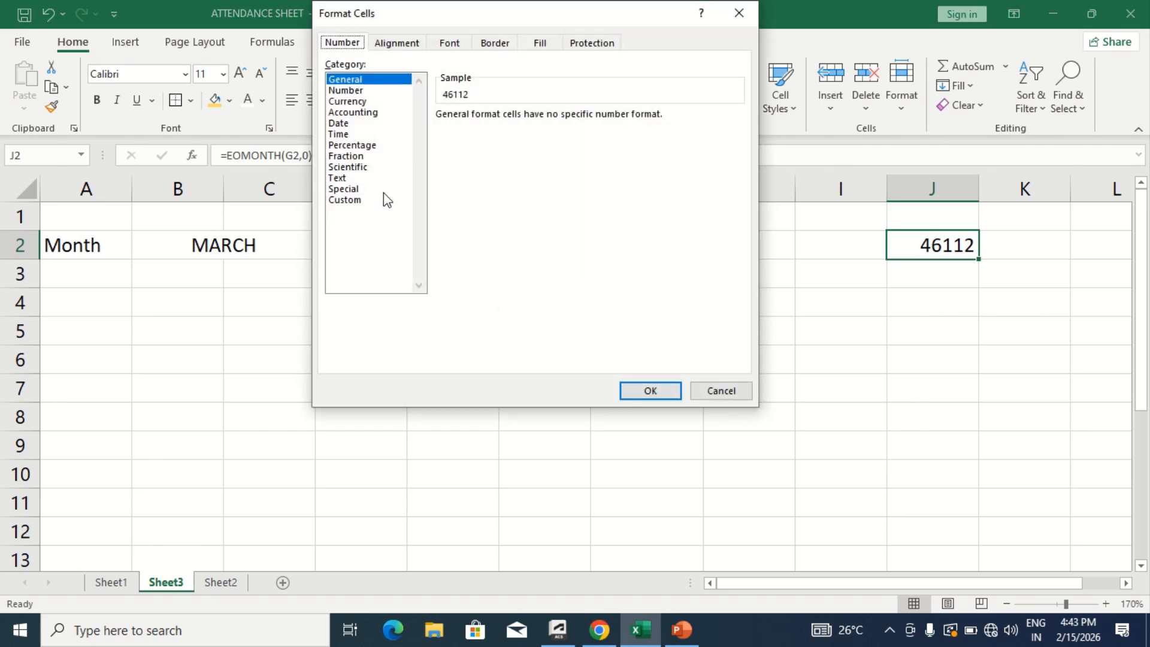
left_click(350, 124)
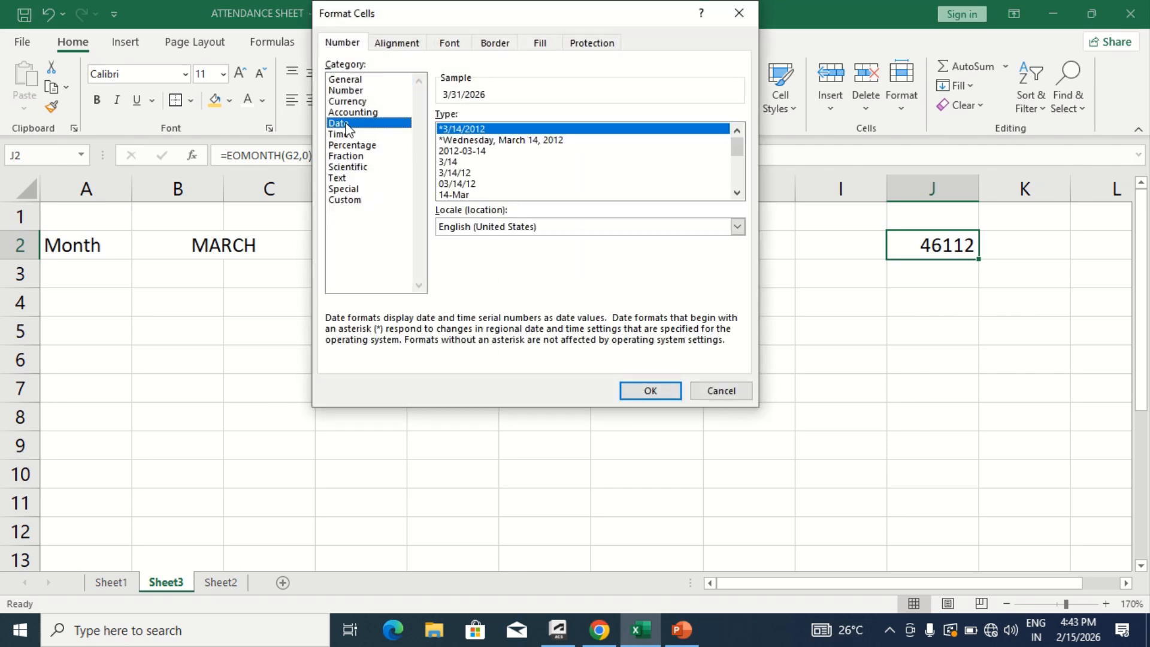
left_click(736, 192)
left_click(736, 193)
left_click(737, 192)
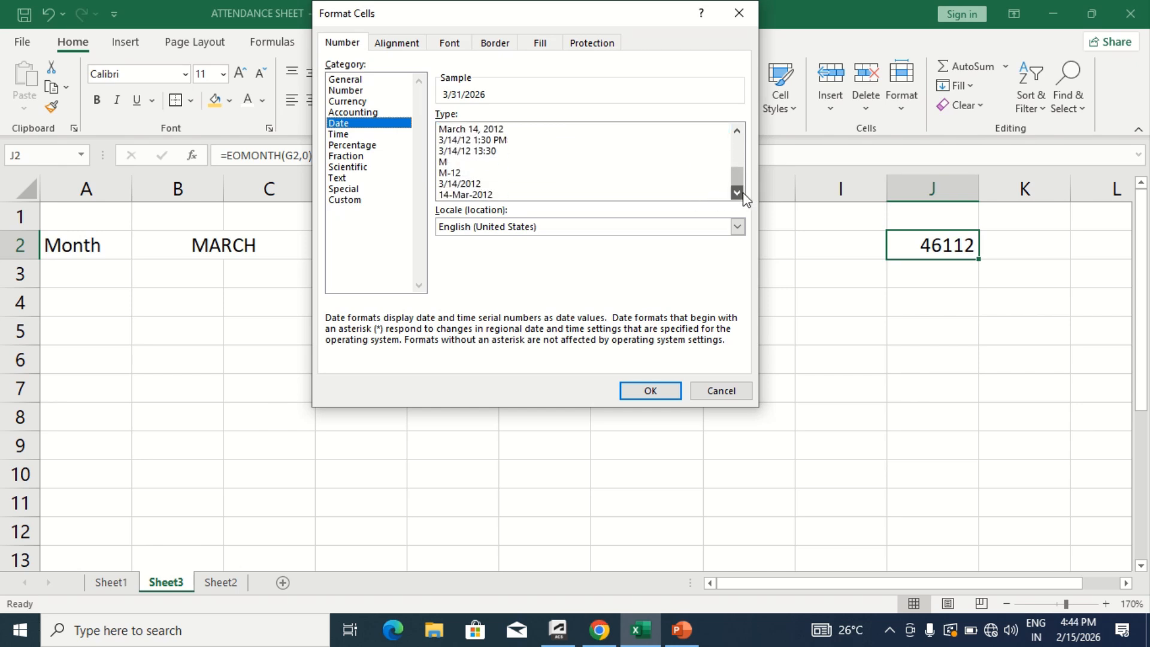
left_click(483, 193)
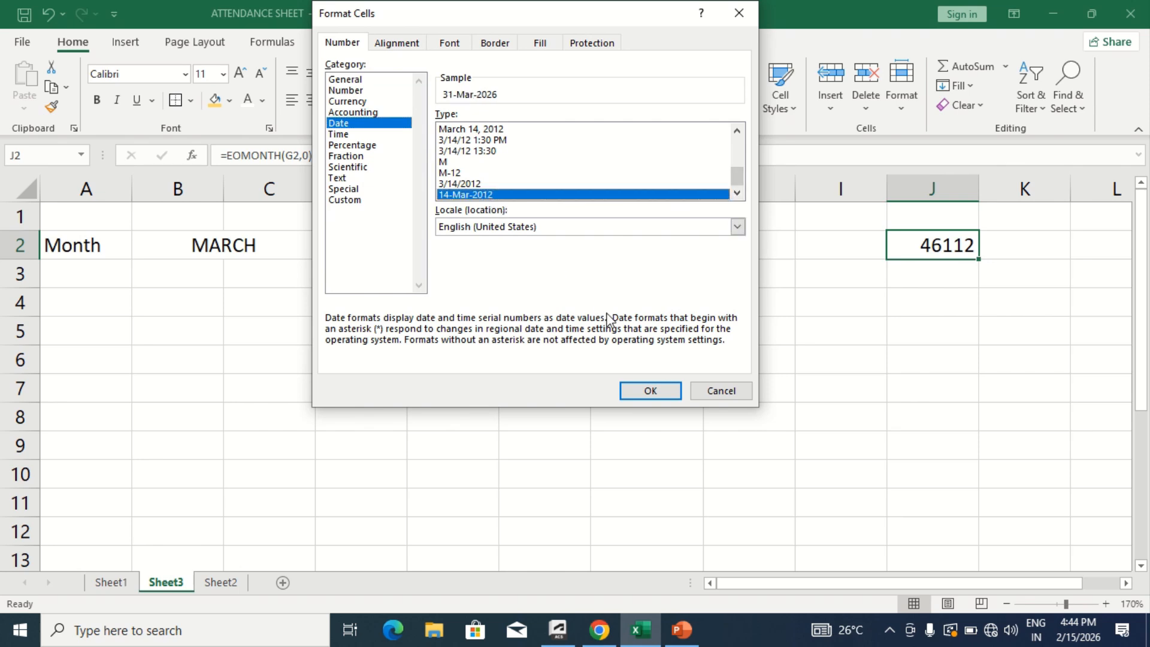
left_click(644, 390)
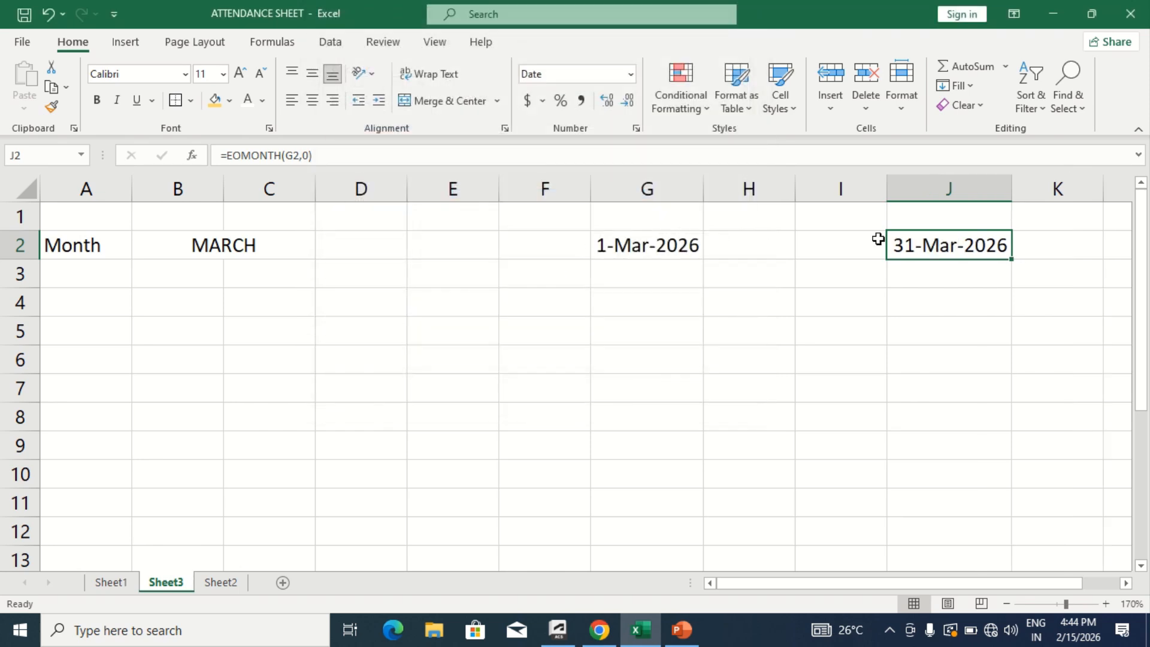
- Choose APRIL from the month dropdown in the merged cell B2
left_click(282, 239)
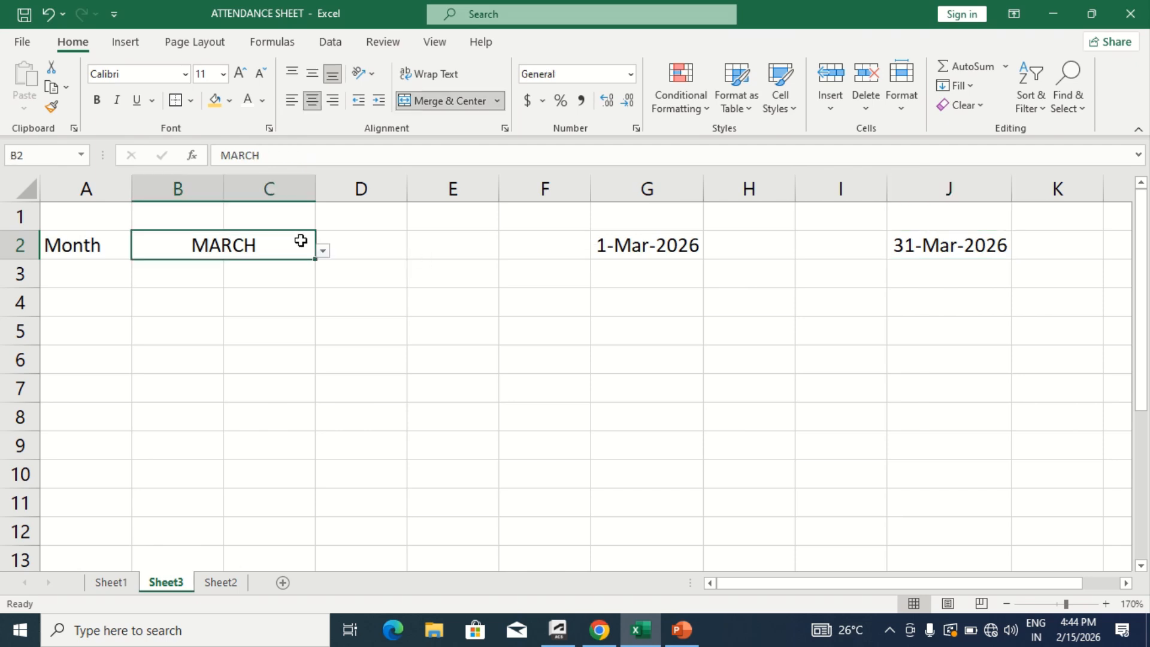
left_click(322, 252)
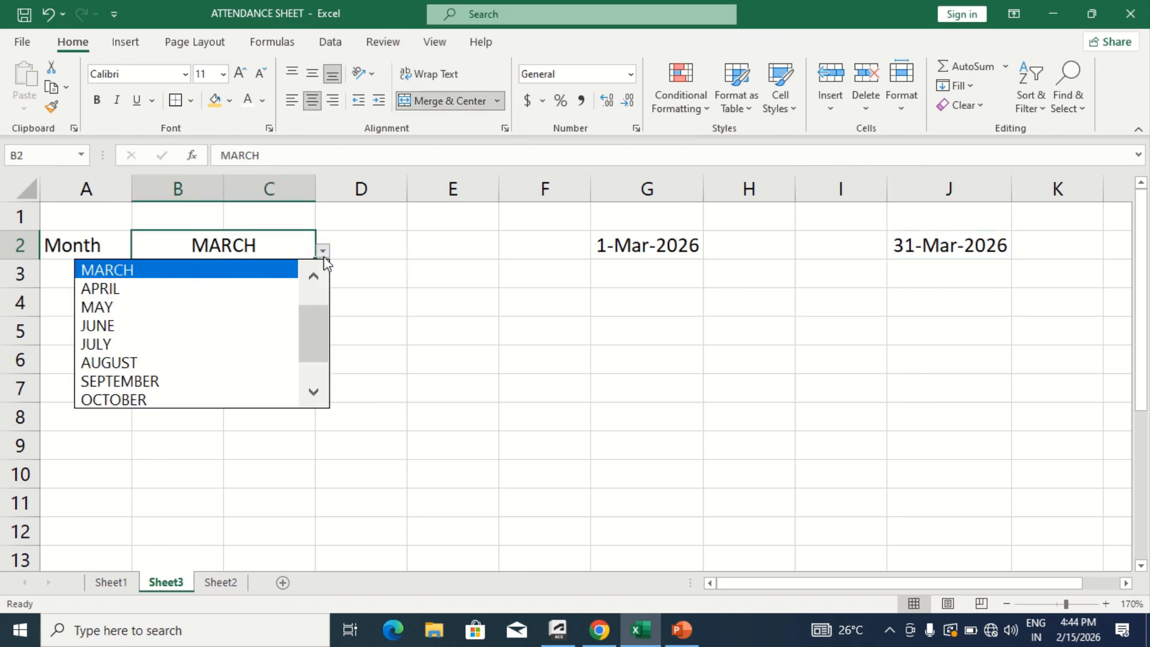
left_click(231, 292)
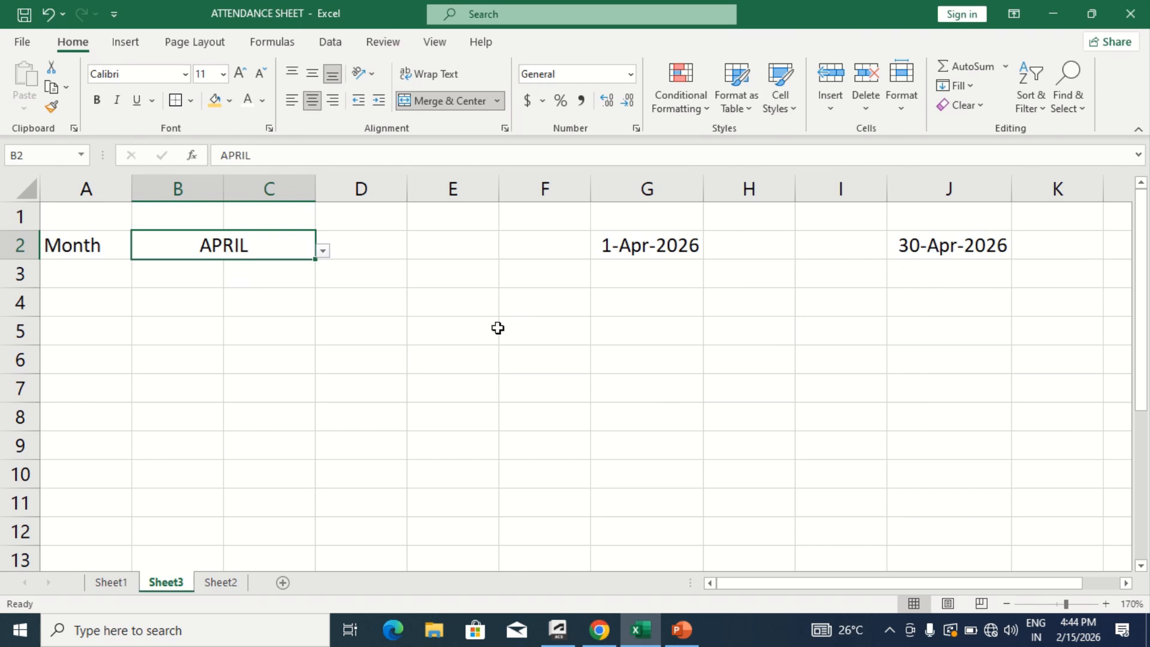
- Enter the column header IMP.ID in cell A4
left_click(85, 275)
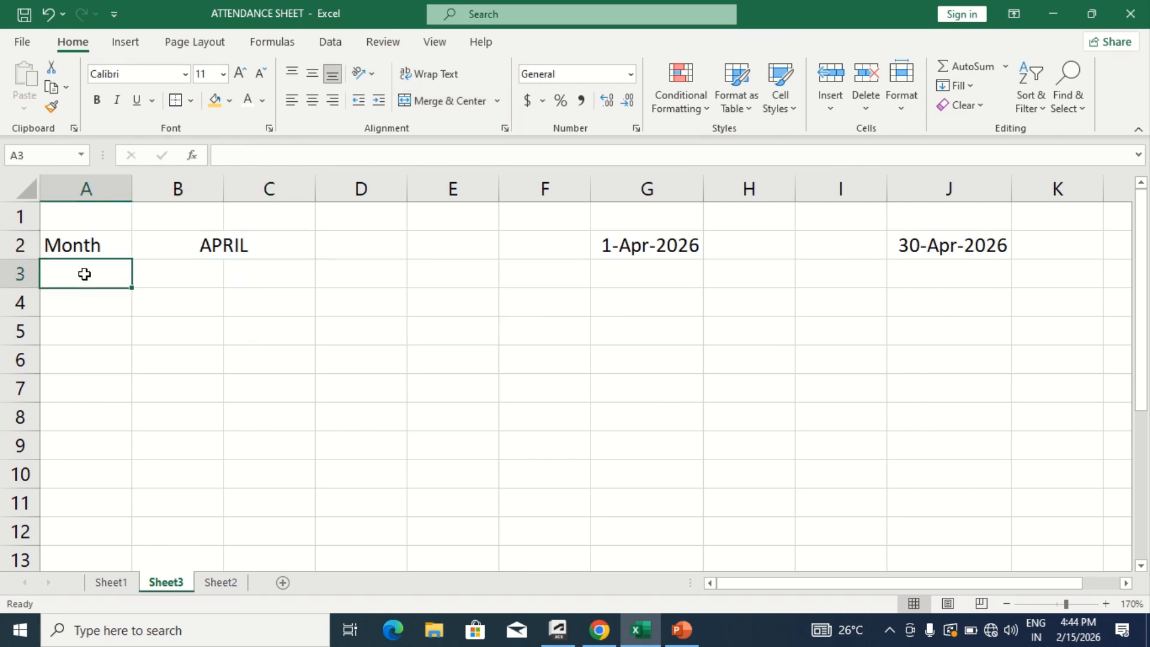
left_click(108, 303)
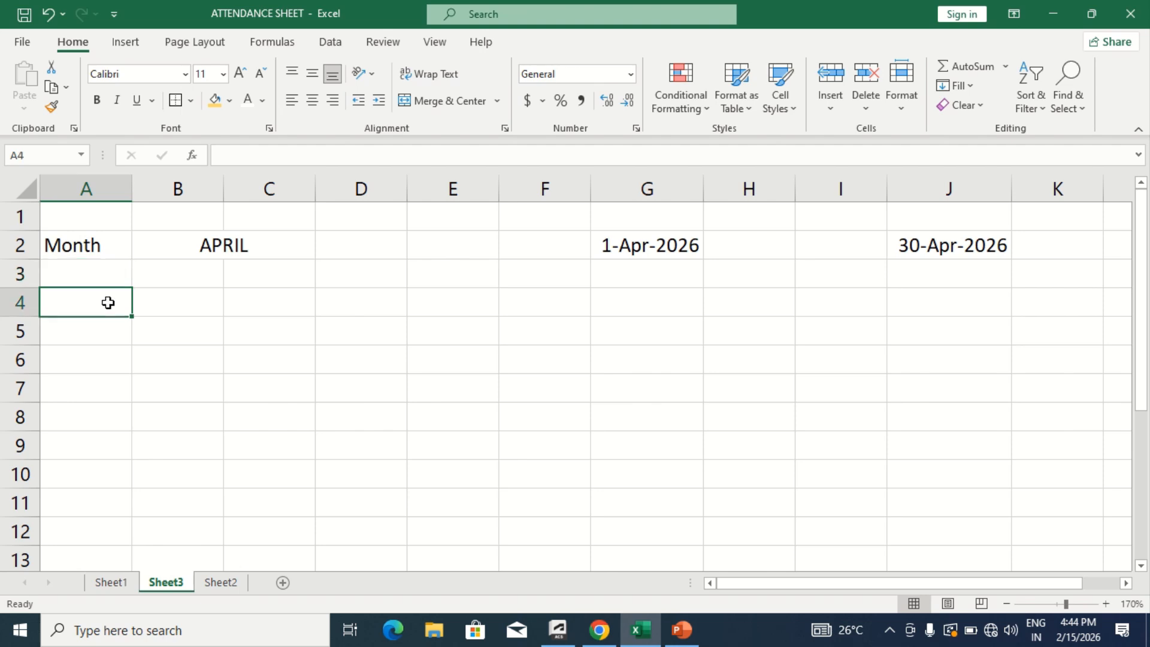
type("im")
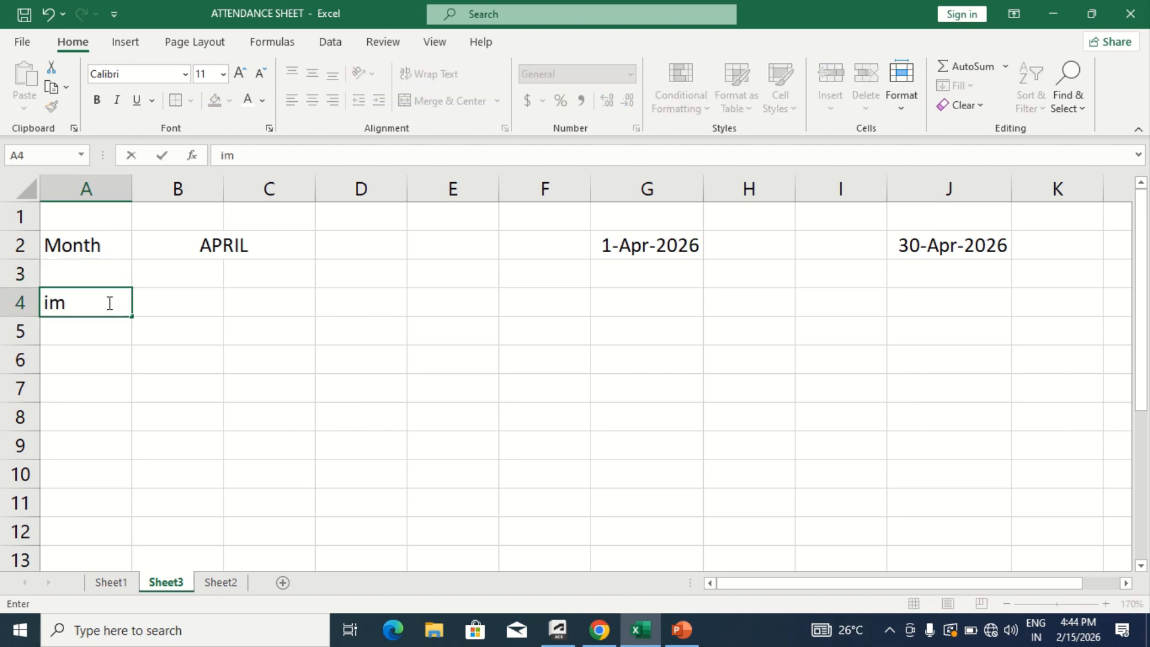
key("BackSpace")
key("BackSpace")
type("IP")
key("BackSpace")
type("MP.ID")
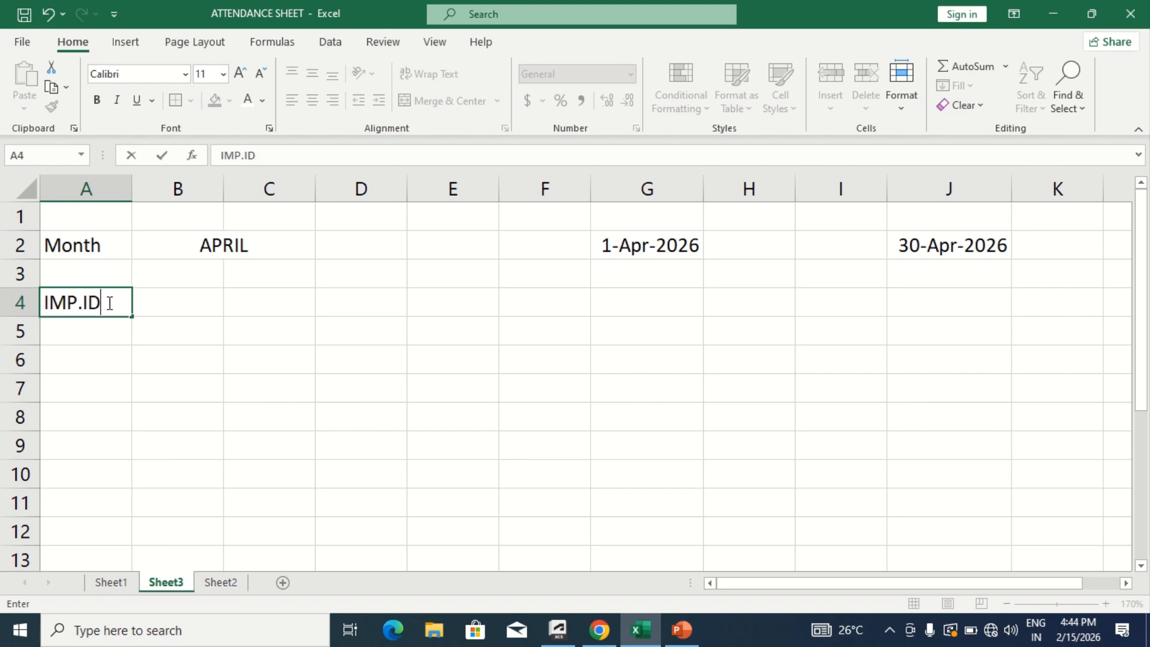
key("ctrl+Return")
- Add the column headers NAME in B4 and POST in C4
key("Right")
type("NAME")
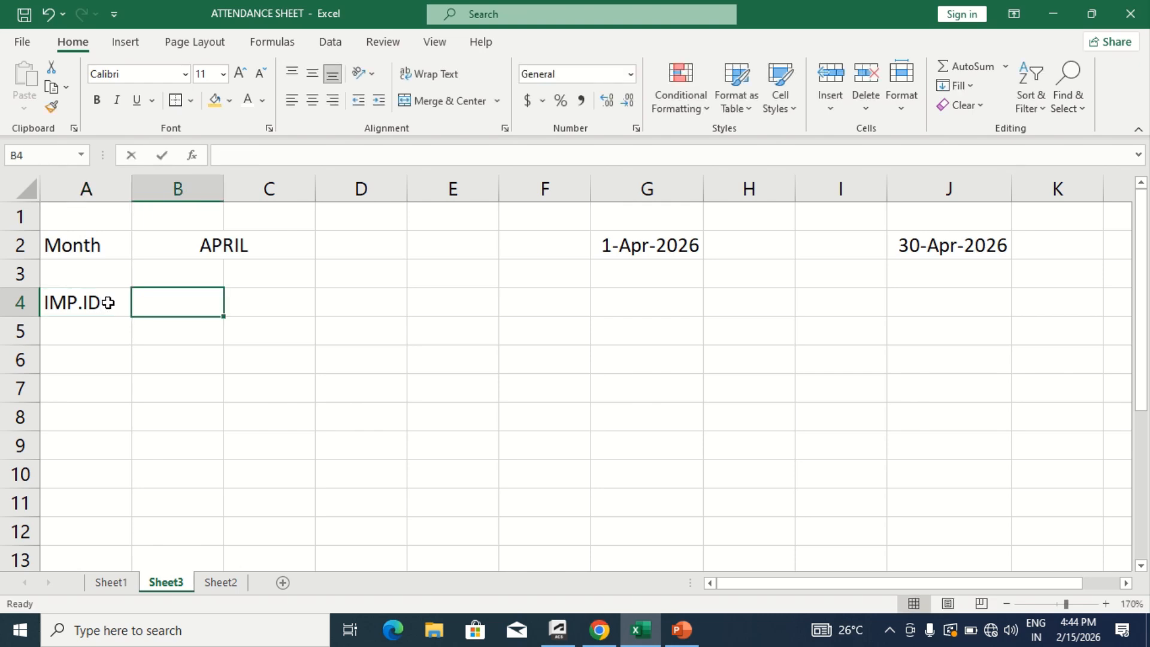
key("Right")
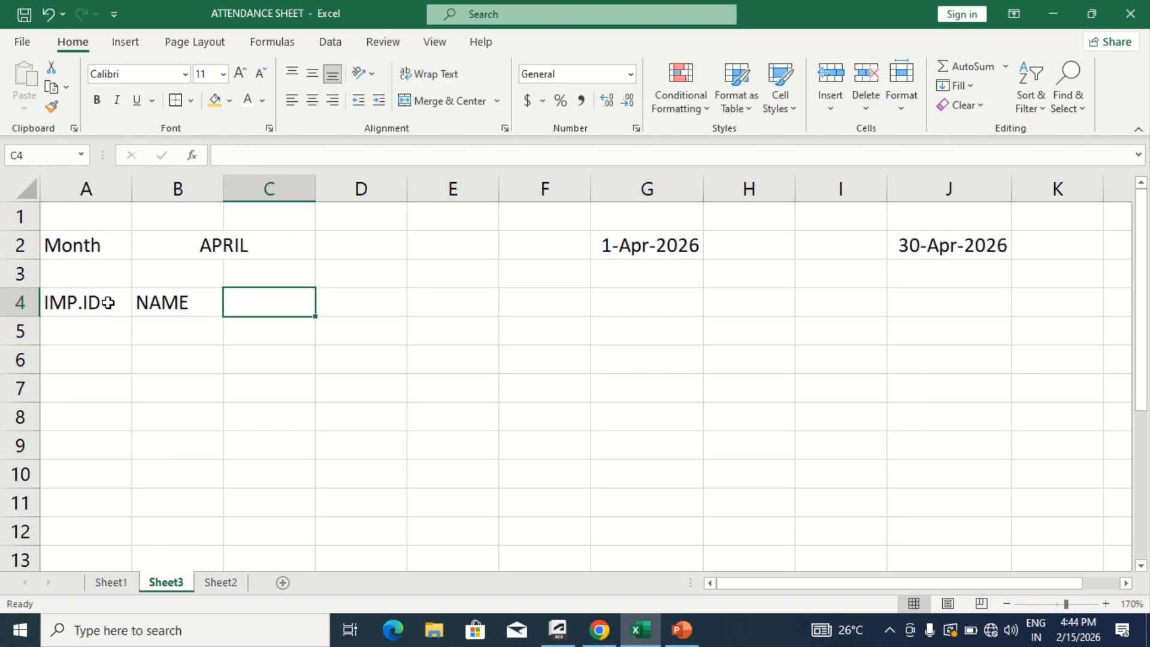
type("POST")
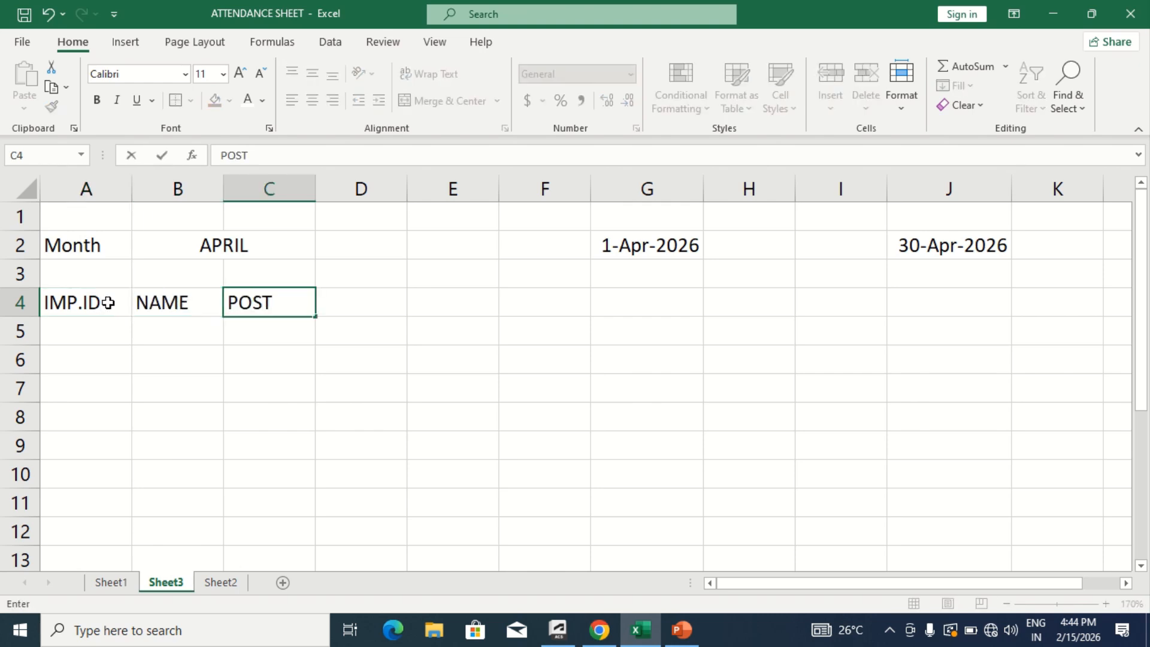
key("Right")
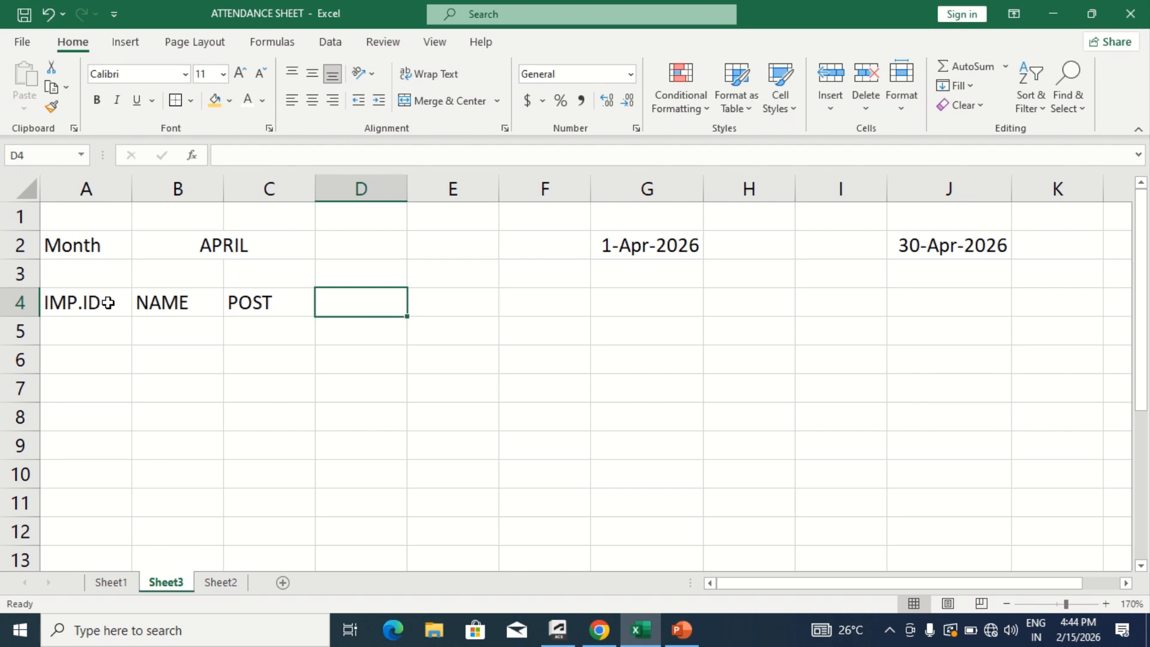
- Enter the formula =G2 in cell D4 to link the first day column to the month's start date
type("=")
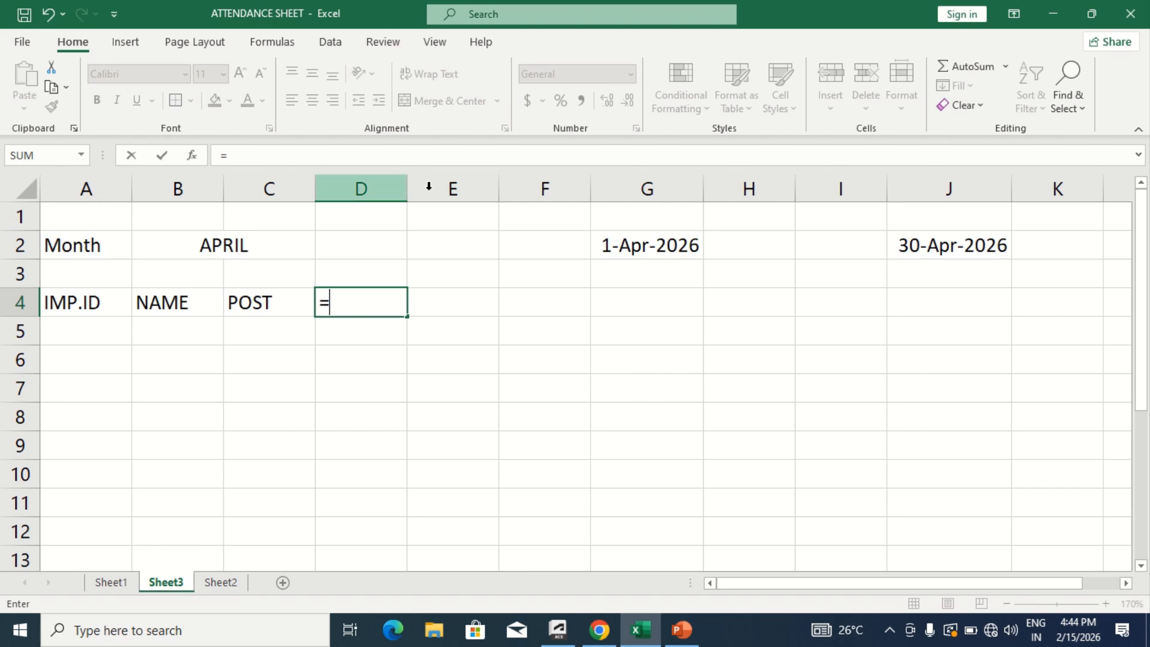
left_click(665, 243)
key("Return")
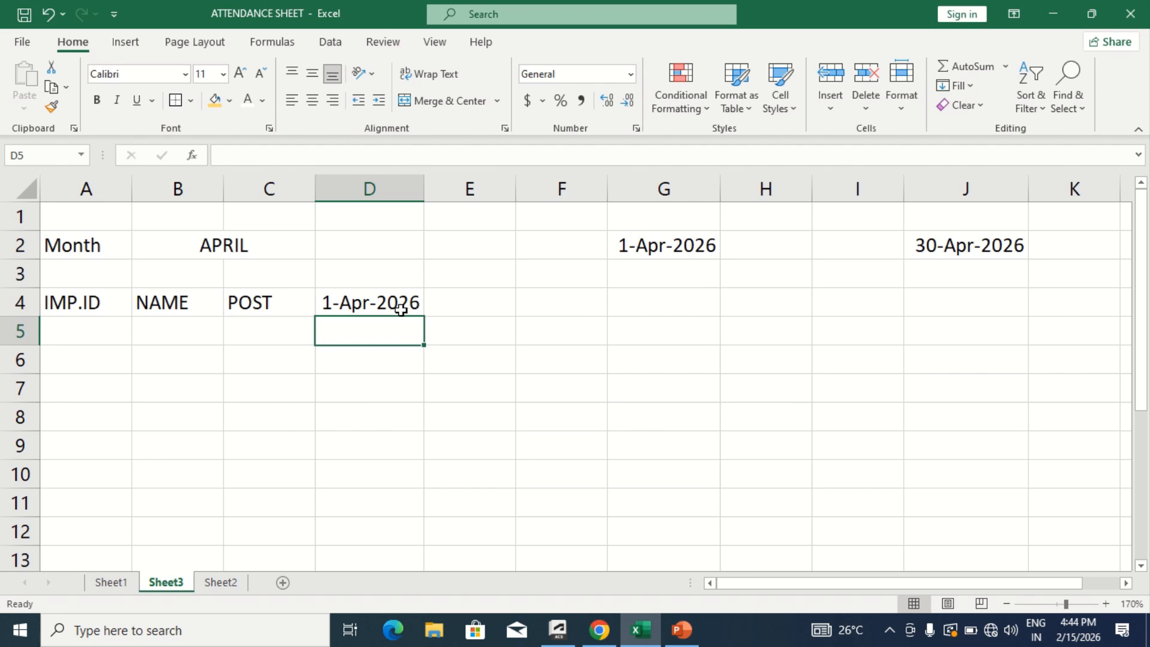
left_click(401, 309)
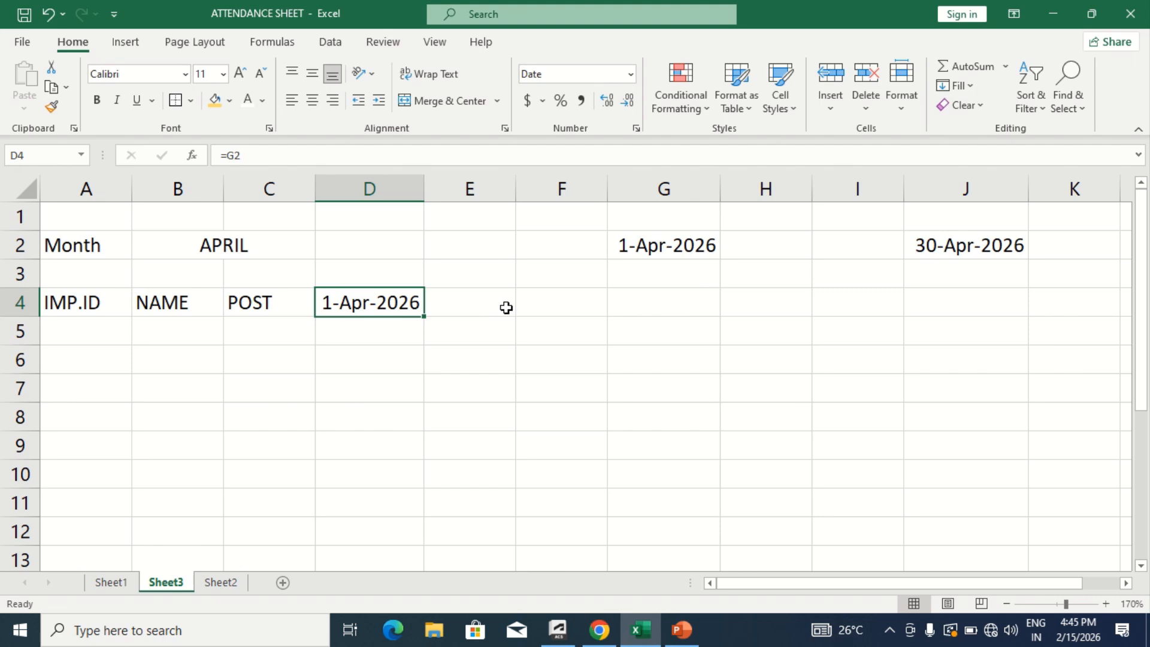
- Apply the custom number format d-mmm to the month-start date in cell G2
left_click(665, 246)
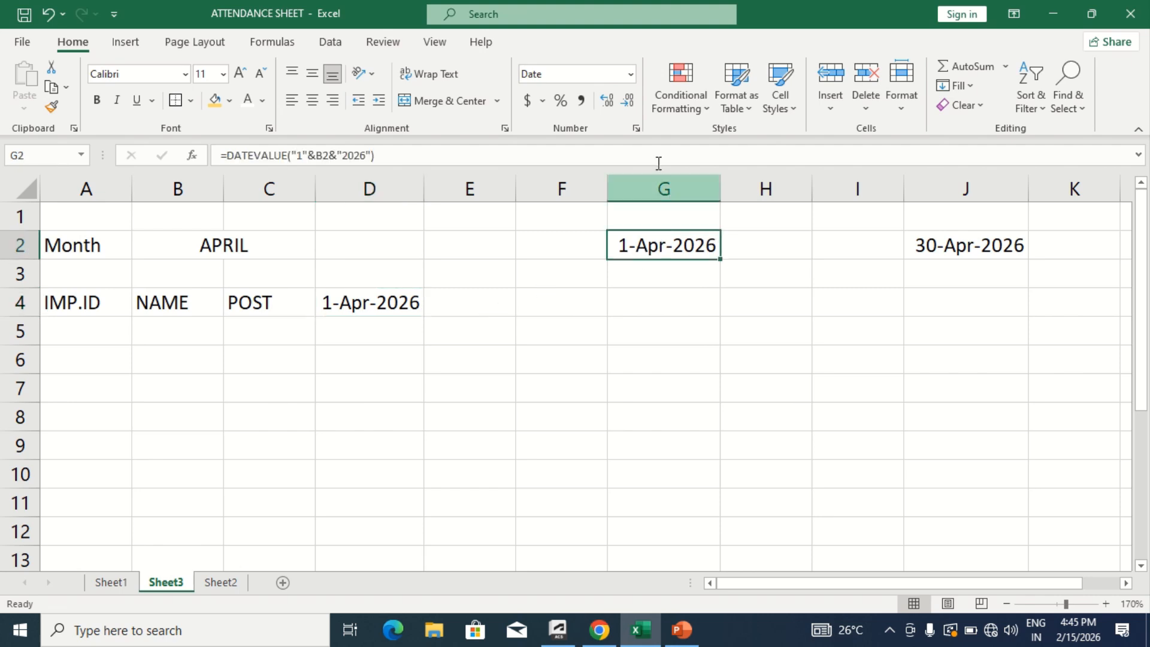
left_click(634, 130)
left_click(359, 202)
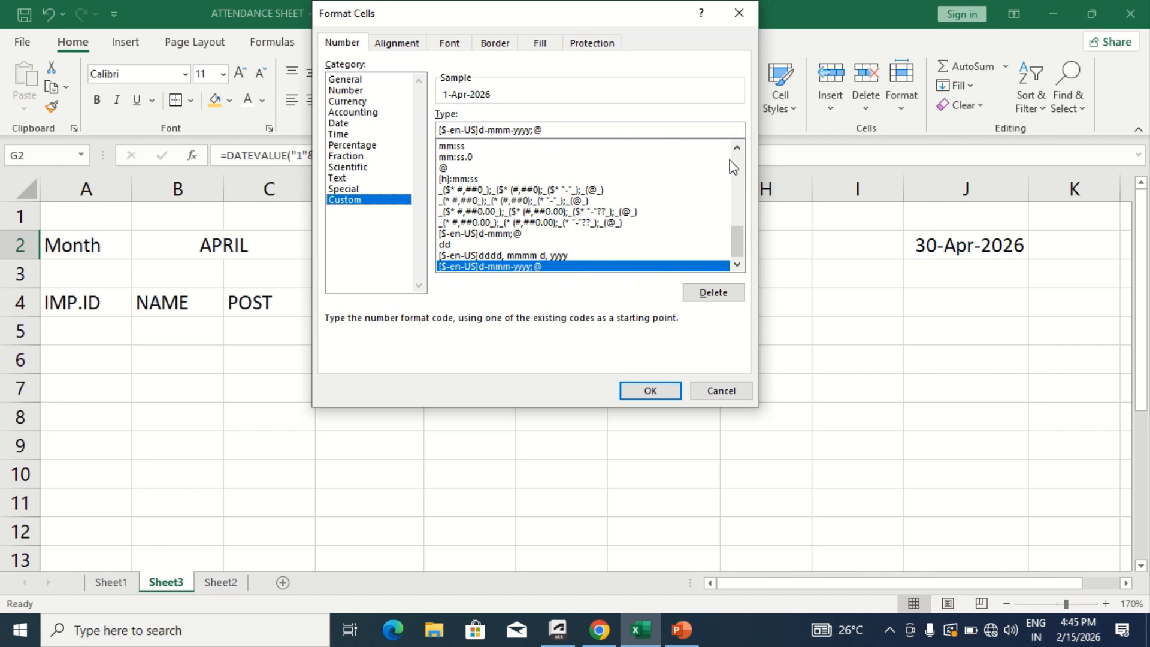
left_click(548, 205)
key("Up")
key("Up")
key("Up")
key("Up")
key("Up")
key("Up")
key("Up")
key("Up")
key("Up")
key("Up")
key("Up")
key("Up")
key("Up")
key("Up")
key("Up")
key("Up")
key("Up")
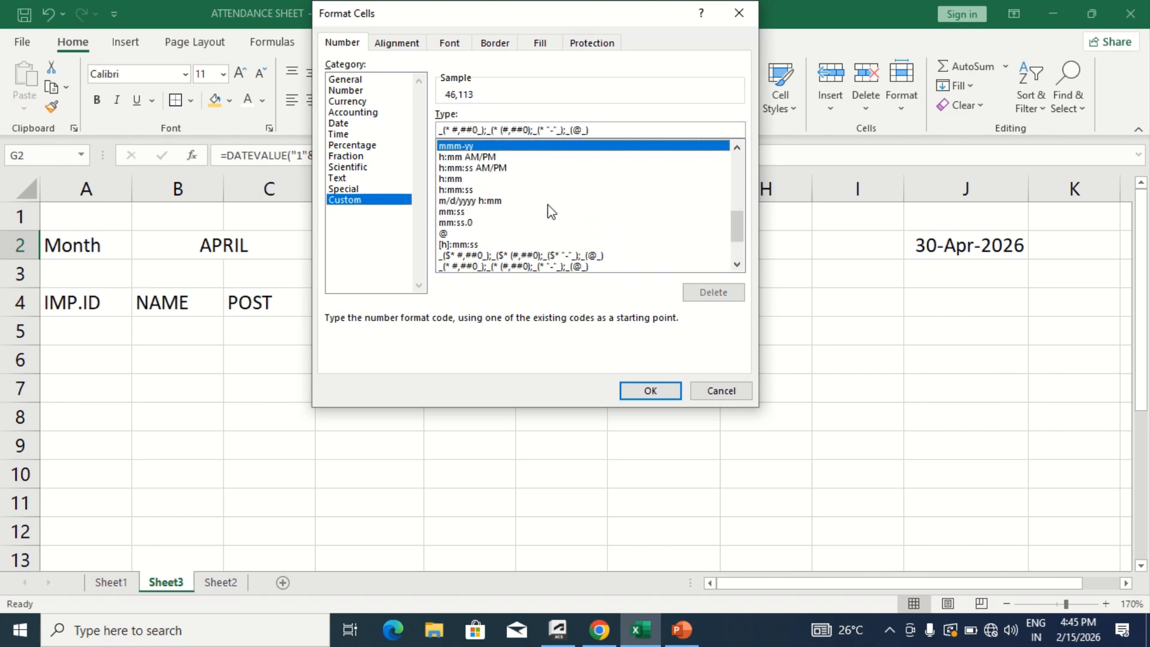
key("Down")
key("Down")
key("Down")
key("Down")
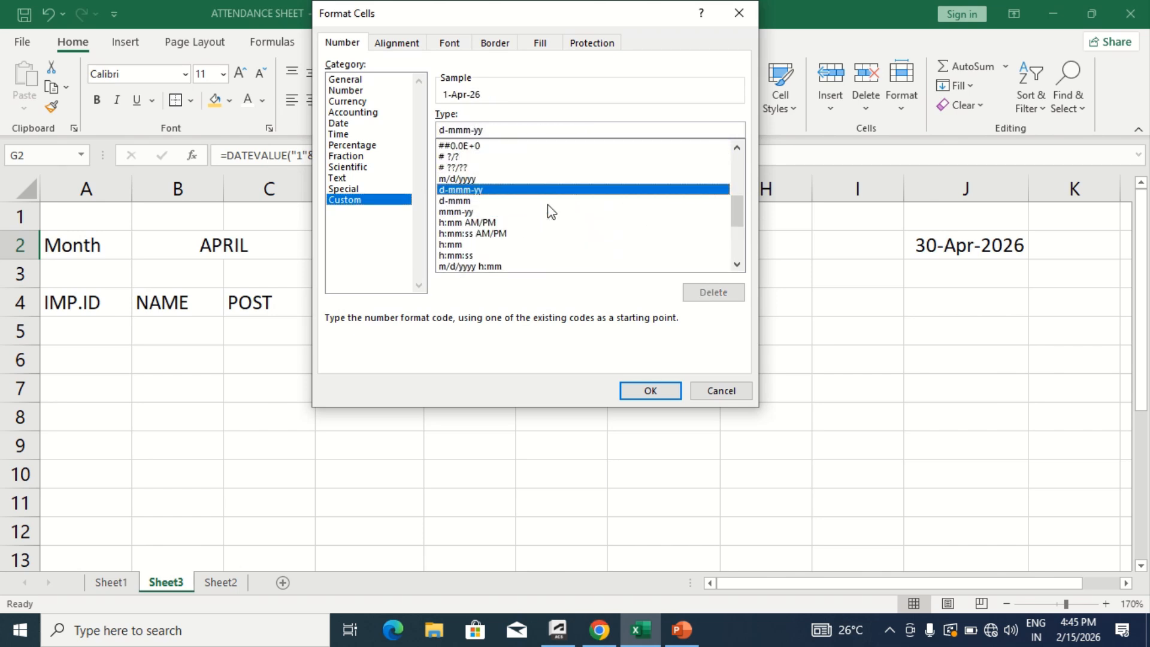
key("Down")
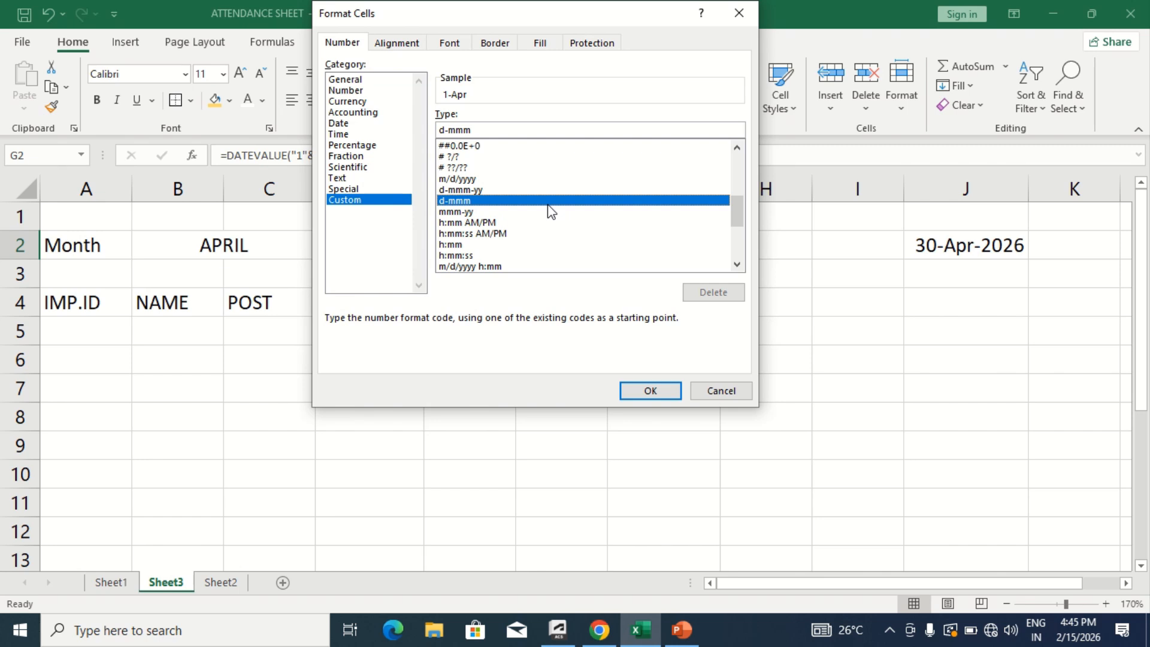
key("Down")
key("Down")
key("Down")
key("Up")
key("Up")
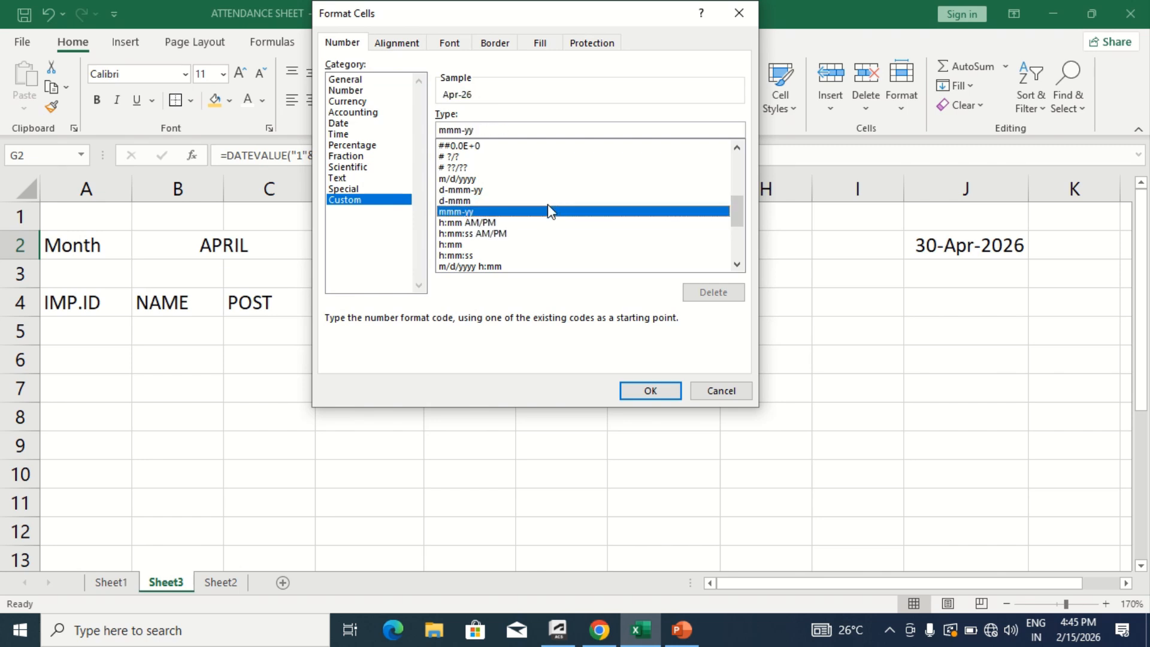
key("Up")
key("Return")
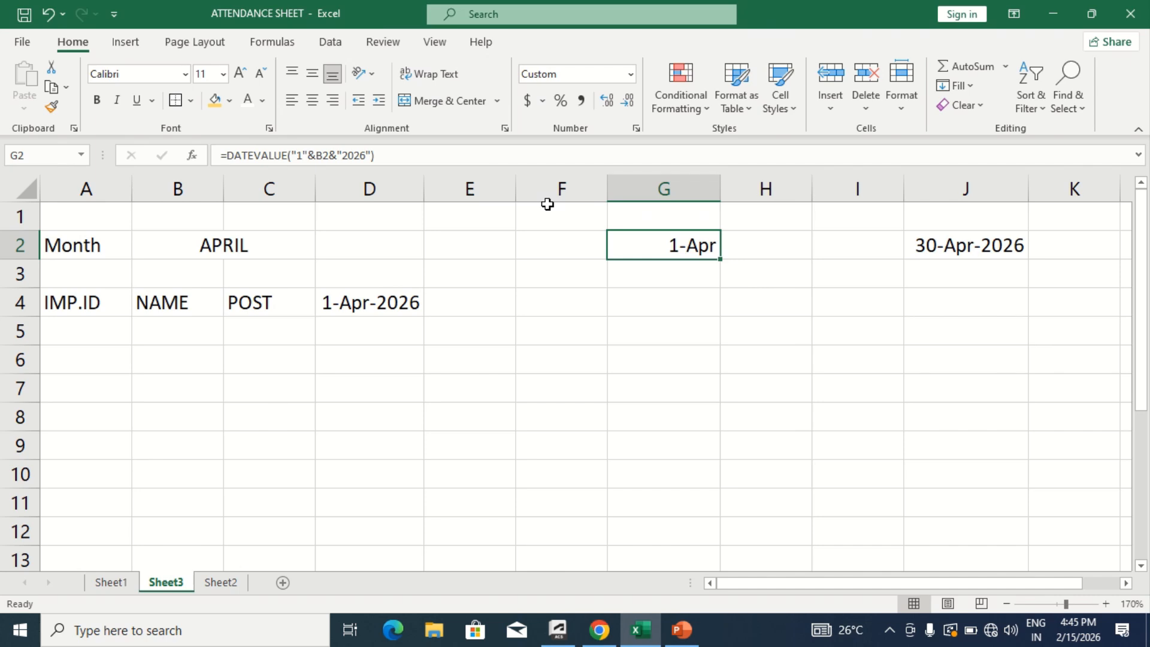
- Apply the custom number format d-mmm to the month-end date in cell J2
left_click(949, 245)
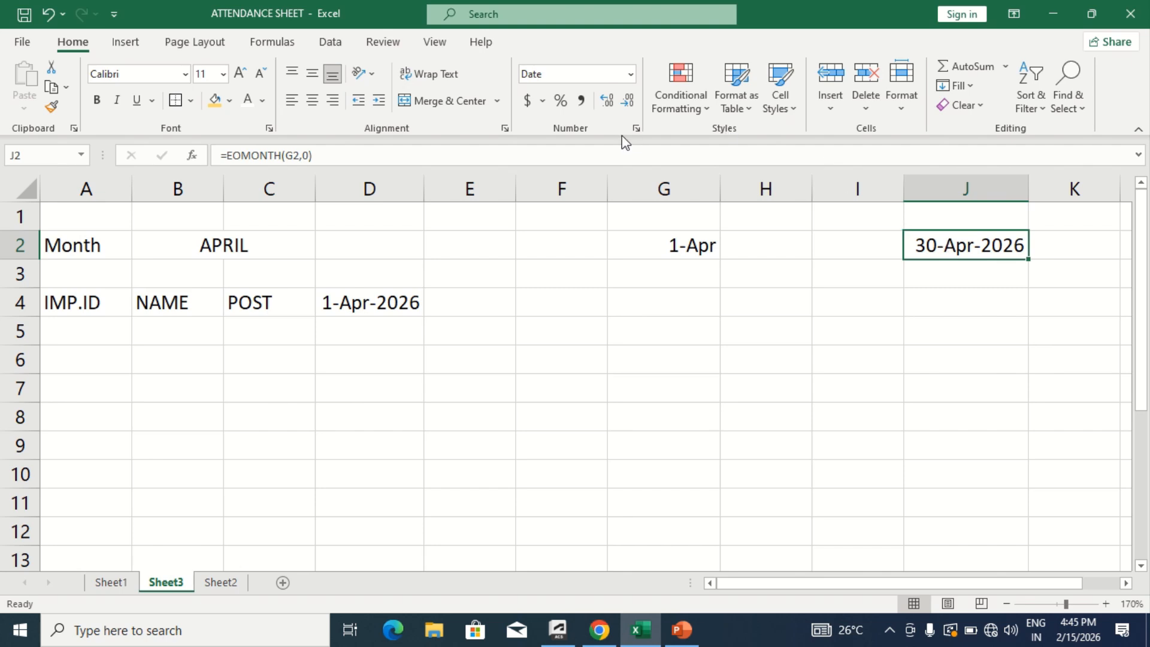
left_click(636, 128)
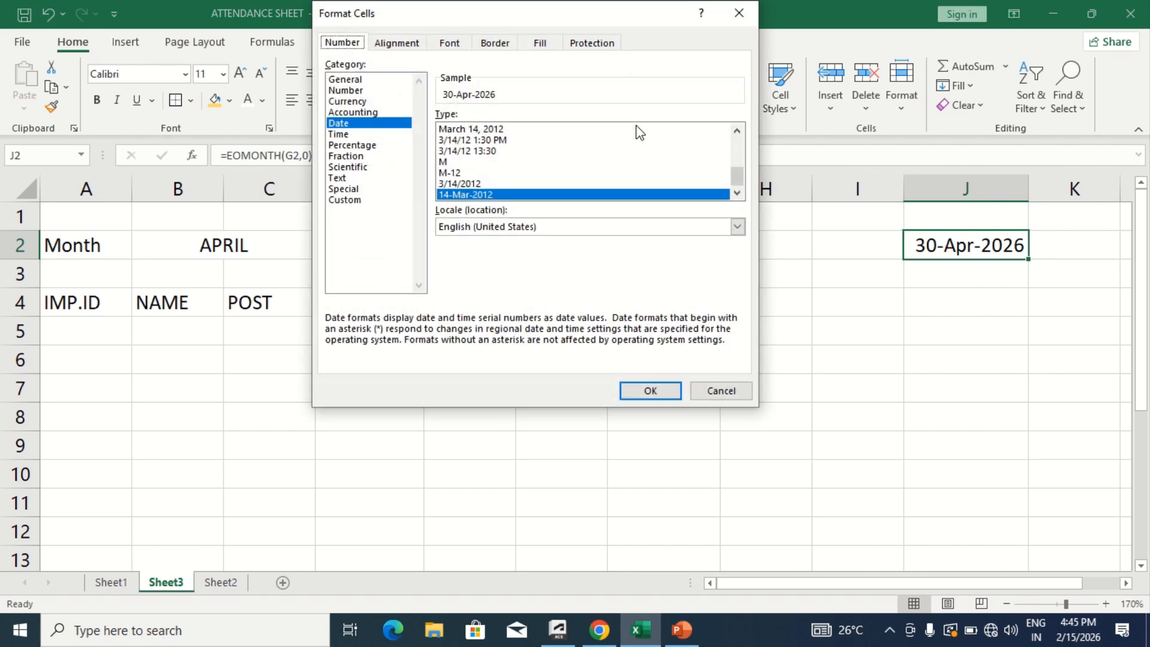
left_click(355, 199)
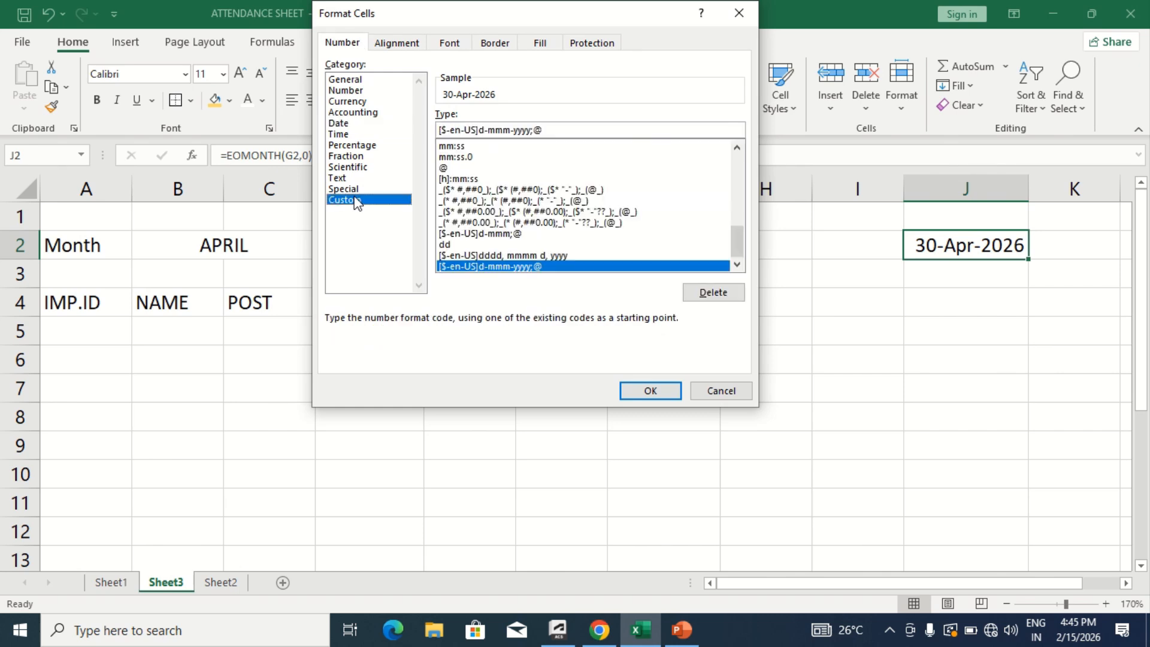
left_click(460, 179)
key("Up")
key("Up")
key("Up")
key("Up")
key("Up")
key("Up")
key("Up")
key("Up")
key("Up")
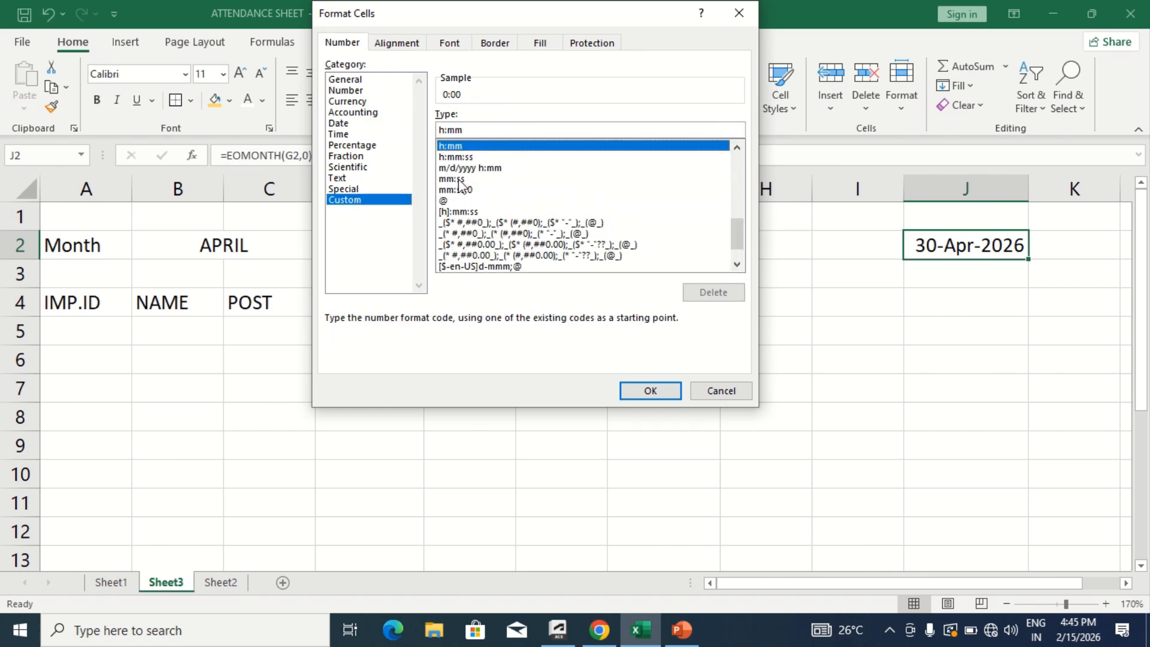
key("Up")
key("Up")
key("Up")
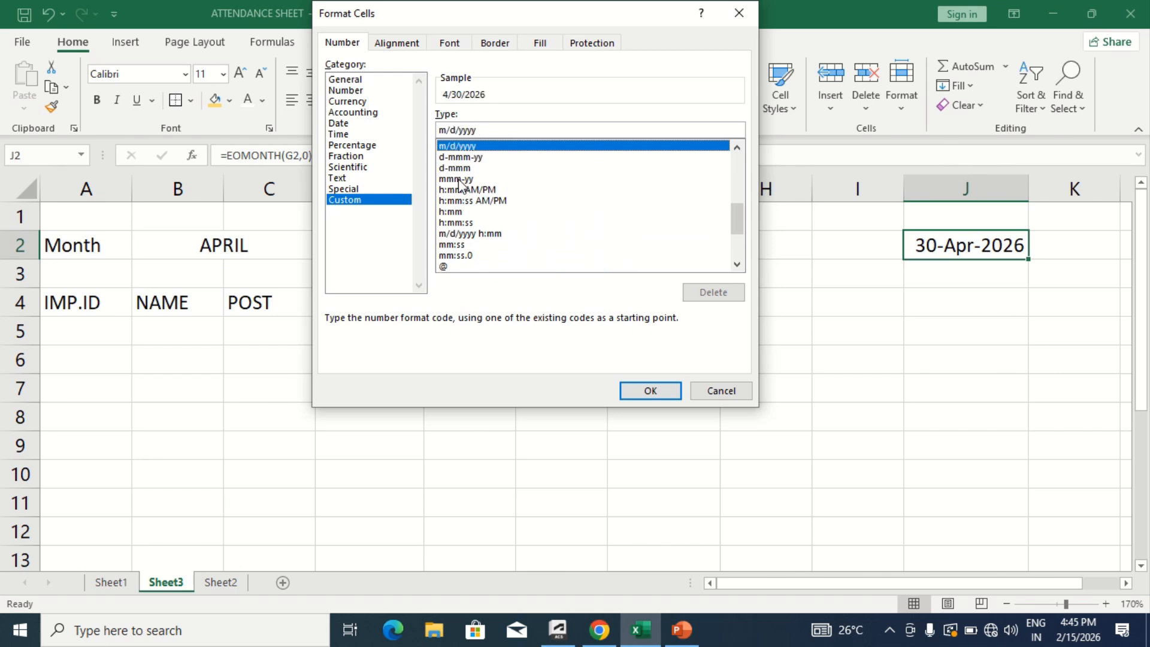
key("Down")
key("Down")
key("Return")
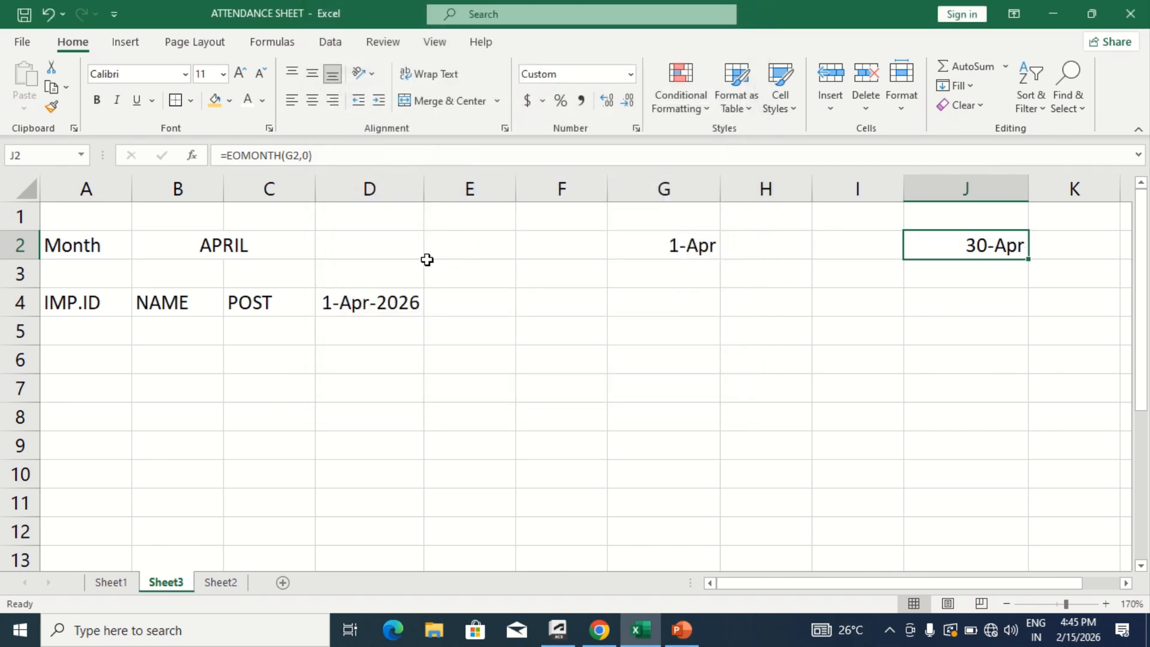
- Set a custom number format of DD on cell D4 to display only the day number
left_click(373, 303)
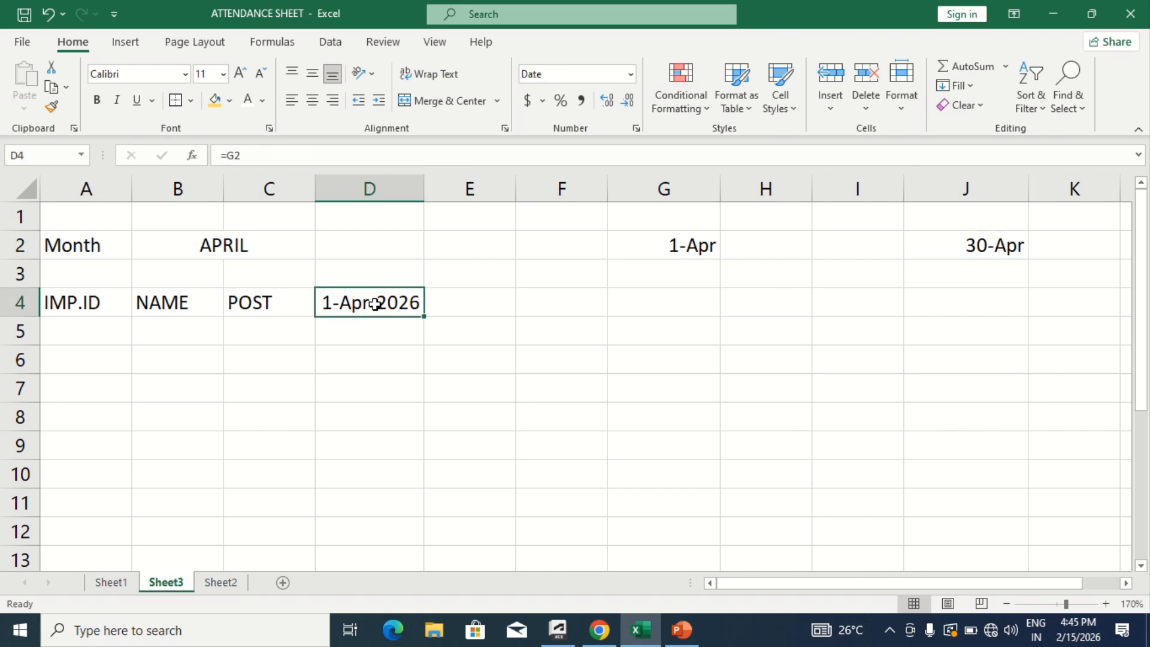
left_click(636, 127)
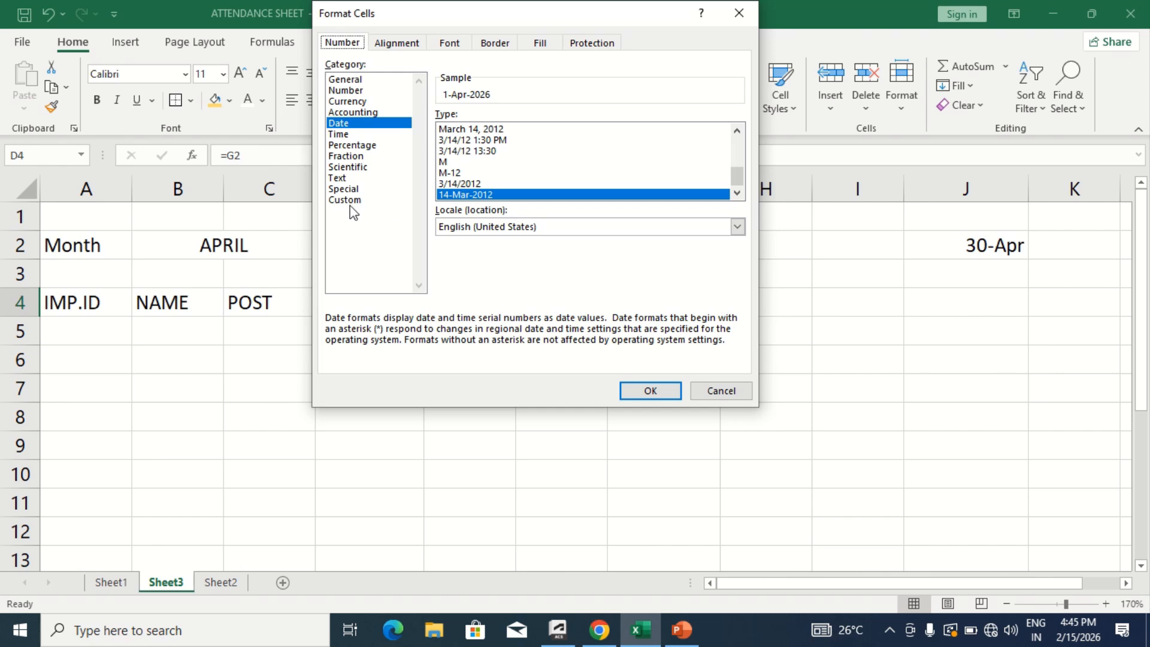
left_click(352, 200)
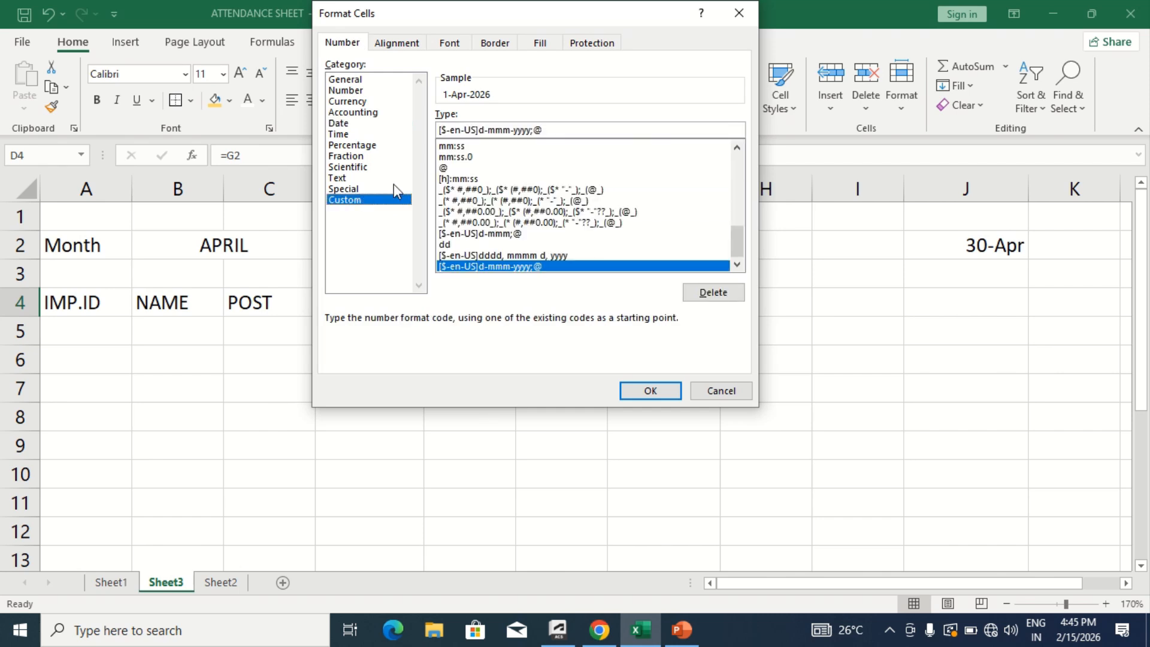
left_click(587, 125)
key("BackSpace")
key("BackSpace")
key("BackSpace")
key("BackSpace")
key("BackSpace")
key("BackSpace")
key("BackSpace")
key("BackSpace")
key("BackSpace")
key("BackSpace")
key("BackSpace")
key("BackSpace")
key("BackSpace")
key("BackSpace")
key("BackSpace")
key("BackSpace")
key("BackSpace")
key("BackSpace")
key("BackSpace")
key("BackSpace")
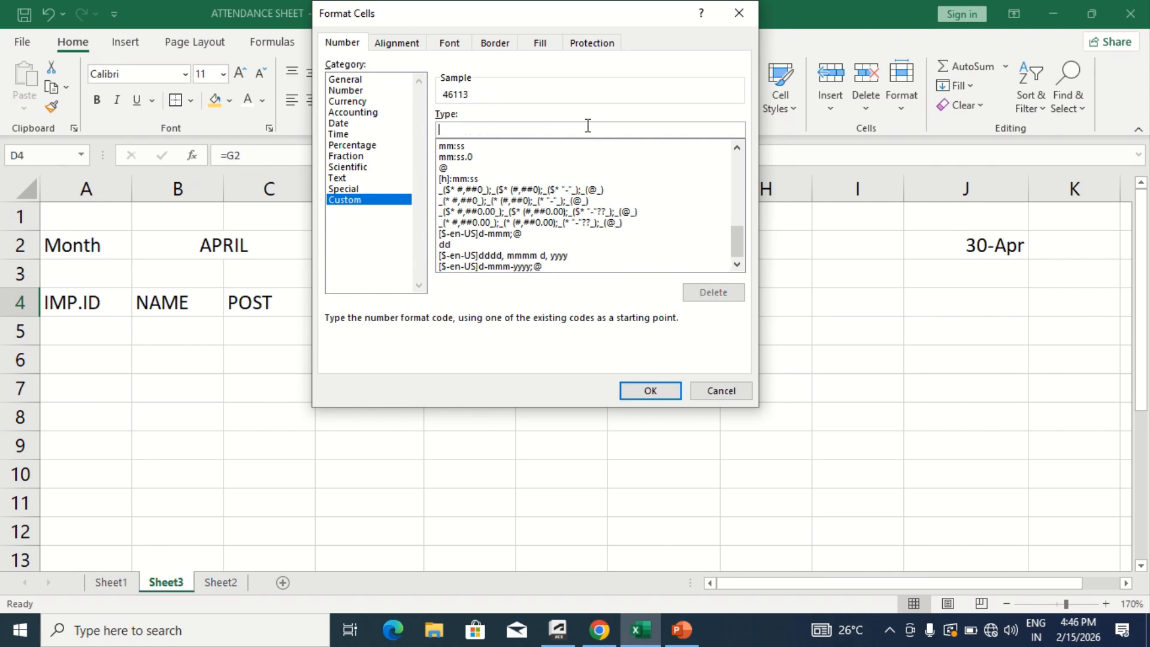
type("DD")
key("Return")
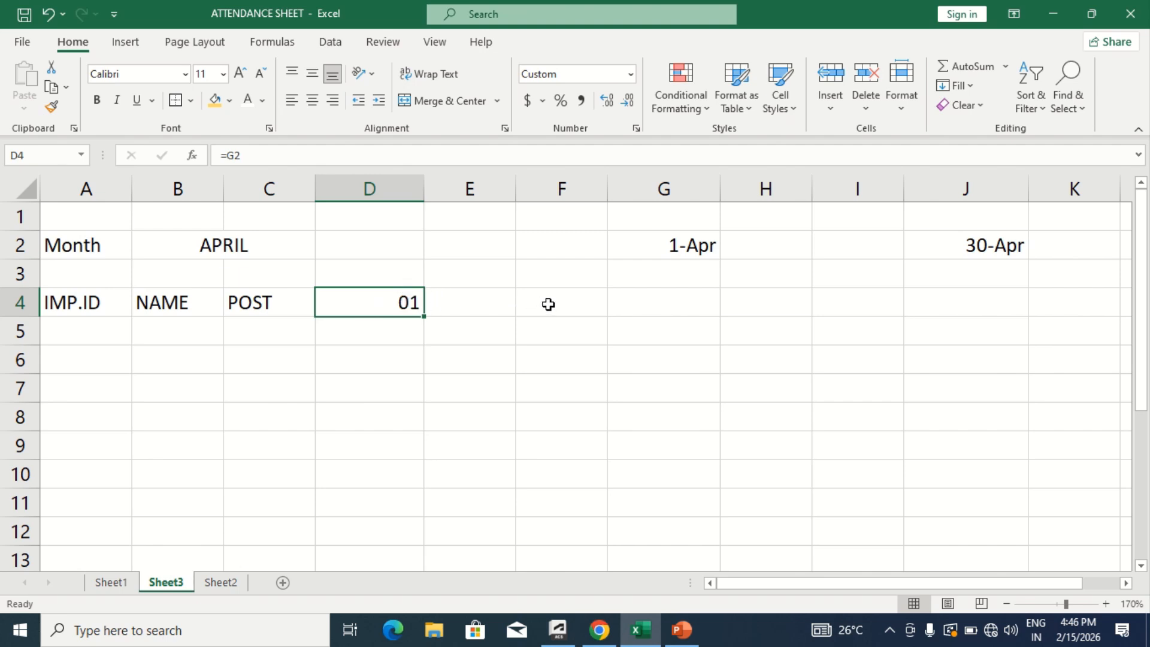
- Enter the formula =IF(D4<$J$2,D4+1,"") in cell E4 for the second day column
key("Right")
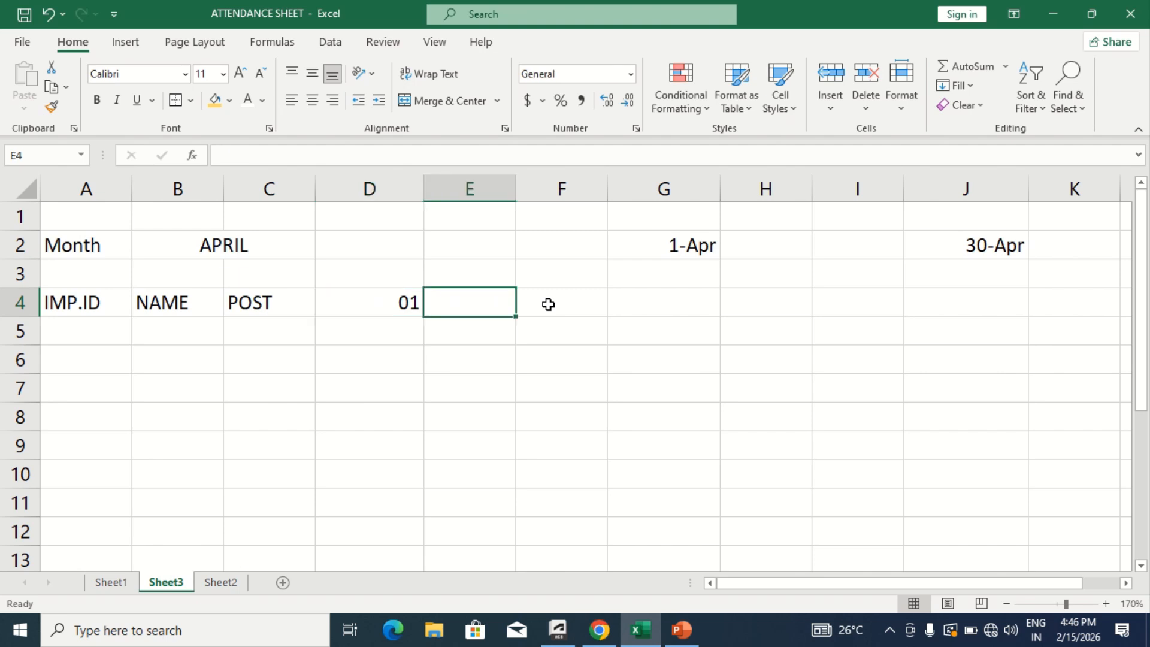
type("=I")
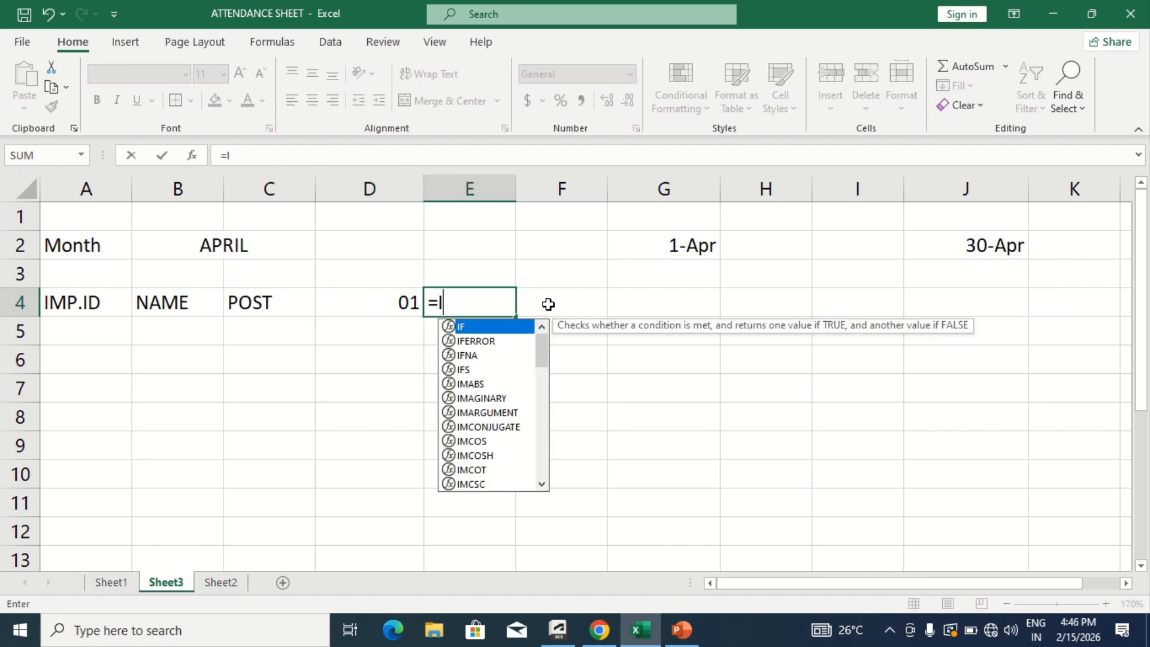
type("F(")
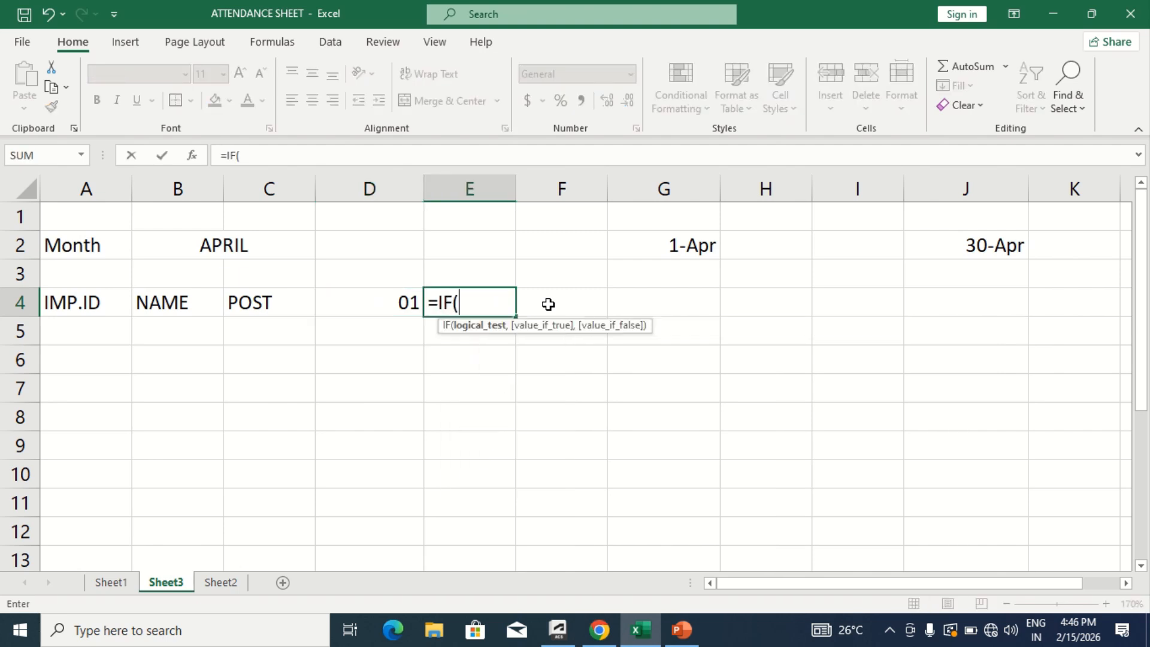
left_click(376, 294)
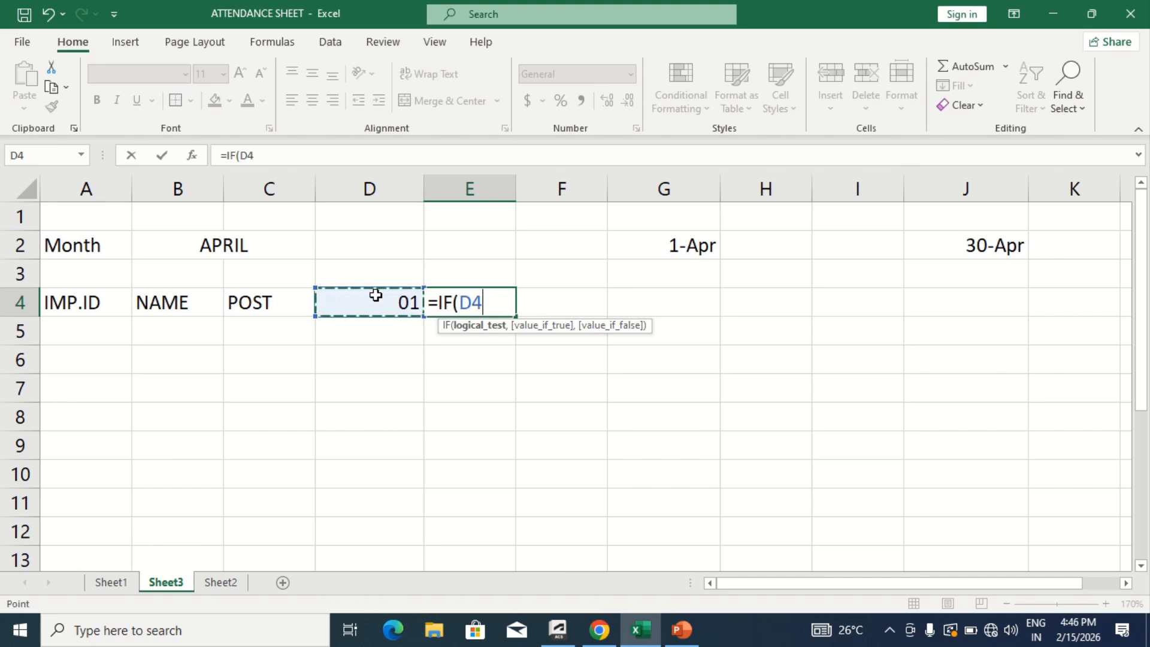
type("<")
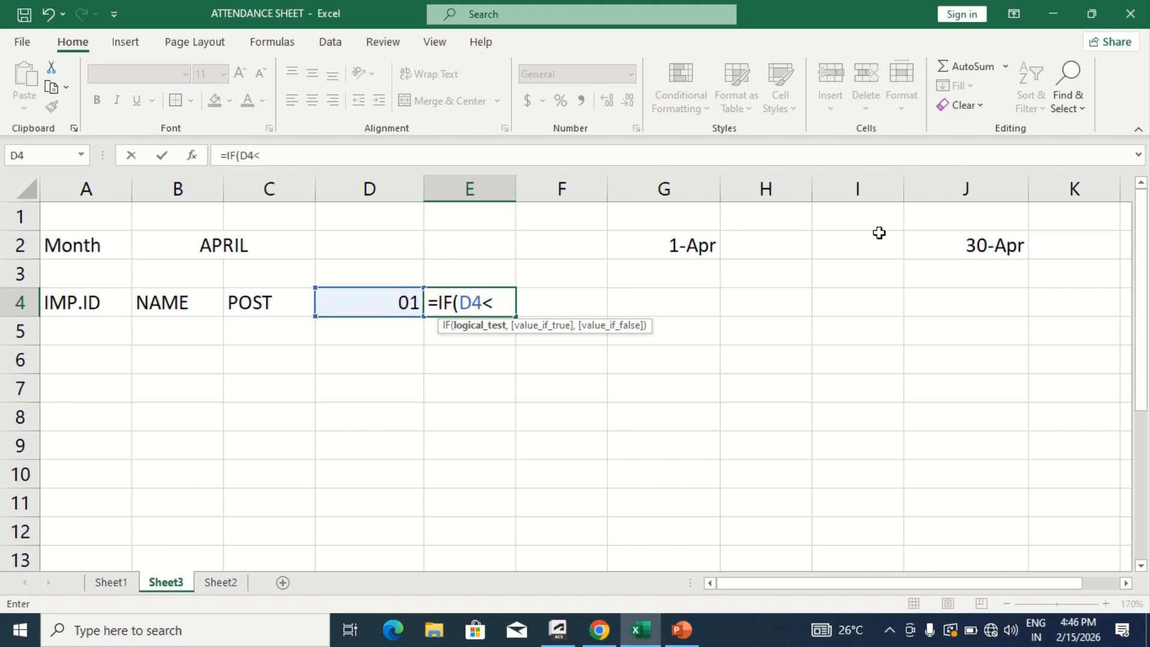
left_click(956, 247)
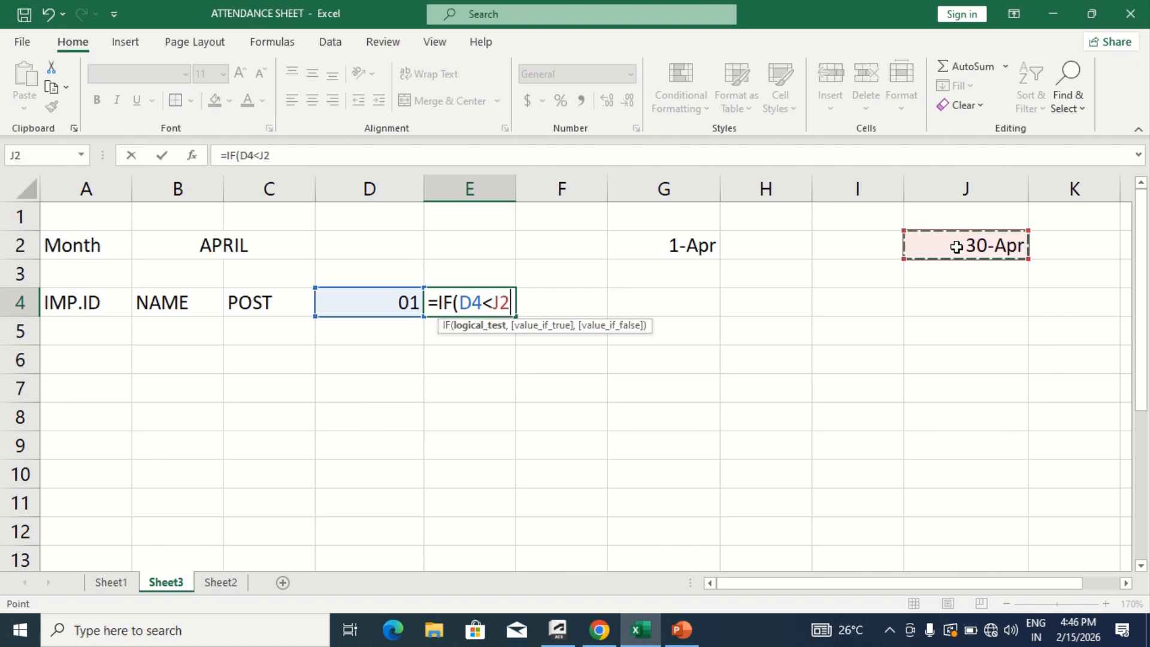
key("F4")
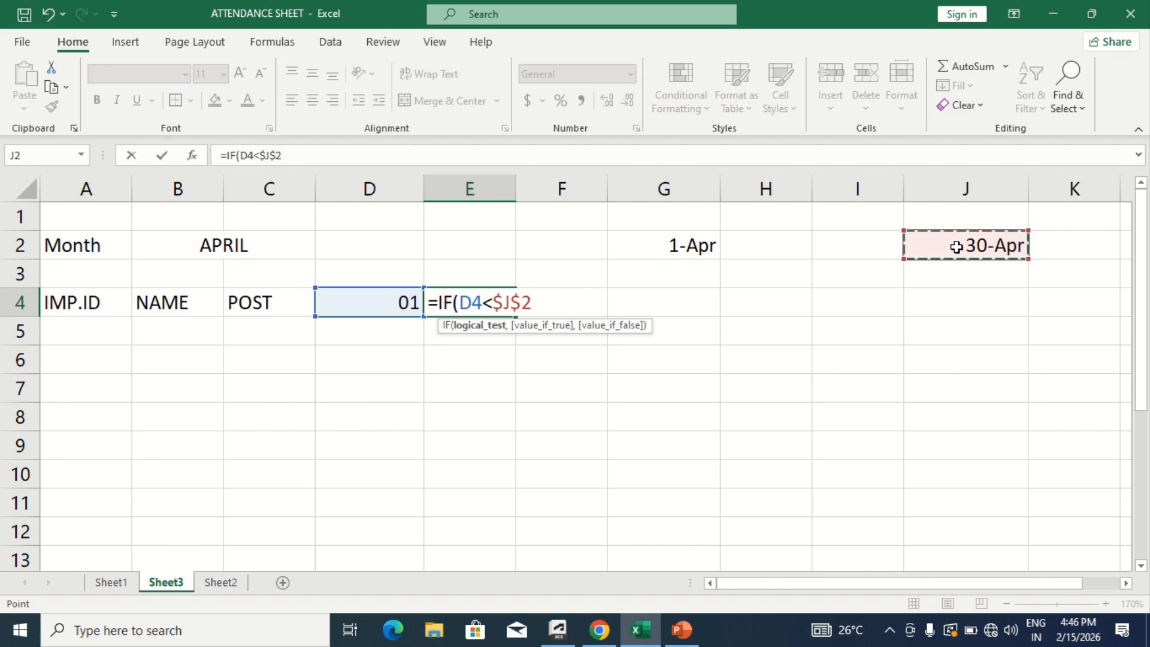
type(",")
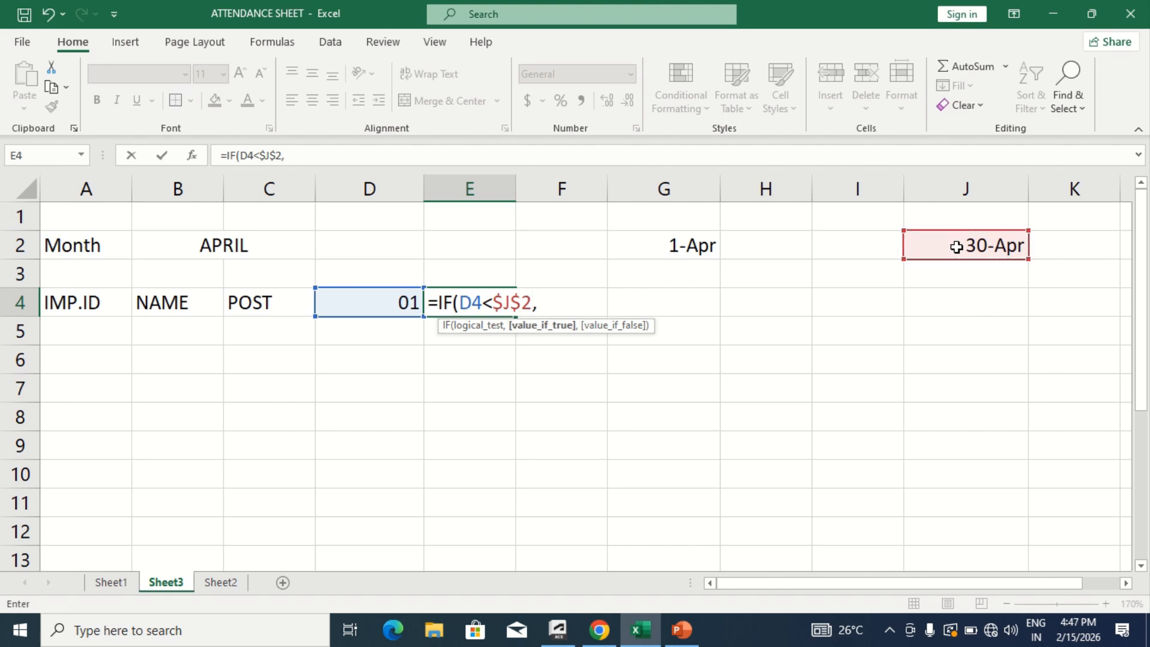
left_click(389, 302)
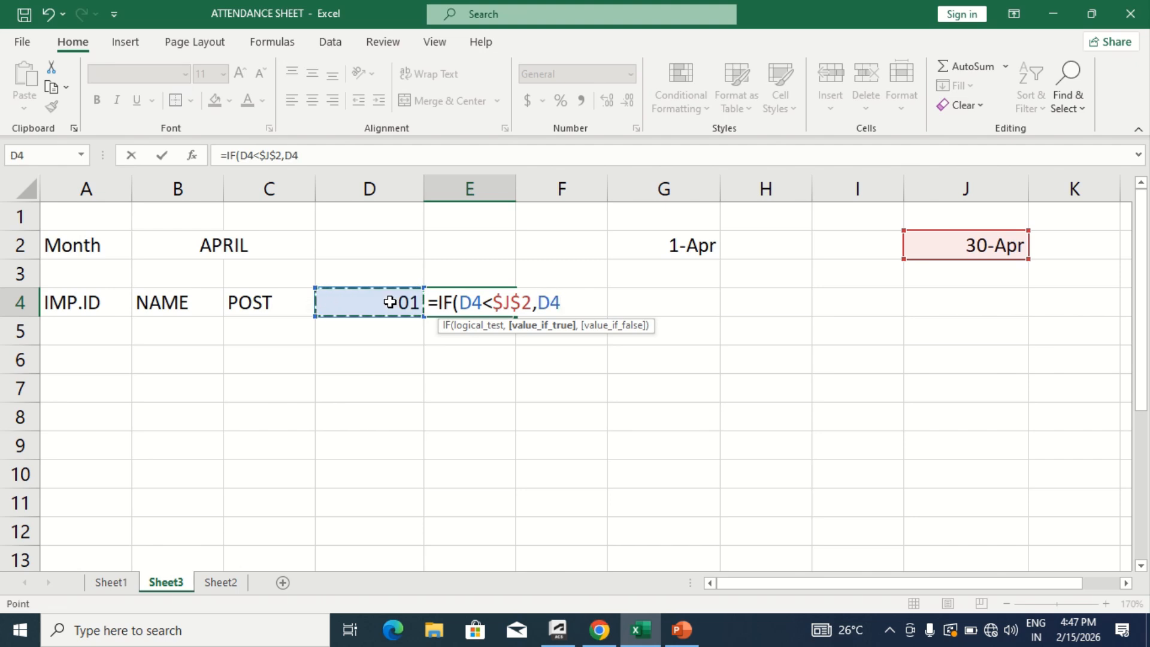
type("+1")
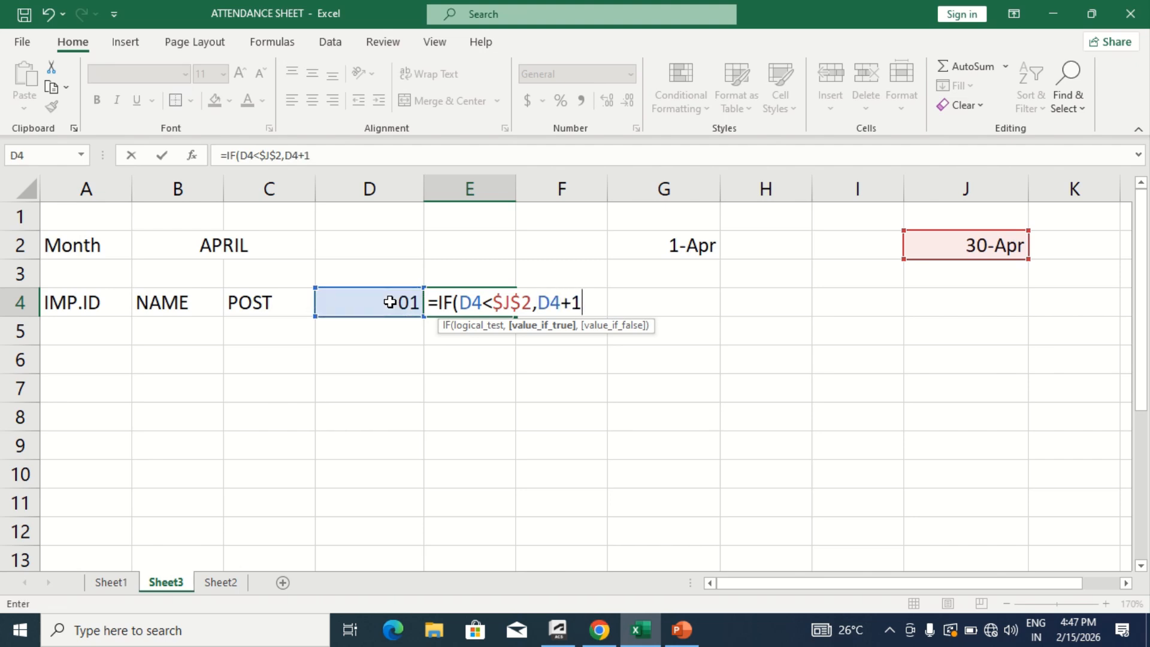
type(",")
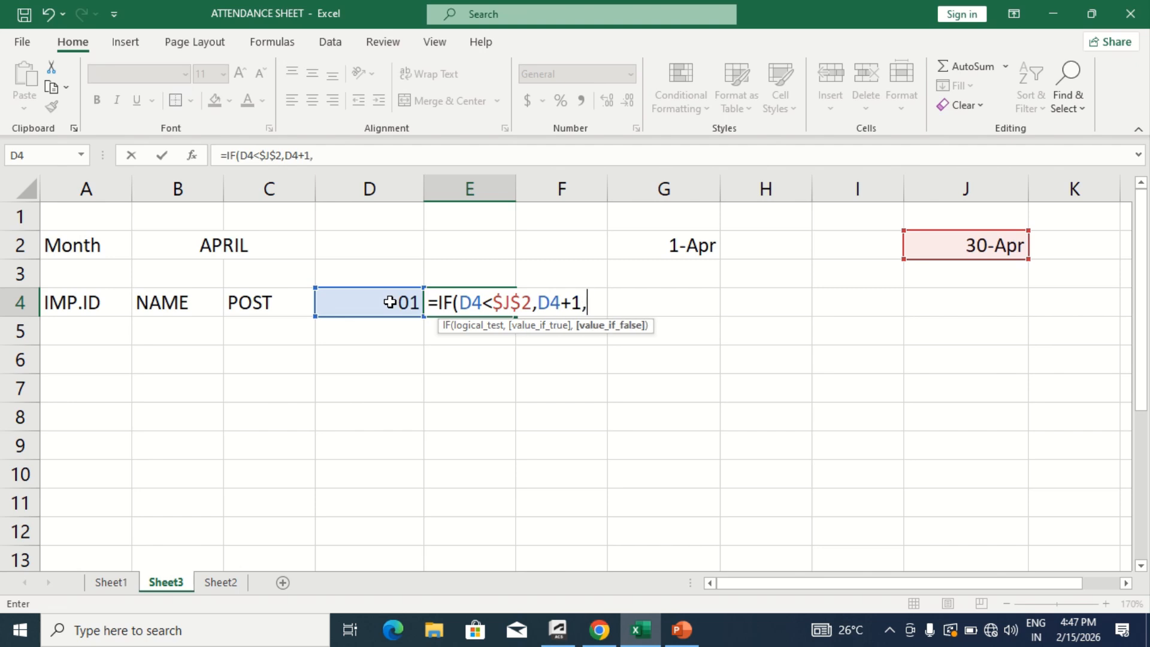
type("\"\"")
key("Return")
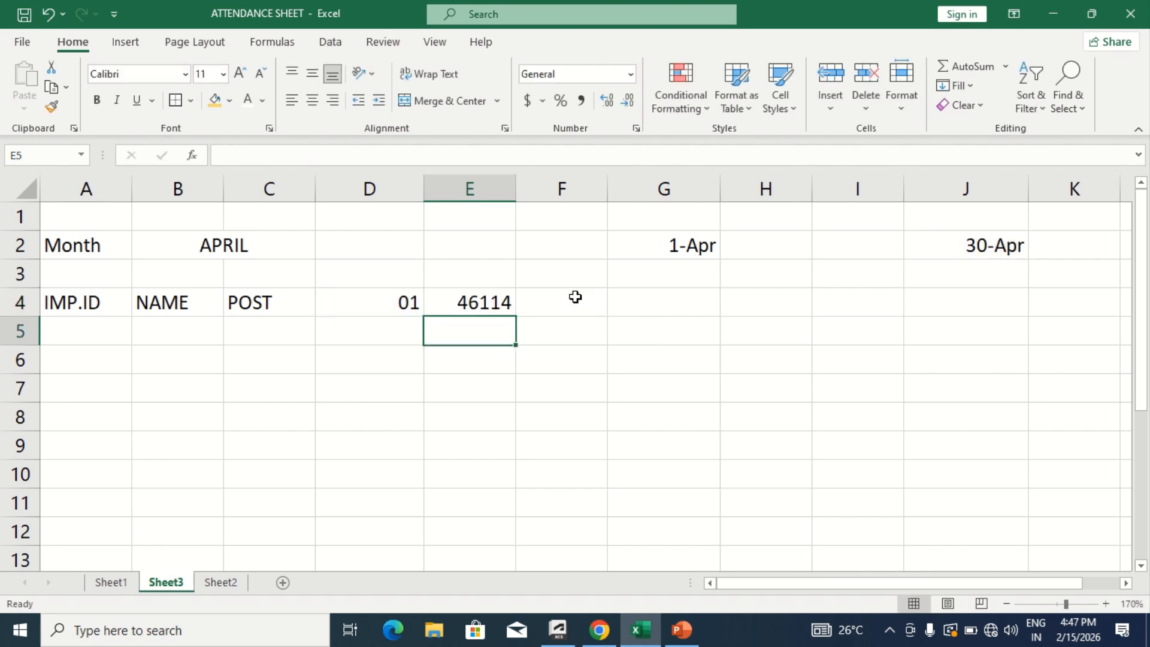
- Set a custom number format of DD on cell E4 to display only the day number
left_click(468, 302)
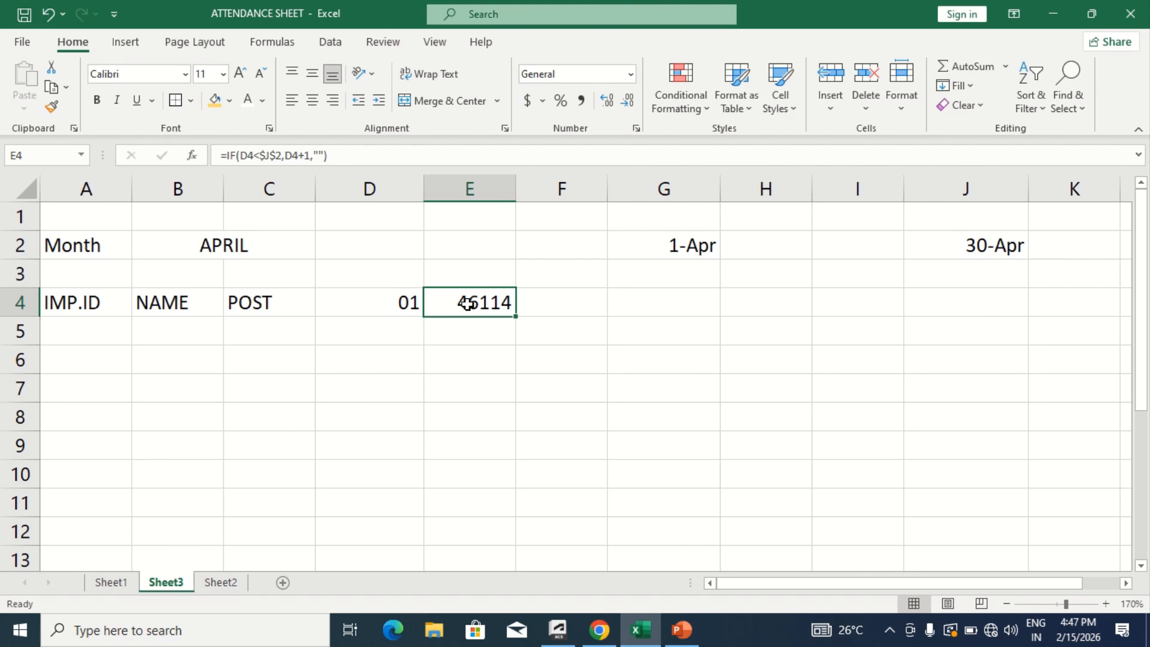
left_click(634, 128)
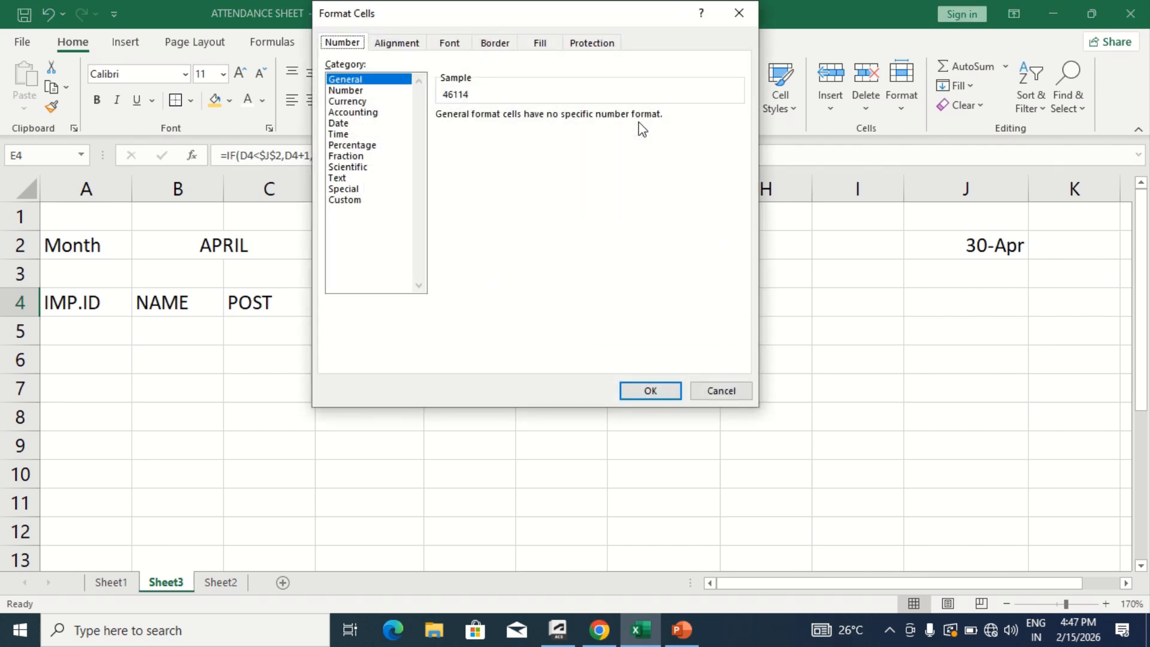
left_click(351, 201)
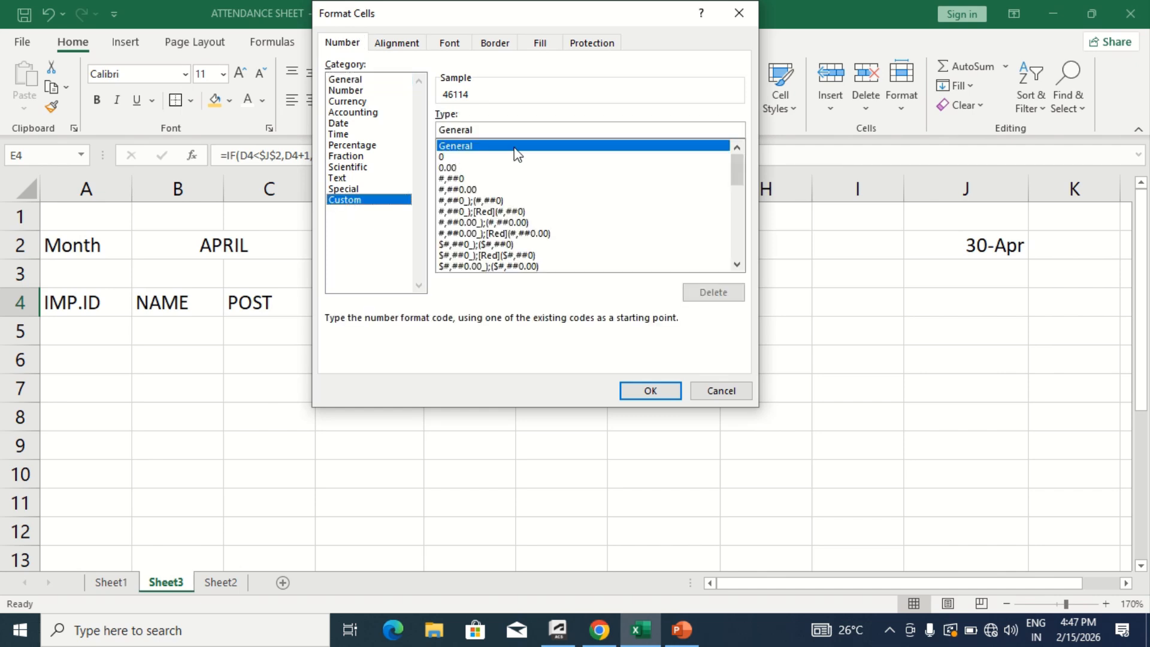
left_click(509, 128)
key("BackSpace")
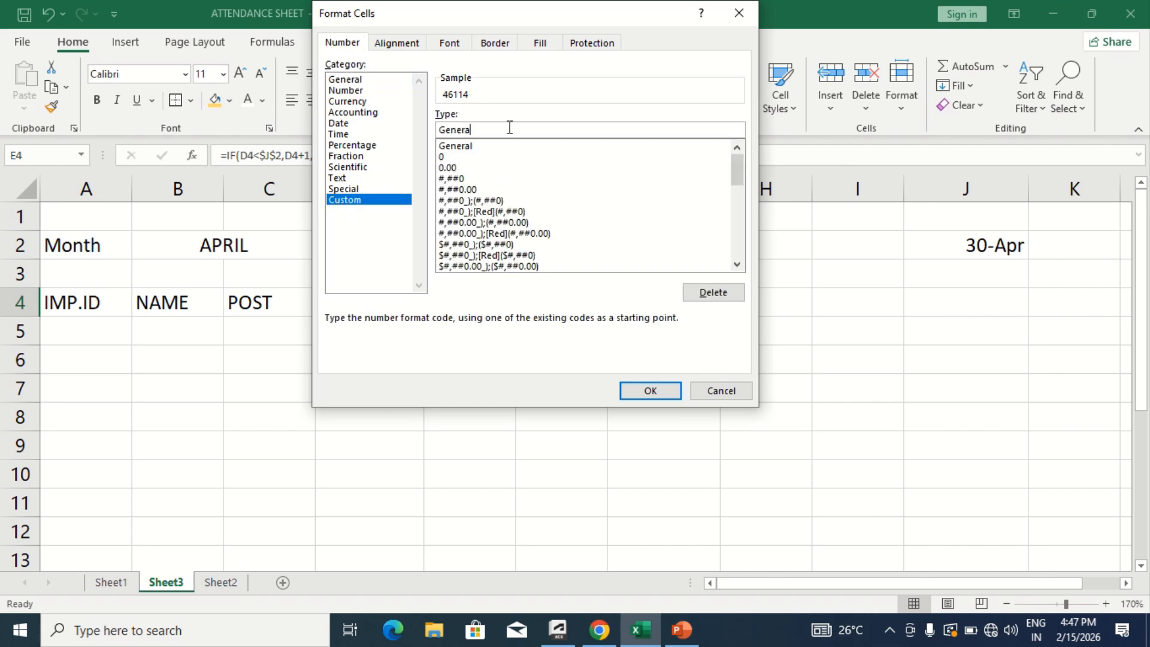
key("BackSpace")
key("BackSpace")
key("BackSpace")
key("BackSpace")
key("BackSpace")
key("BackSpace")
type("DD")
key("Return")
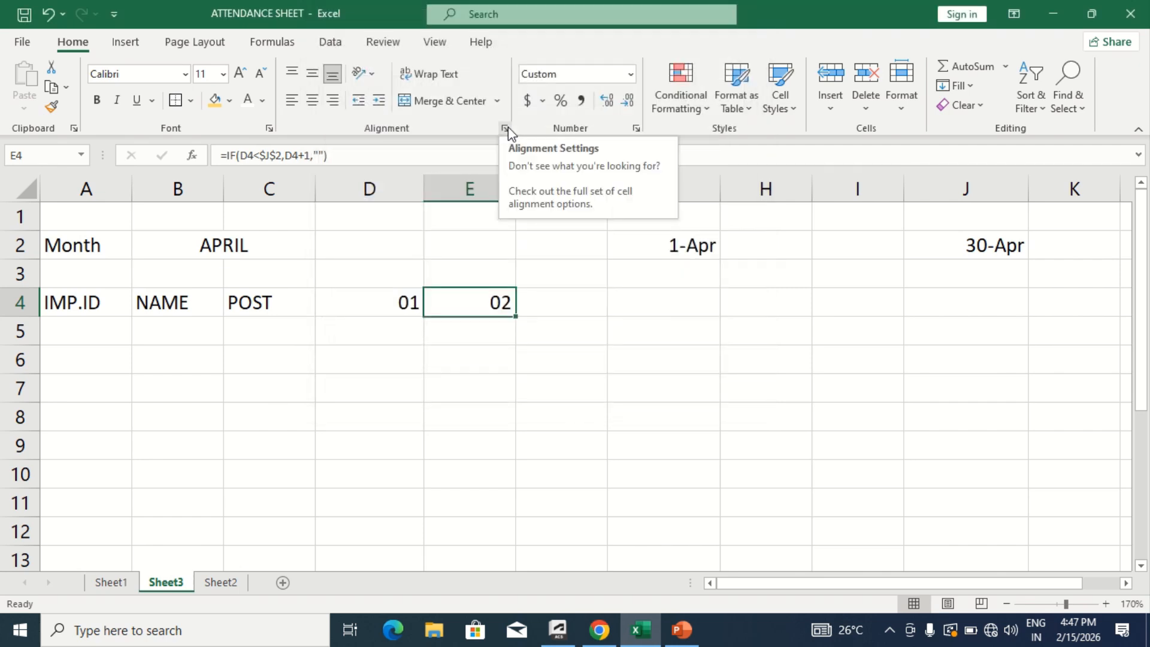
- Fill the E4 day formula across row 4 through cell AH4
left_click_drag(515, 315, 1138, 305)
left_click(940, 310)
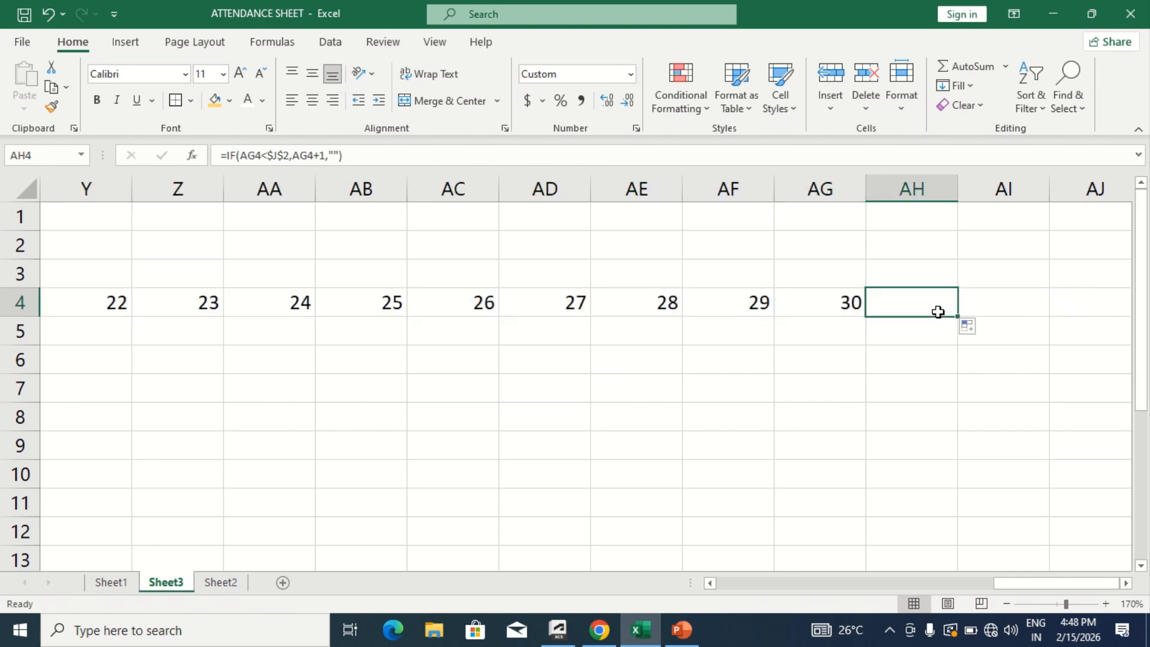
left_click(858, 313)
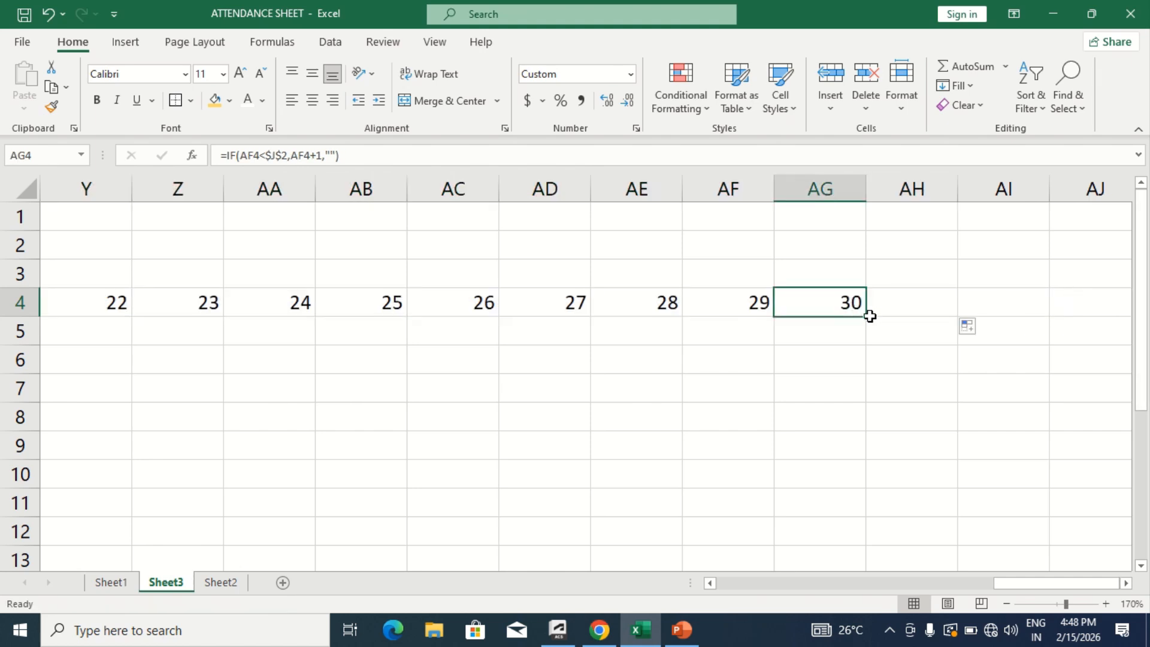
mouse_move(868, 313)
left_mouse_down()
mouse_move(947, 311)
mouse_move(849, 337)
left_mouse_up()
left_click(849, 339)
- Choose MAY as the month in B2 and check the day columns through the end of the month
scroll(849, 339, "left", 10)
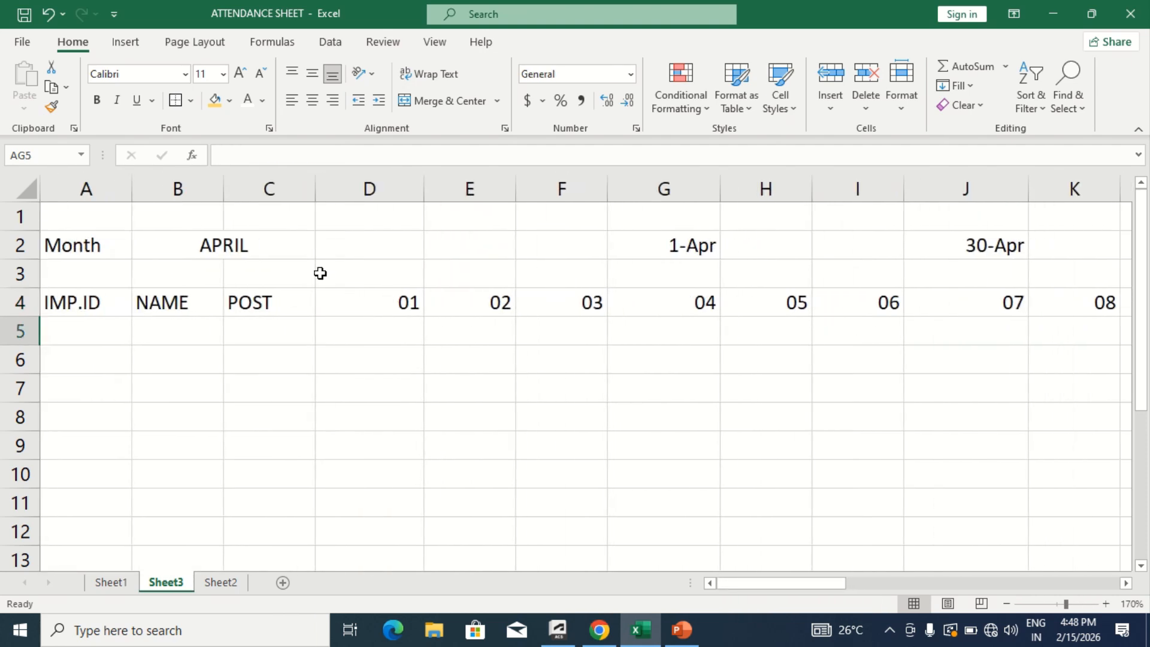
left_click(277, 235)
left_click(323, 250)
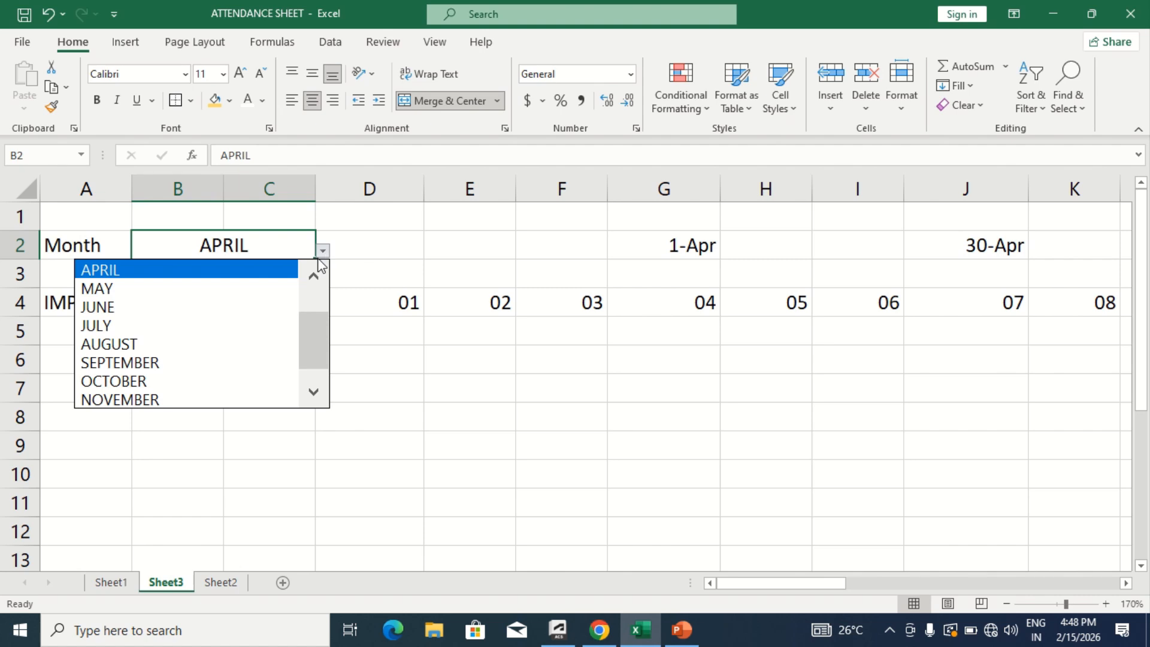
left_click(264, 288)
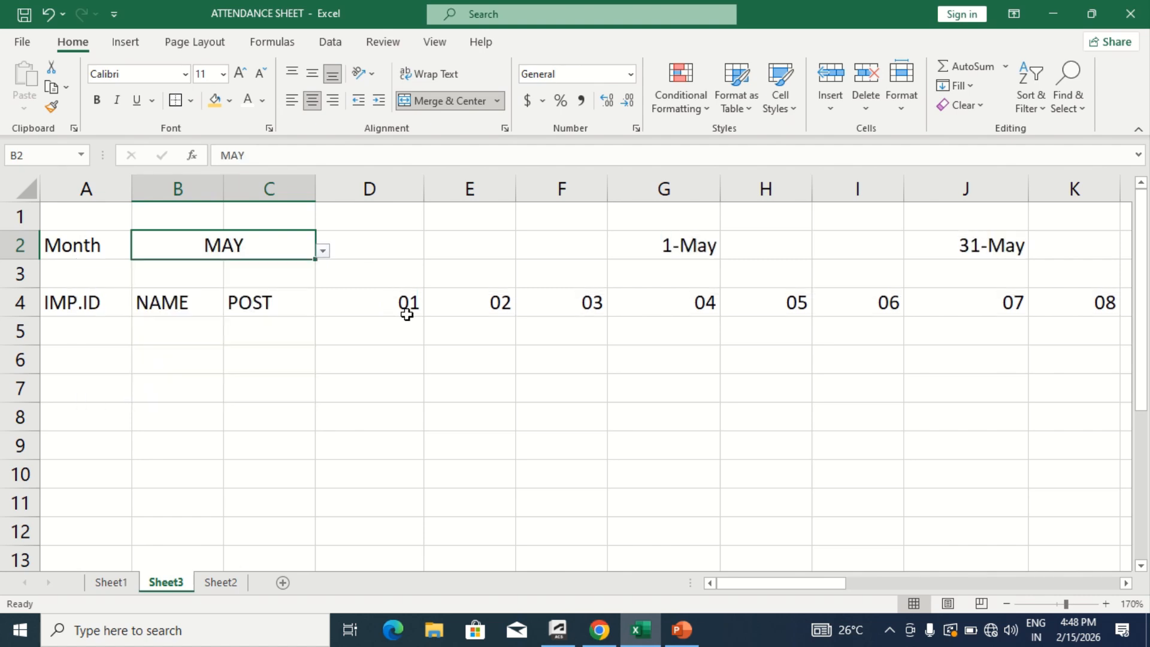
scroll(406, 313, "right", 4)
scroll(407, 314, "right", 5)
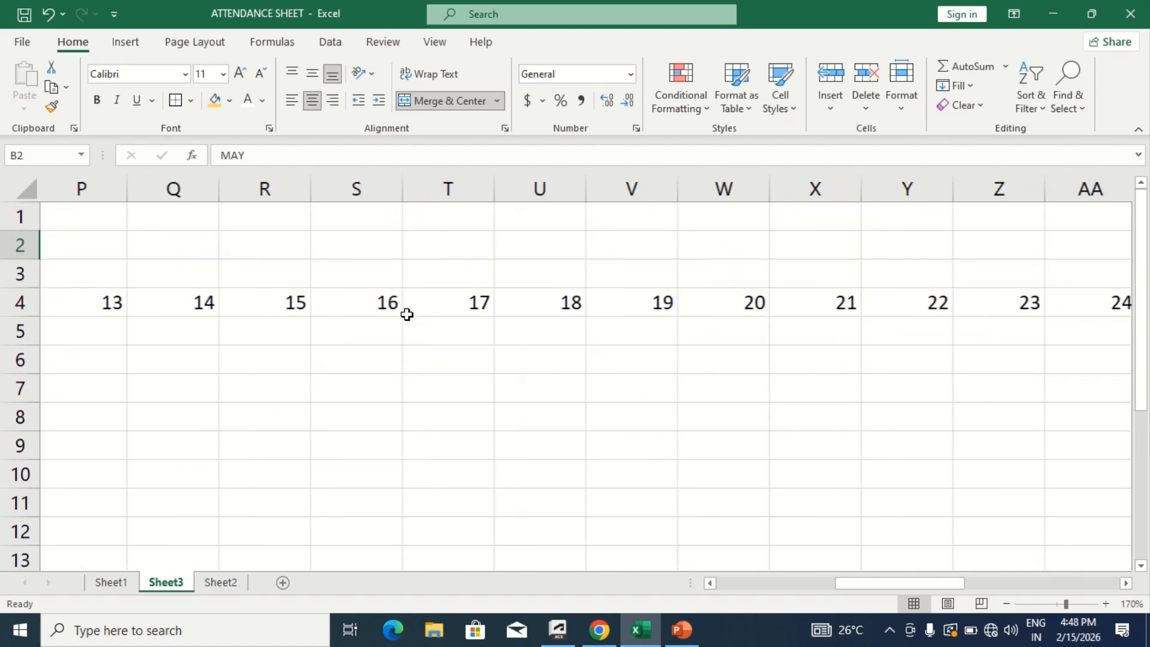
scroll(407, 314, "right", 5)
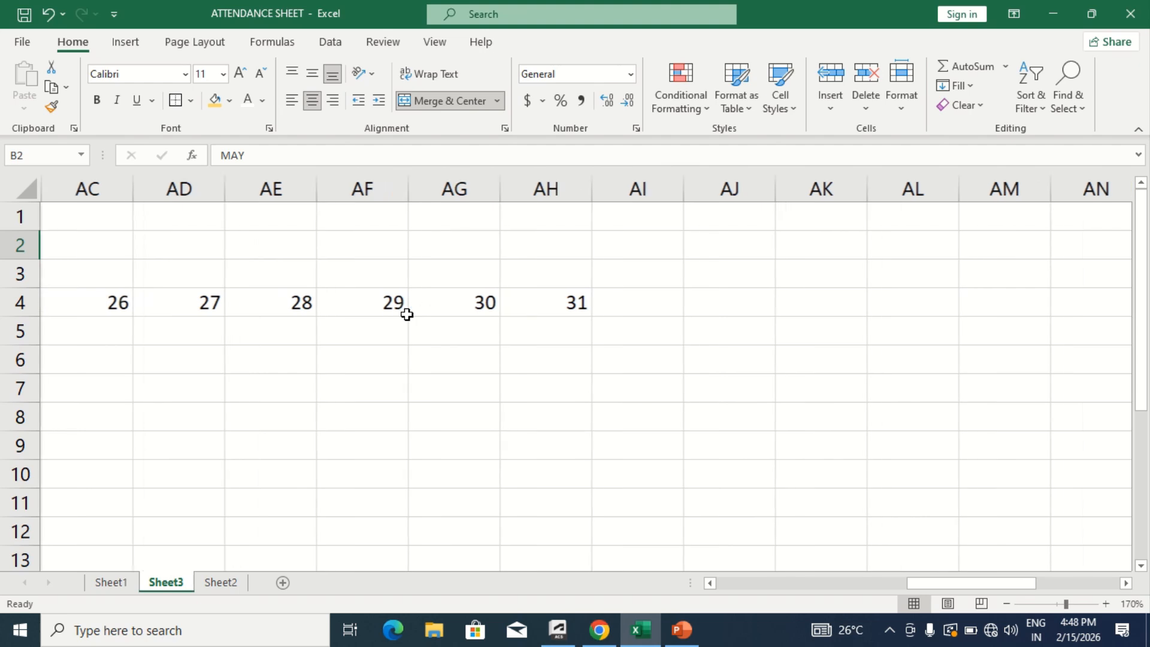
scroll(406, 315, "left", 7)
scroll(407, 315, "left", 7)
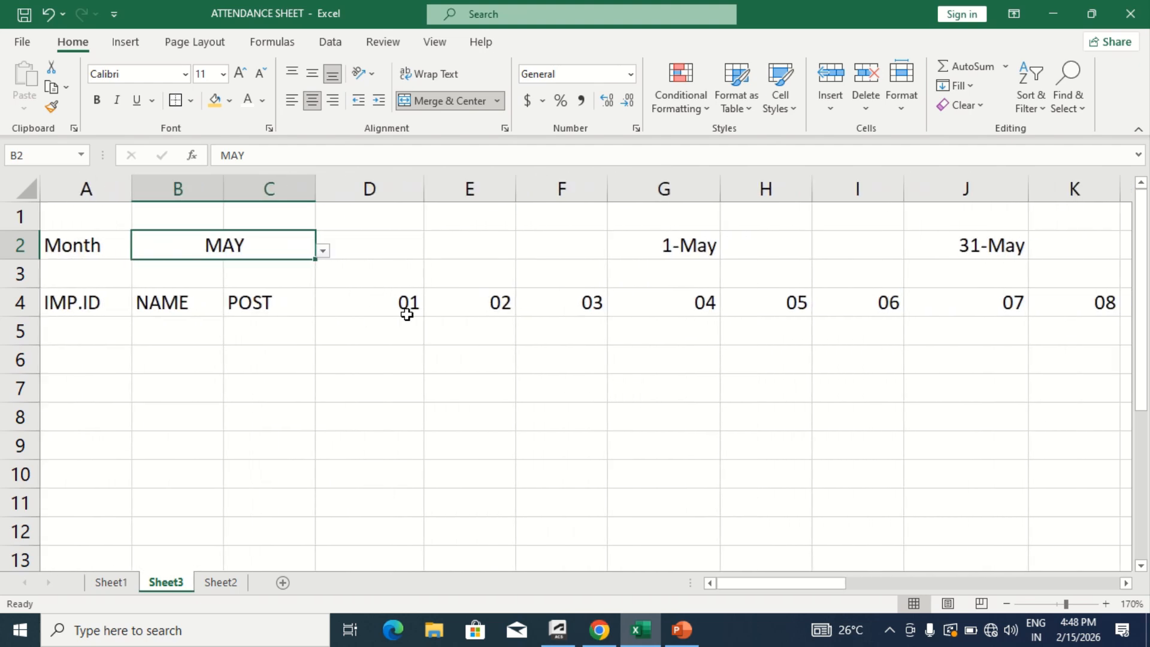
- Switch the month in B2 to AUGUST to test the start and end dates
left_click(400, 313)
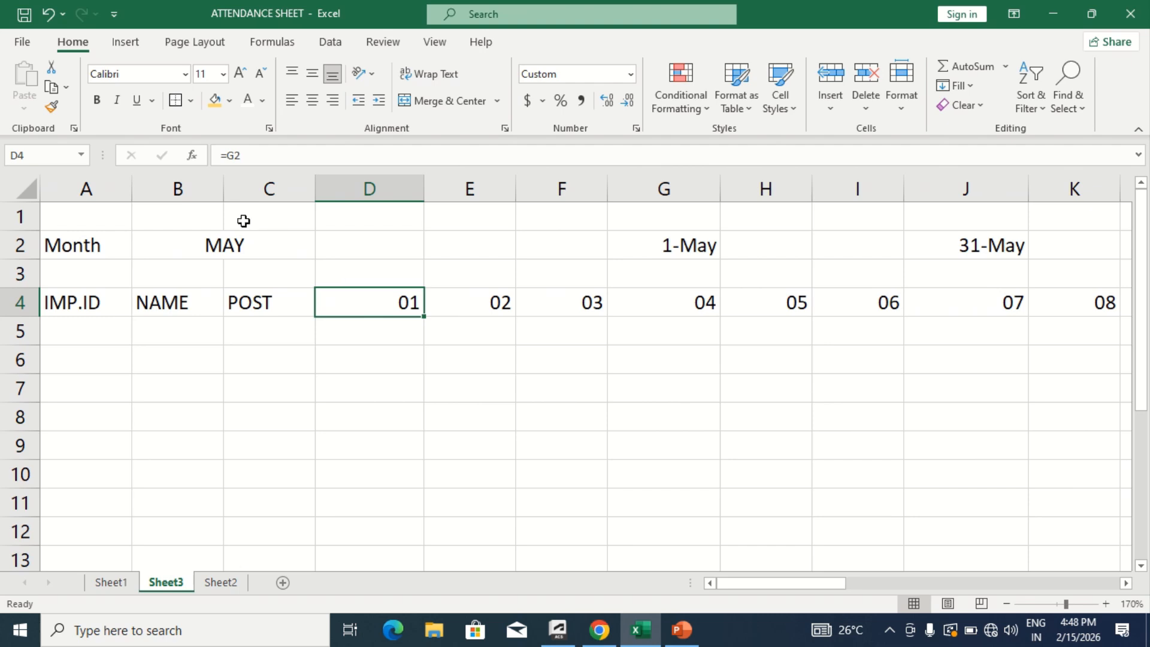
left_click(226, 245)
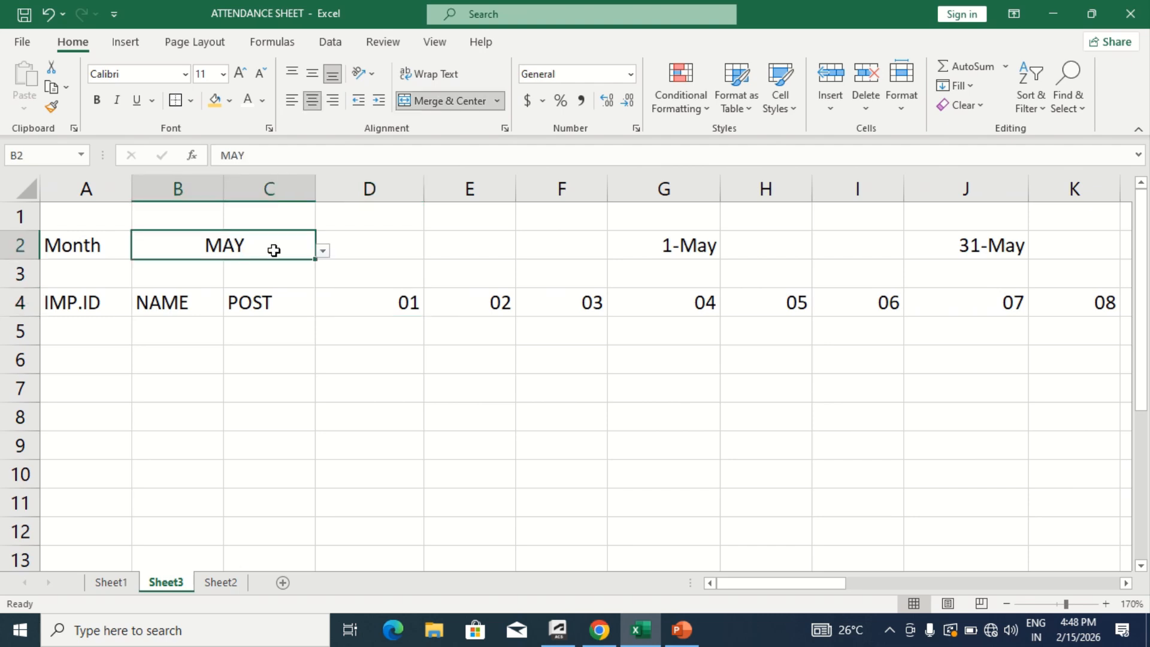
left_click(327, 255)
left_click(228, 321)
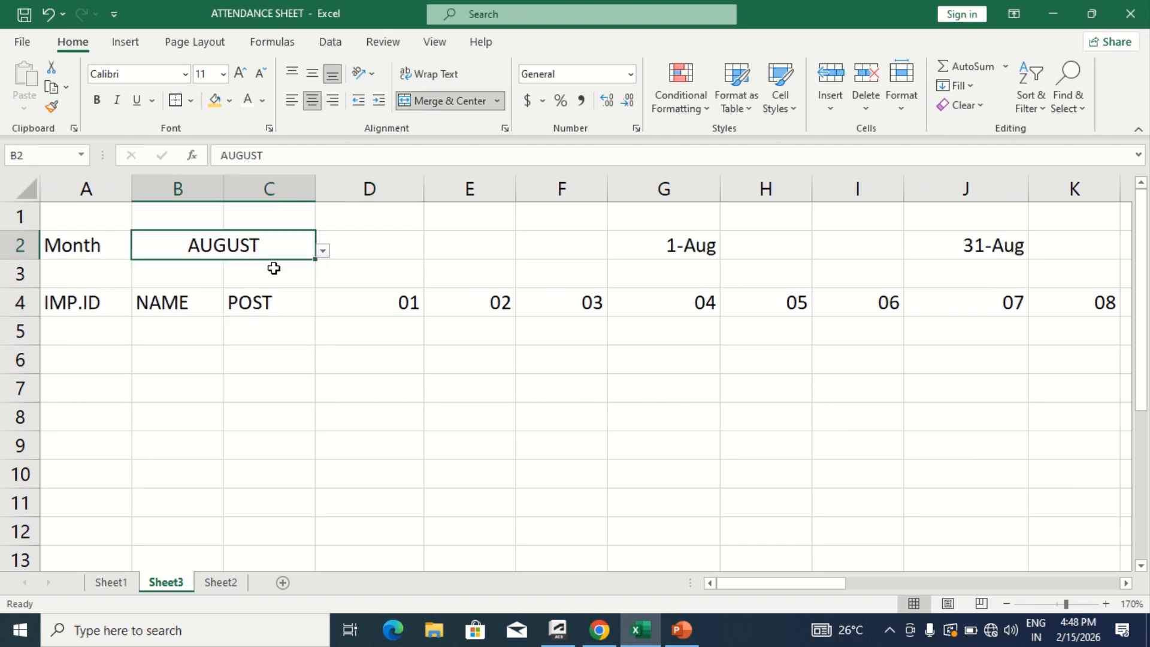
- Set the month in B2 to JUNE
left_click(323, 251)
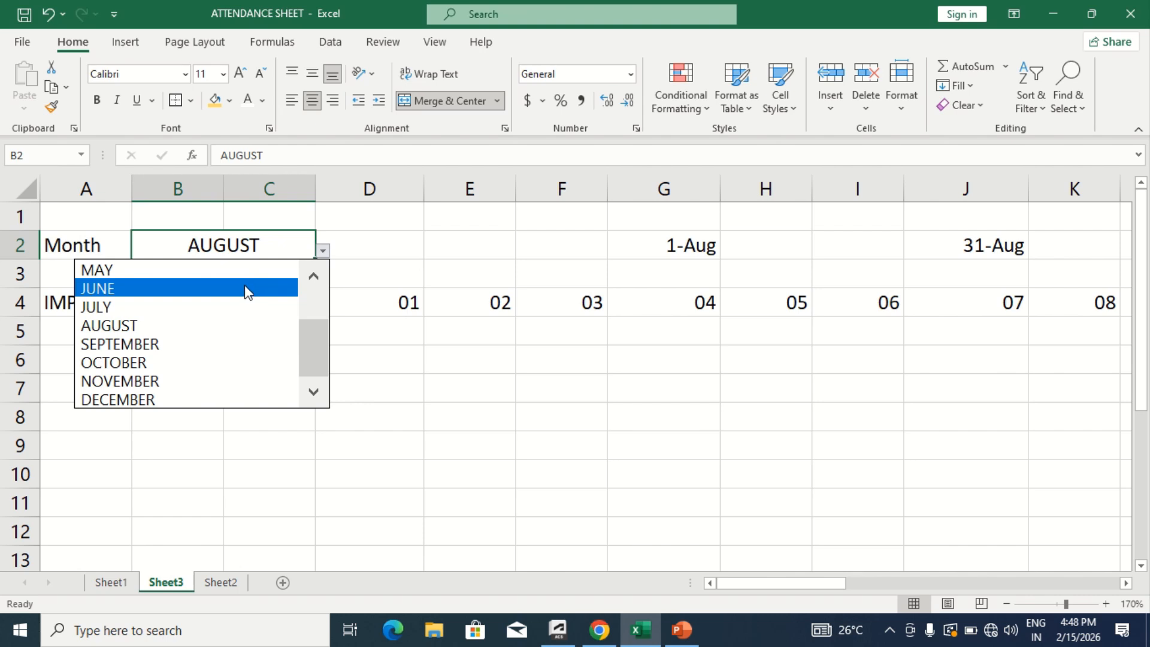
left_click(245, 289)
left_click(245, 285)
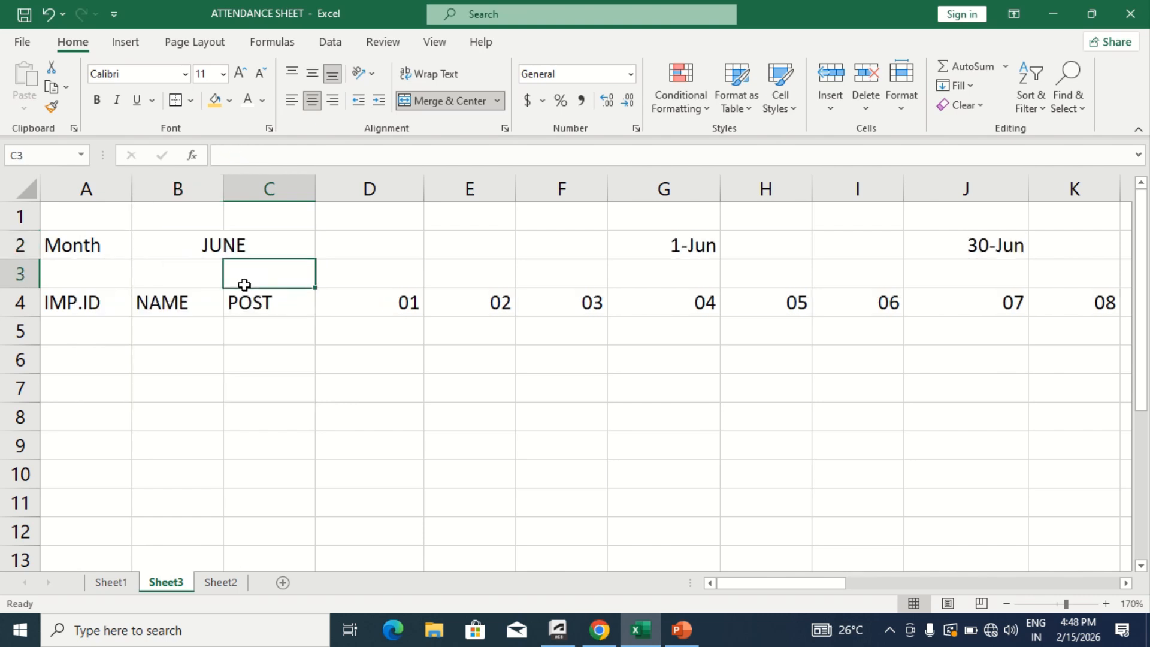
left_click(388, 327)
- Enter the weekday formula =TEXT(D4,"DDD") in cell D3
left_click(389, 271)
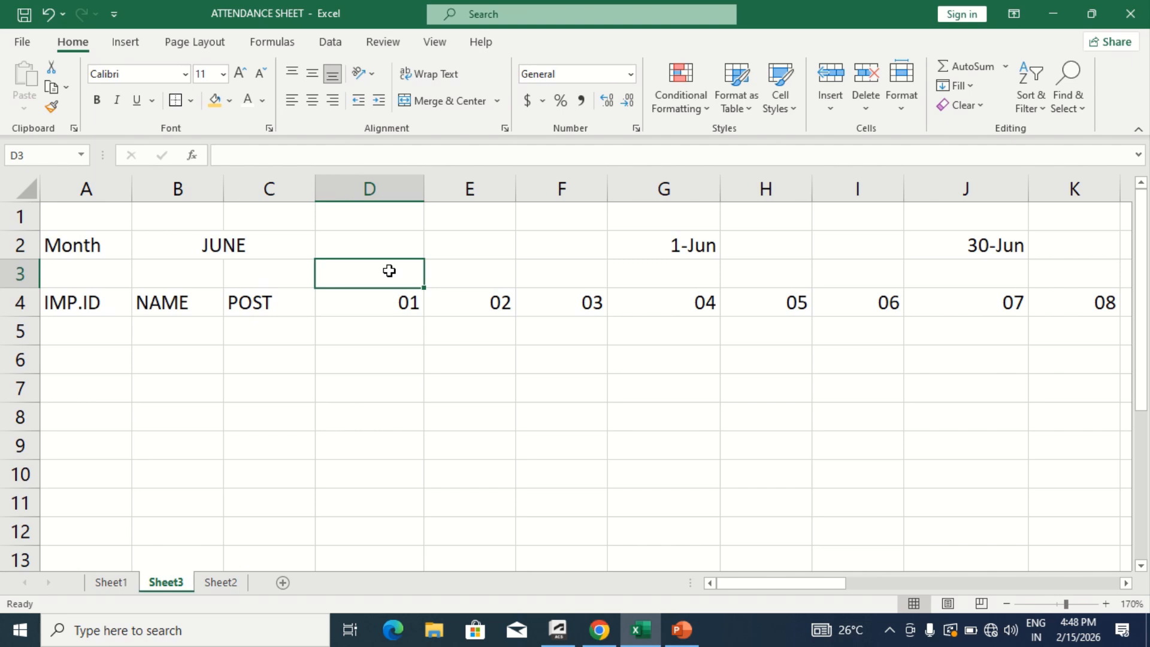
type("=")
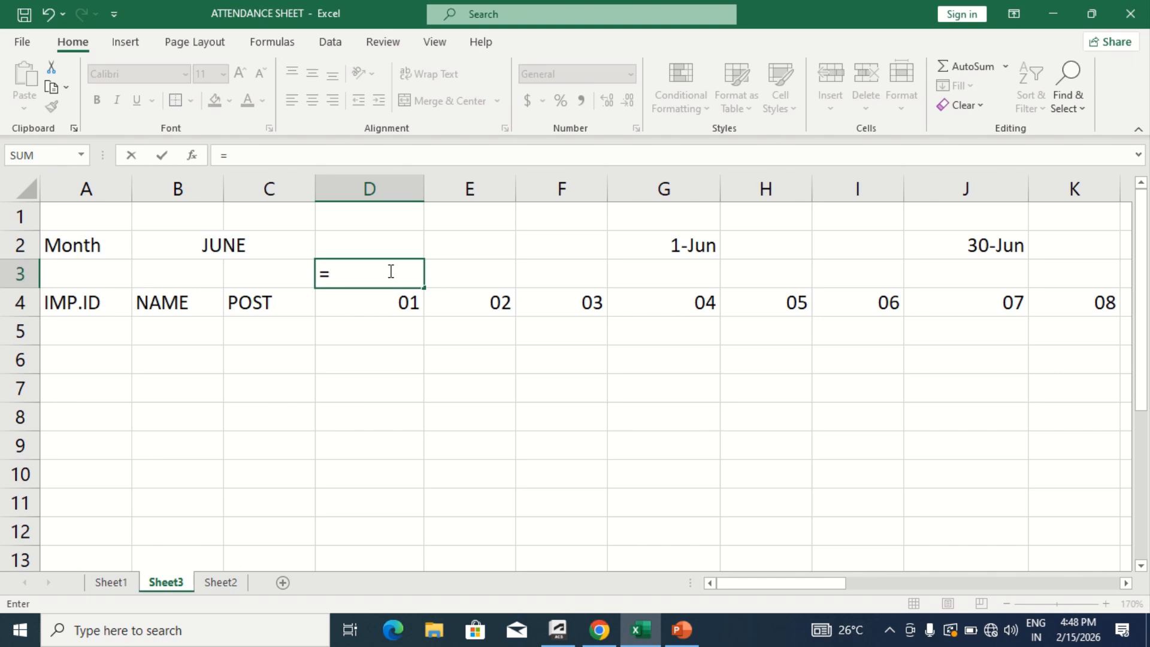
type("TEXT(")
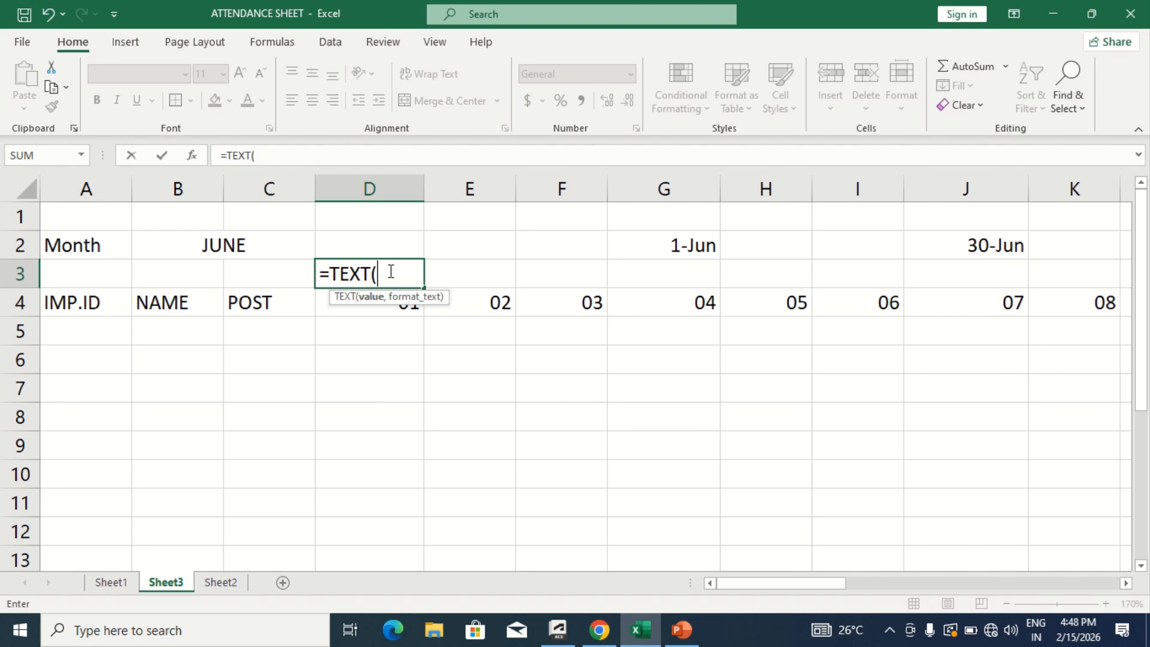
left_click(336, 303)
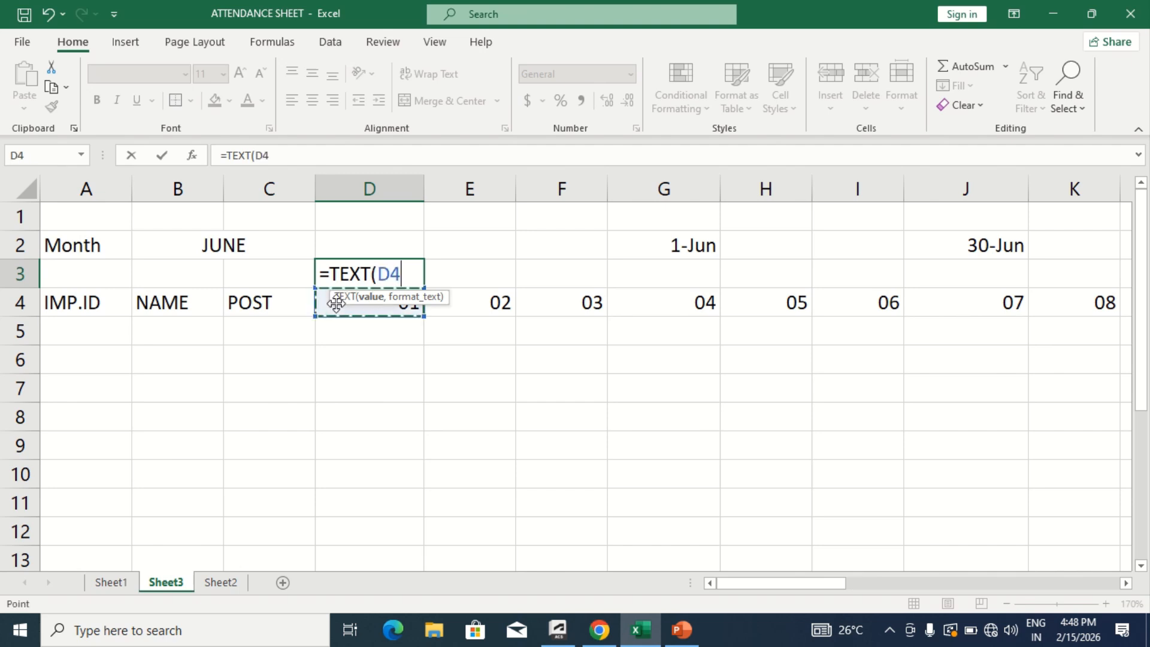
type(",")
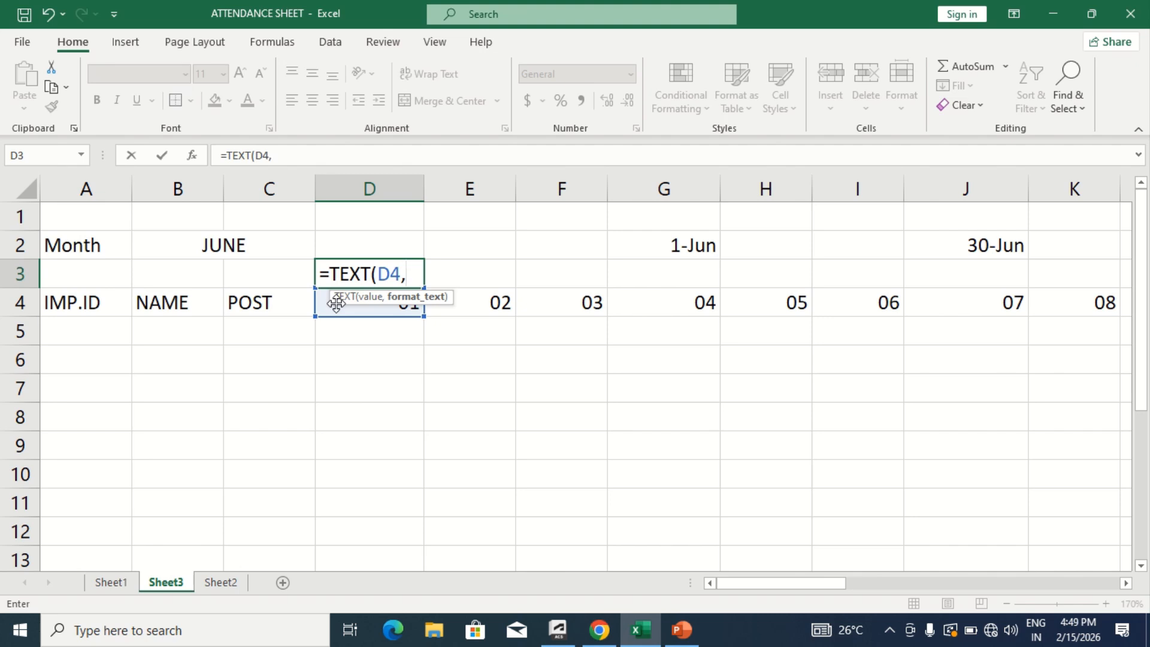
type("\"DDD")
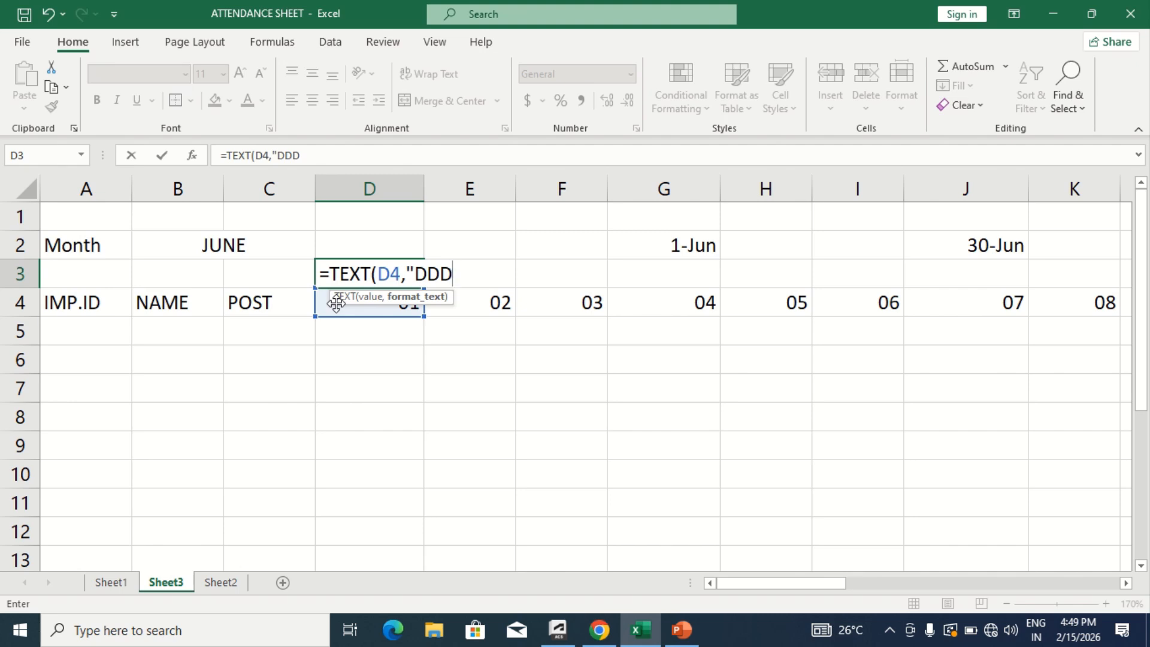
type("\")")
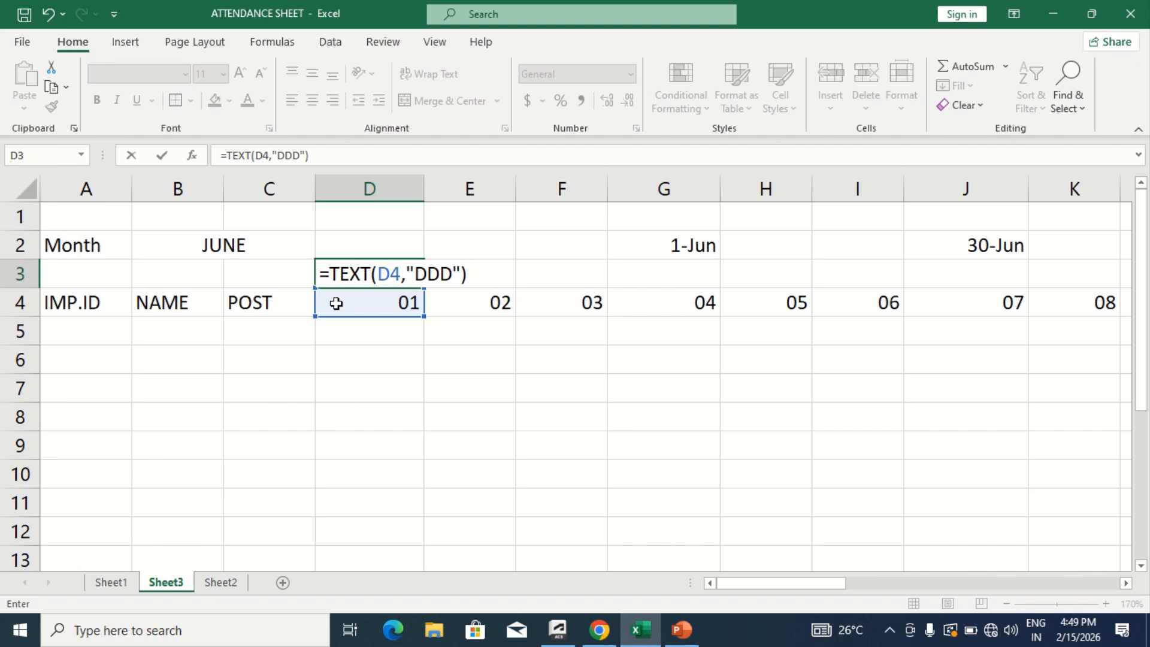
key("Return")
type("\\")
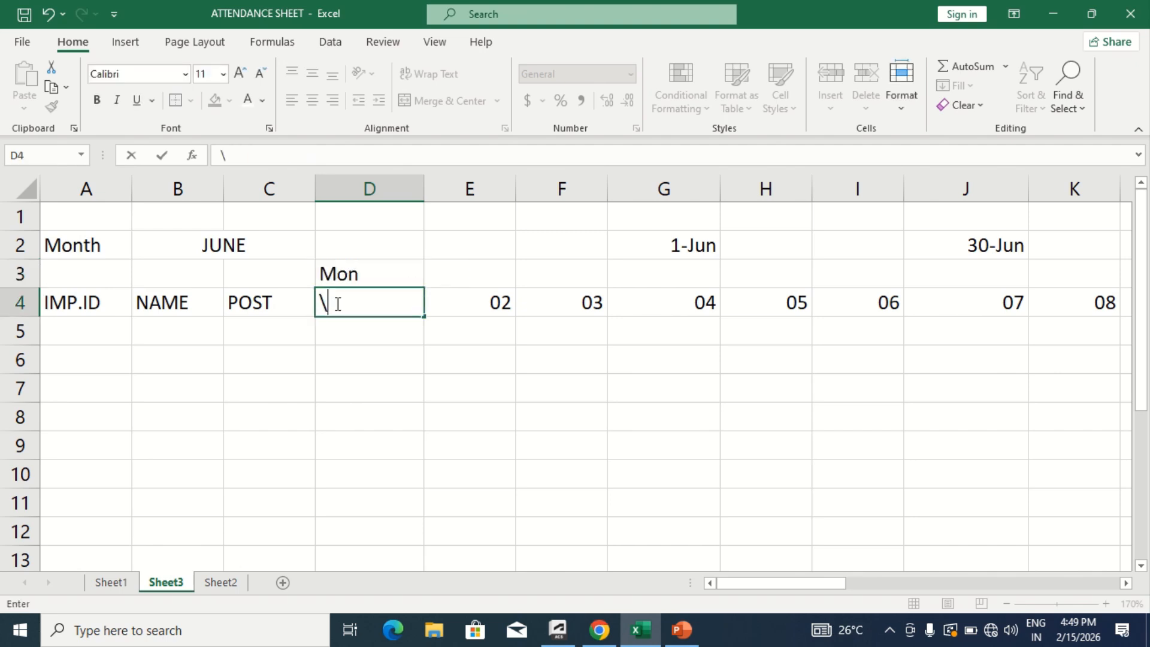
key("Escape")
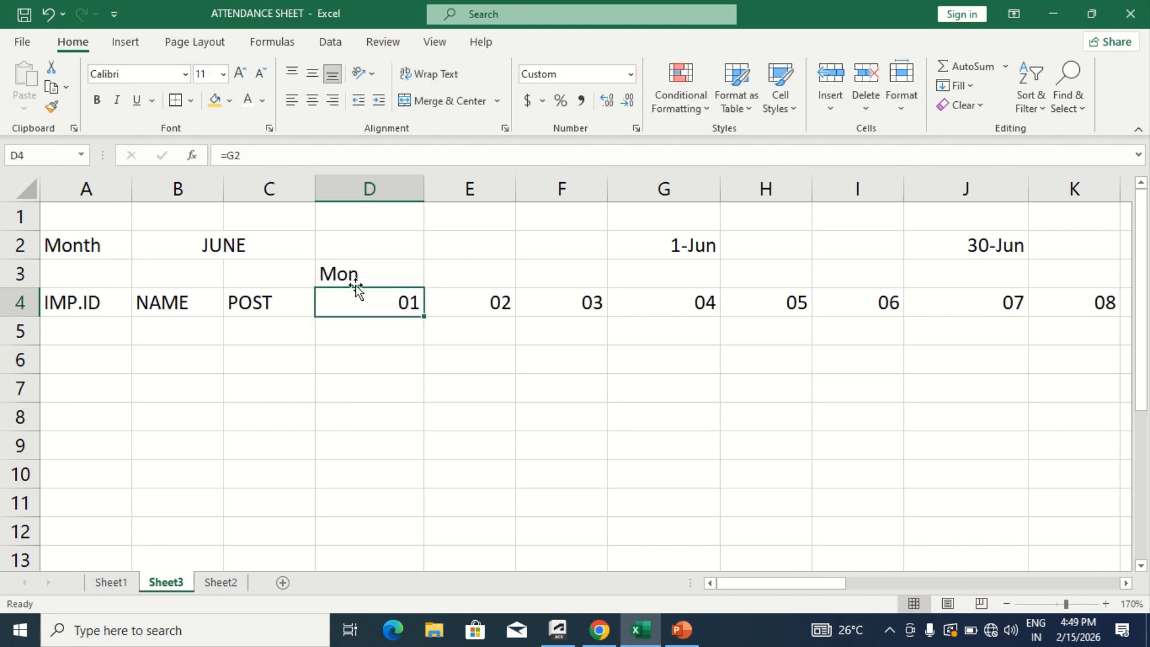
- Fill the D3 weekday formula across row 3 through cell AH3 and check the weekdays against the day numbers
left_click(379, 263)
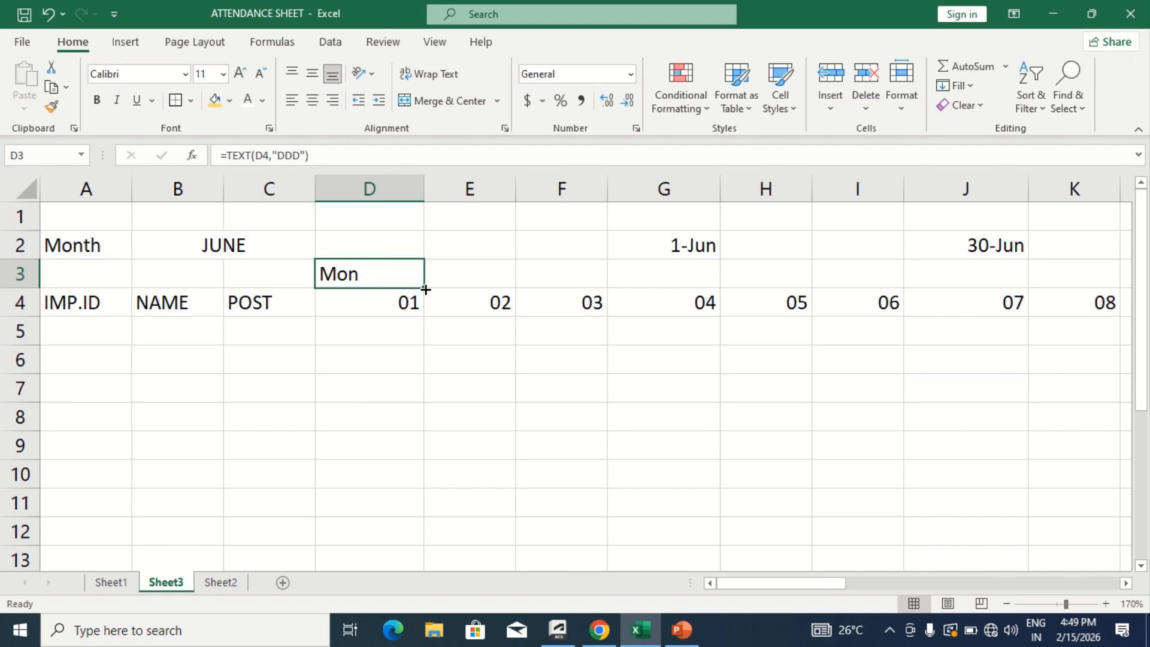
left_click_drag(425, 289, 930, 268)
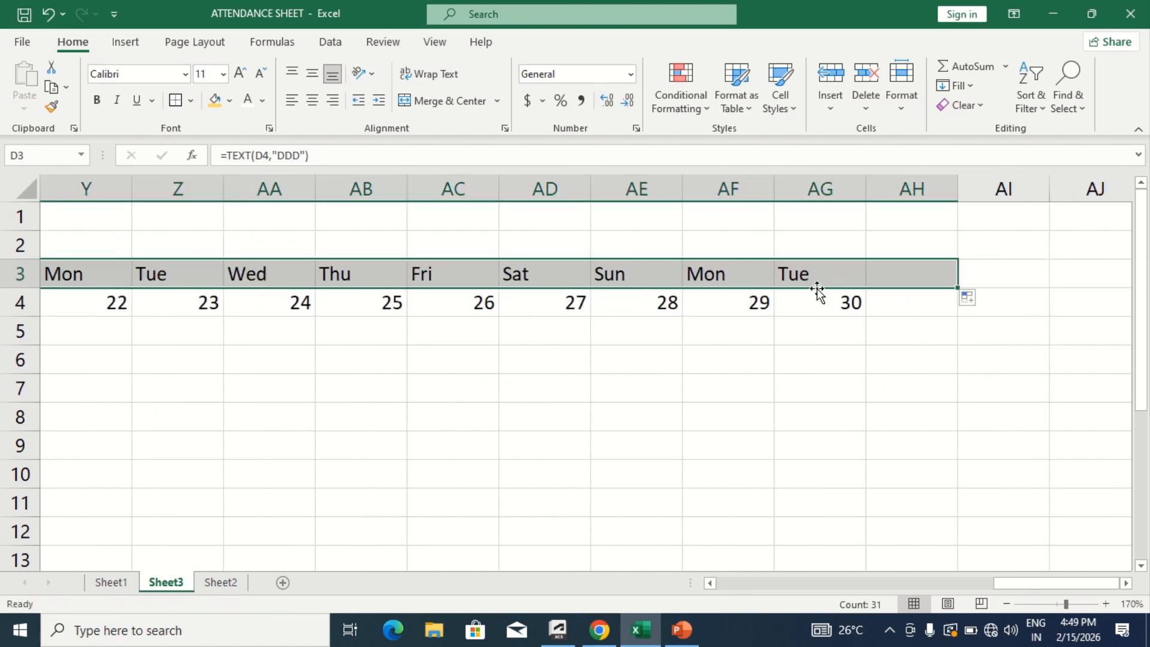
left_click(712, 305)
scroll(712, 305, "left", 10)
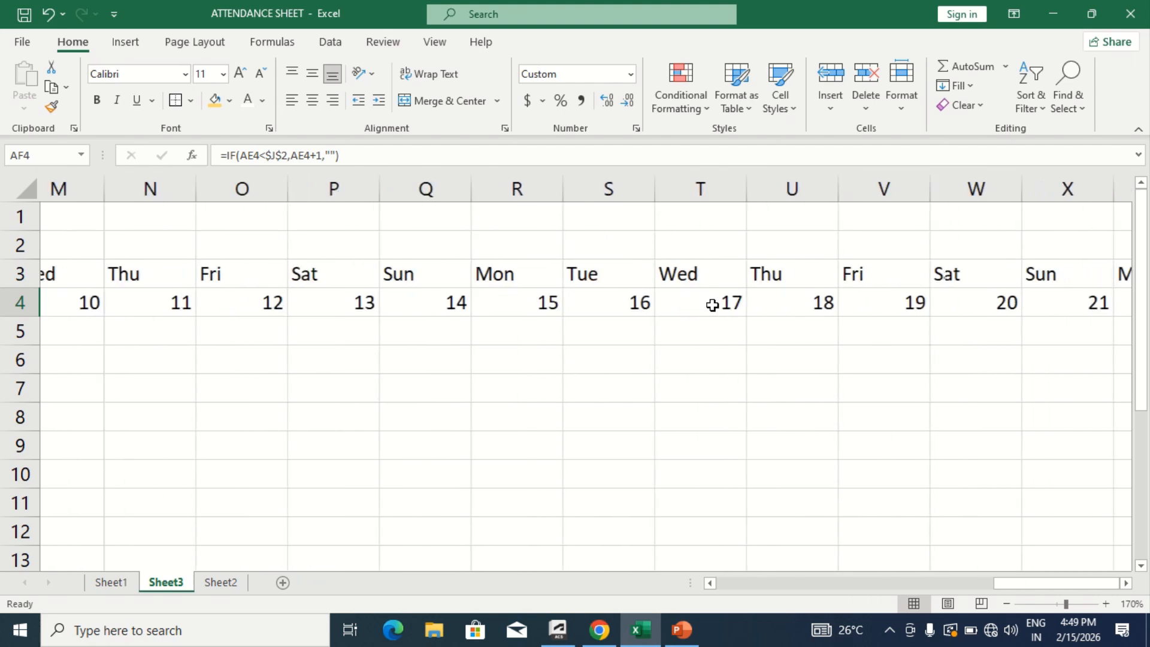
scroll(712, 305, "left", 2)
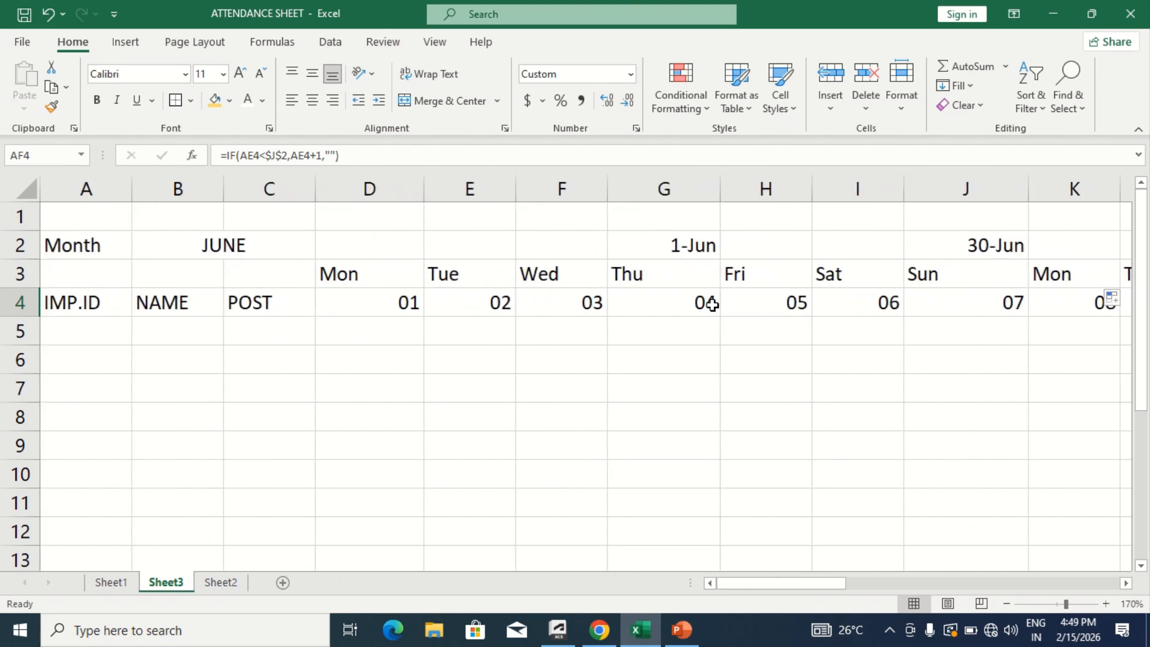
- Test the weekday row by switching the month in B2 to SEPTEMBER, AUGUST, JUNE and OCTOBER in turn
left_click(377, 297)
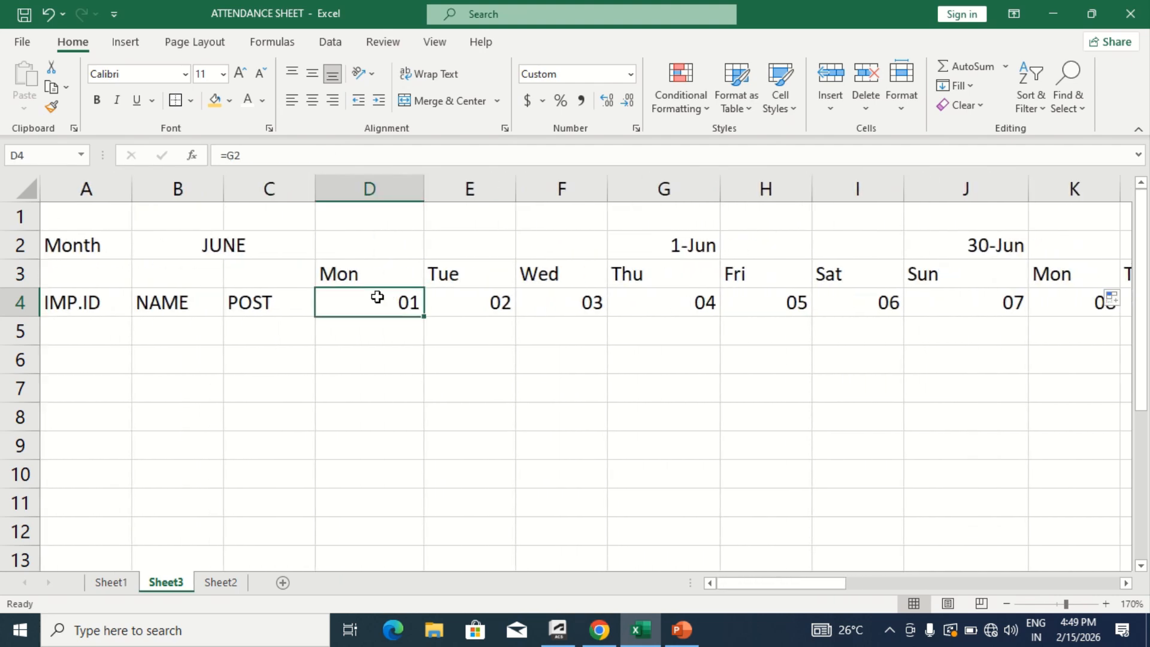
left_click(269, 237)
left_click(323, 251)
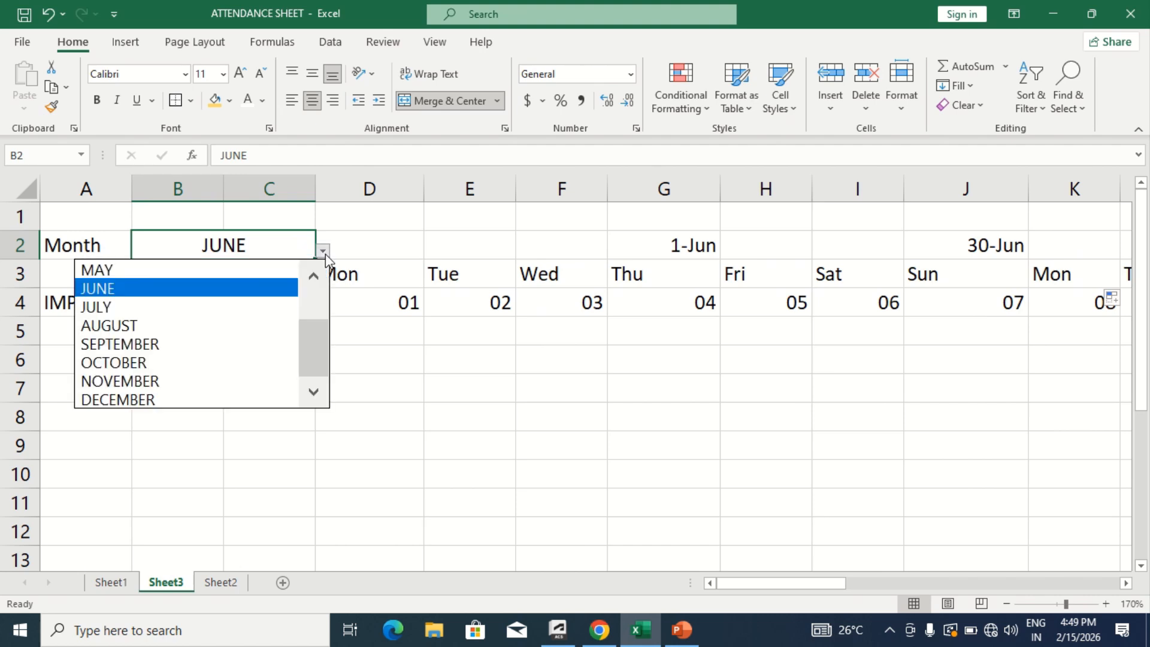
left_click(206, 342)
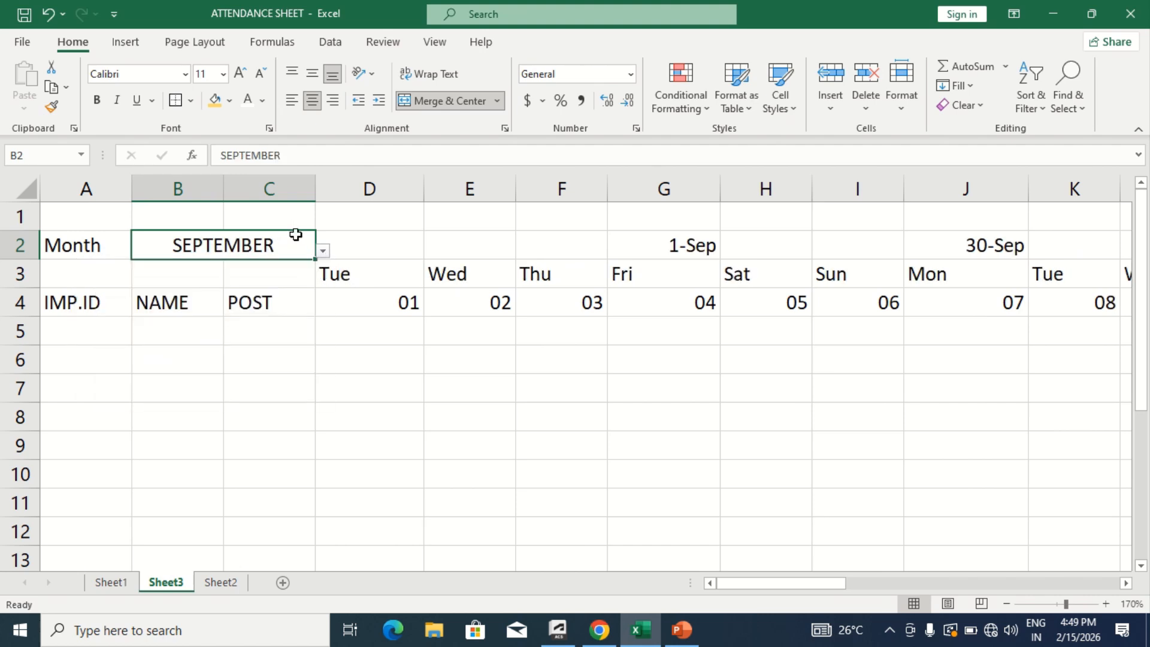
left_click(323, 251)
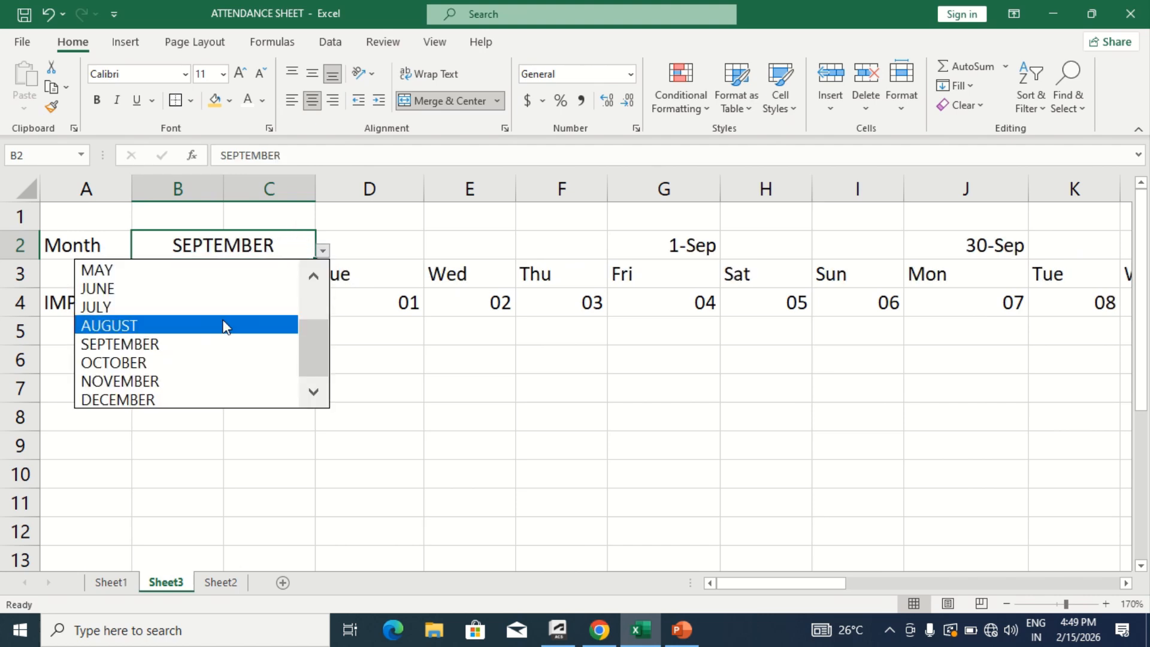
left_click(225, 325)
left_click(325, 253)
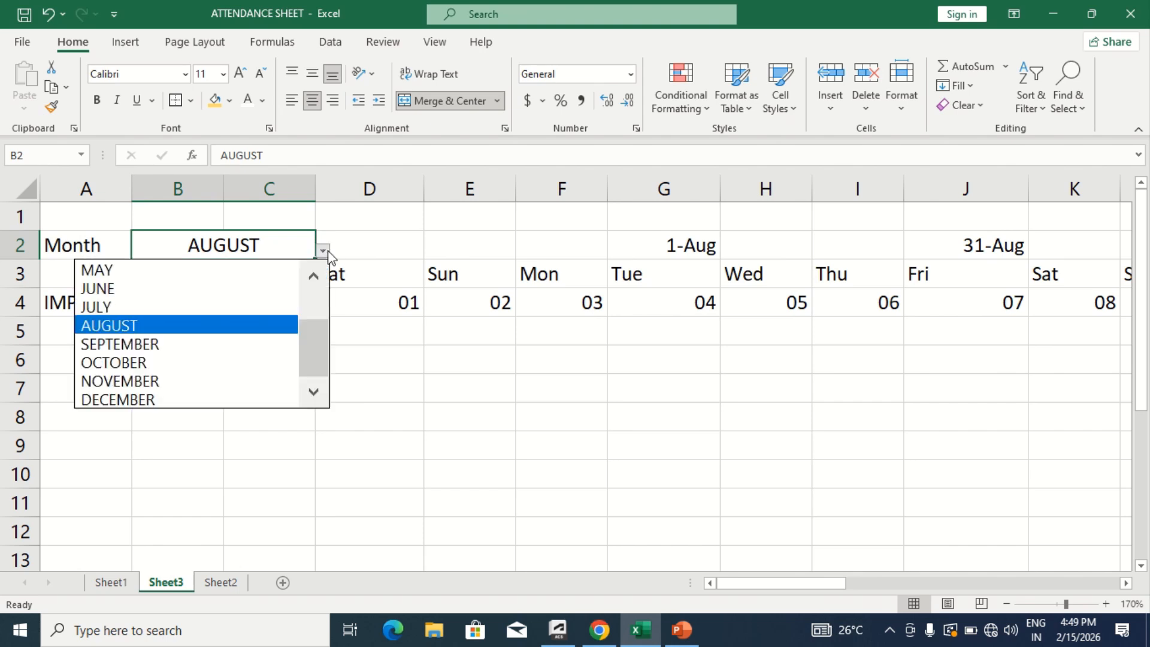
left_click(244, 290)
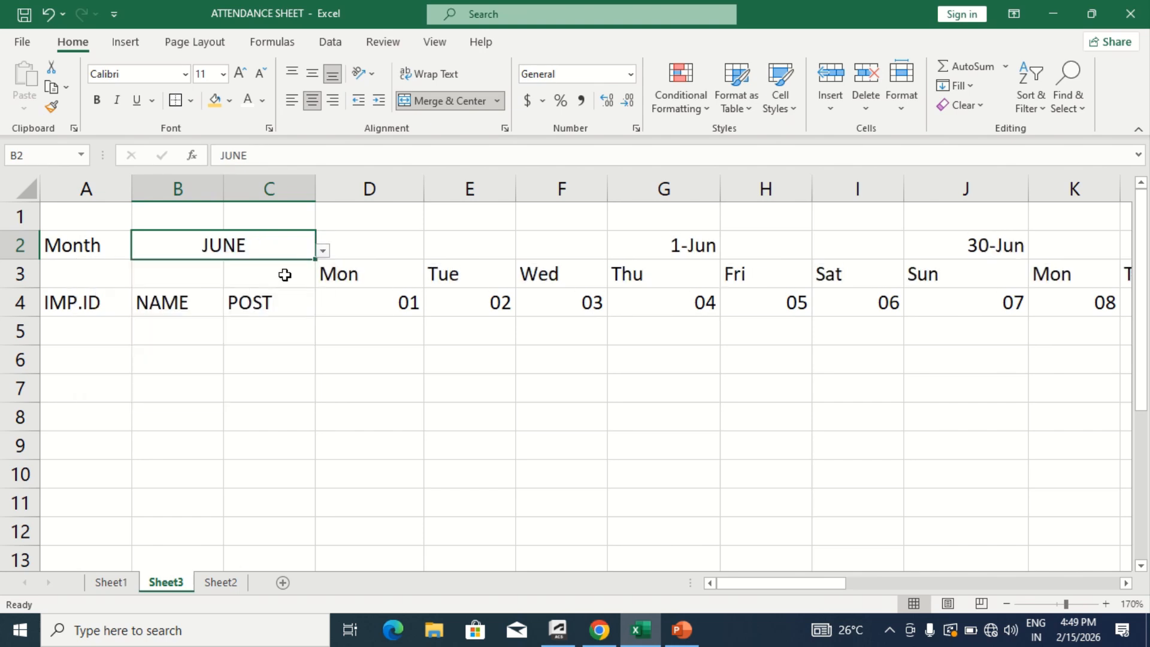
left_click(323, 251)
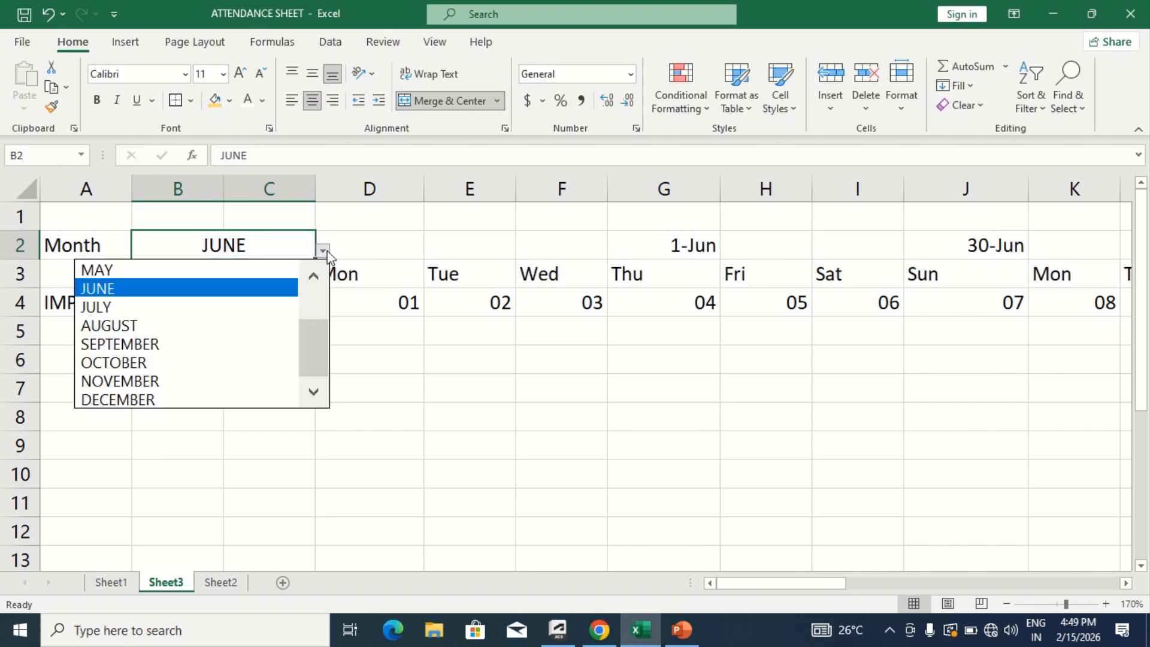
left_click(213, 366)
- Copy the employee ID, name and post entries in A5:C20 of Sheet1, with A5 of Sheet3 selected as the destination
left_click(105, 326)
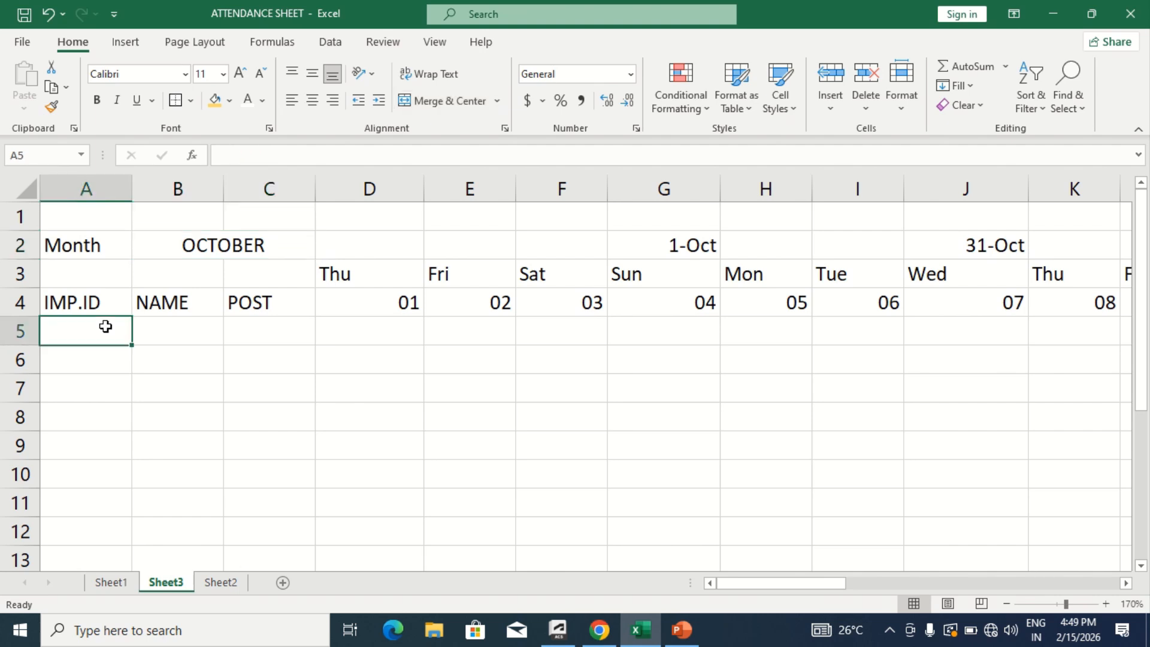
left_click(180, 327)
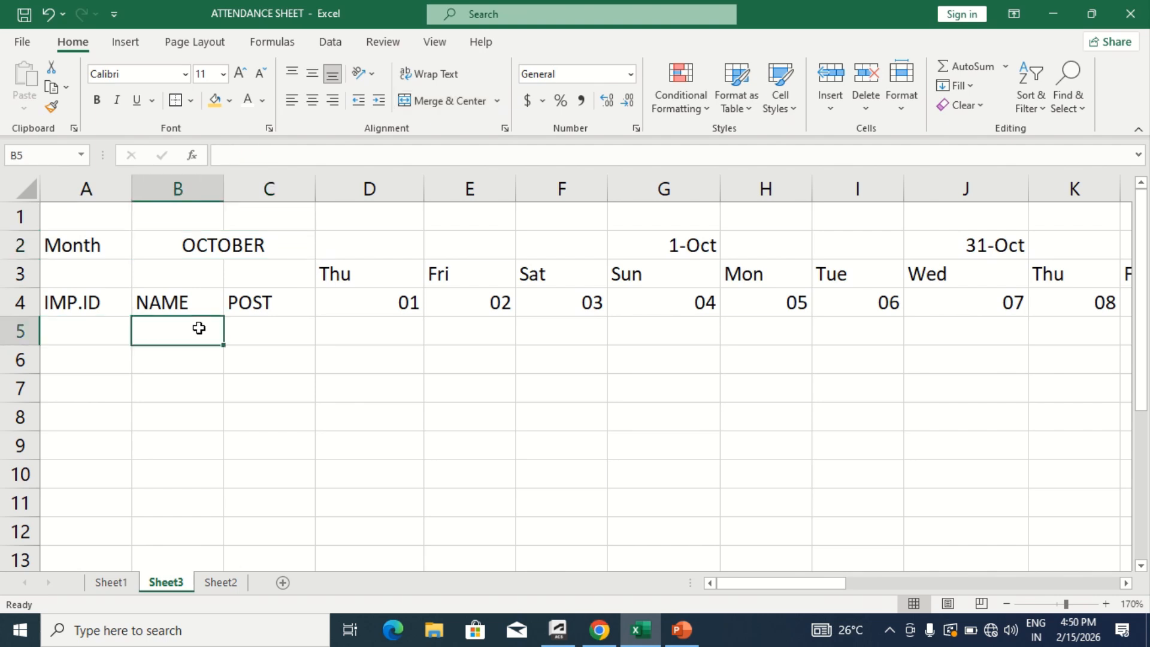
left_click(273, 329)
left_click(98, 330)
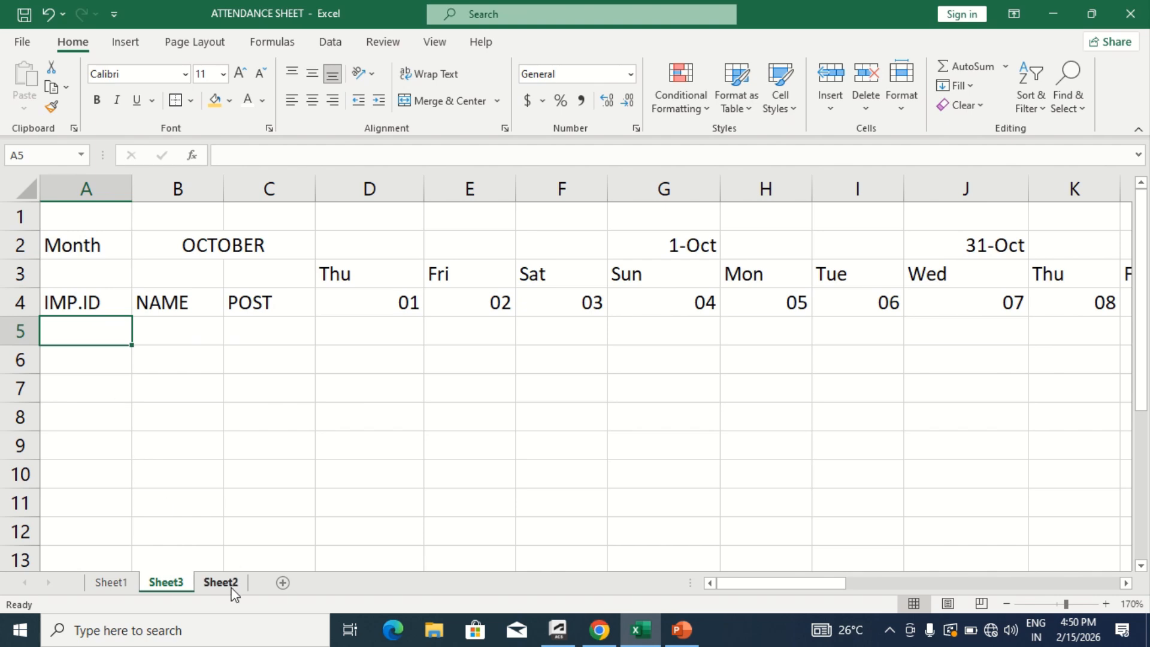
left_click(112, 582)
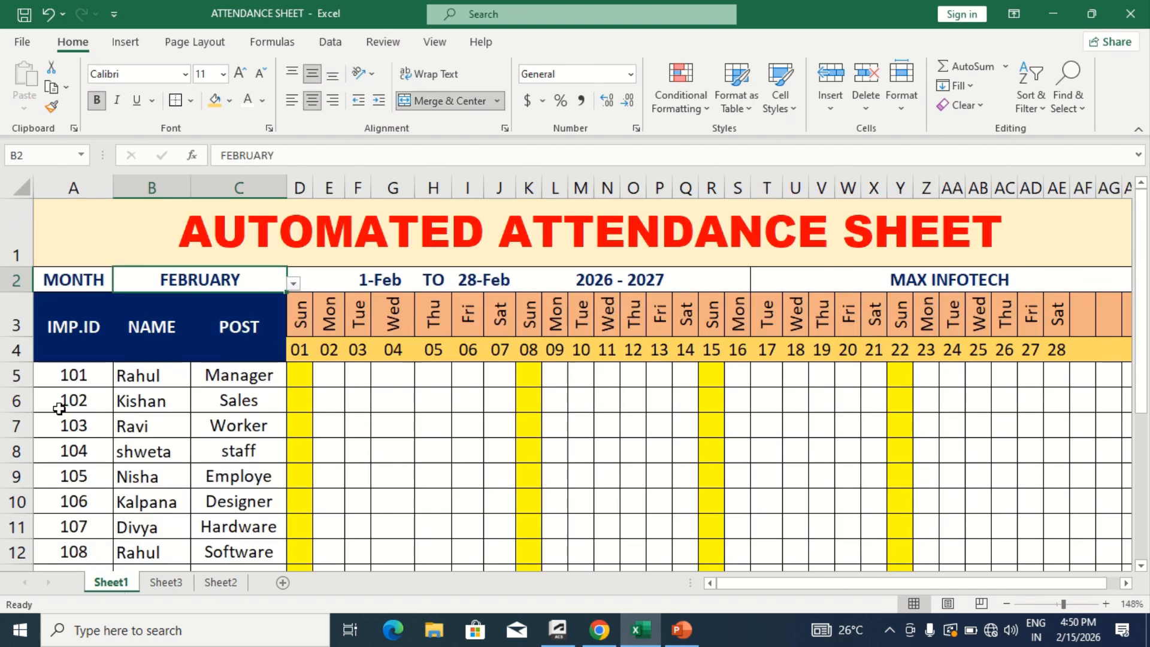
left_click(64, 390)
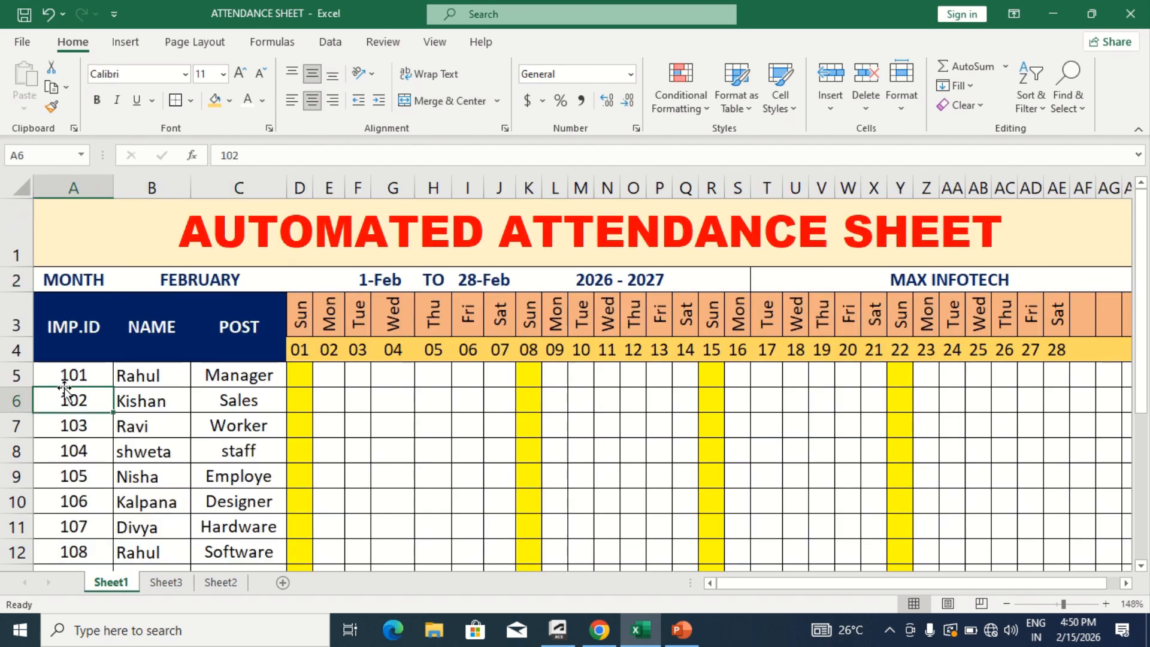
key("Up")
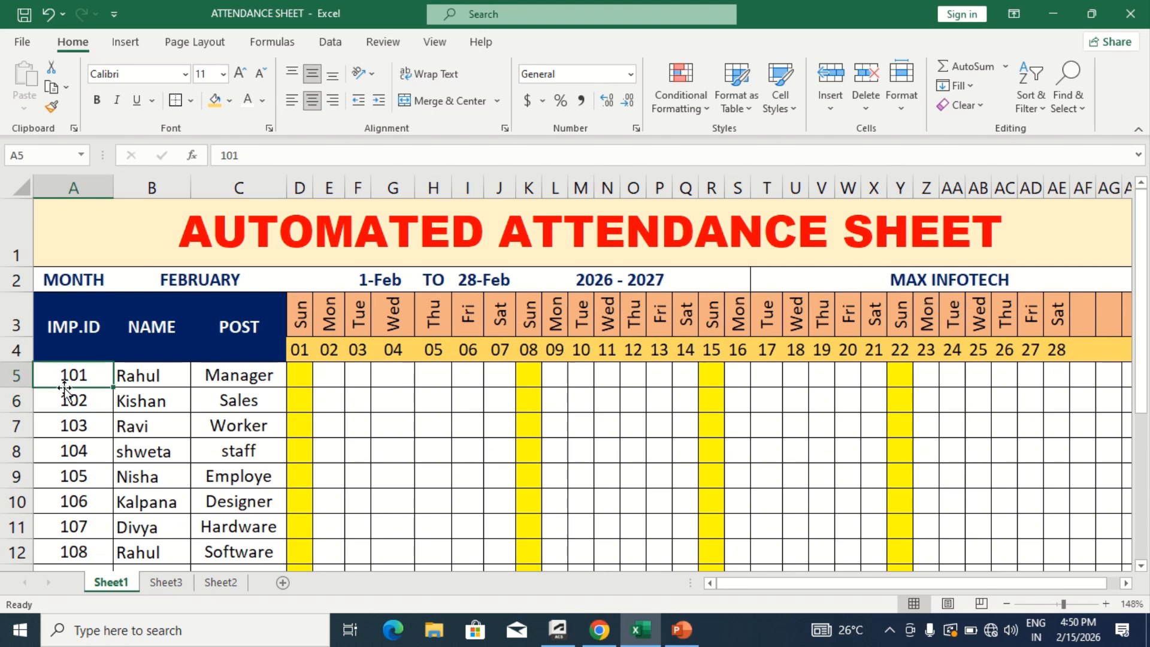
key("shift+Right")
key("shift+Right")
key("ctrl+shift+Down")
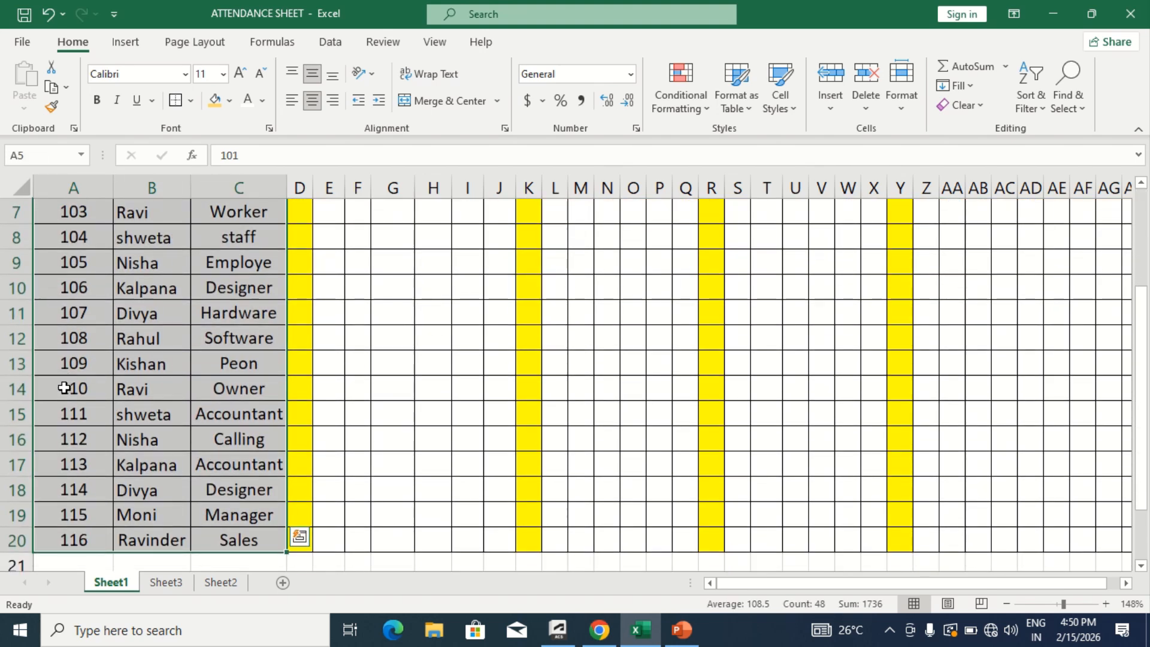
key("ctrl+c")
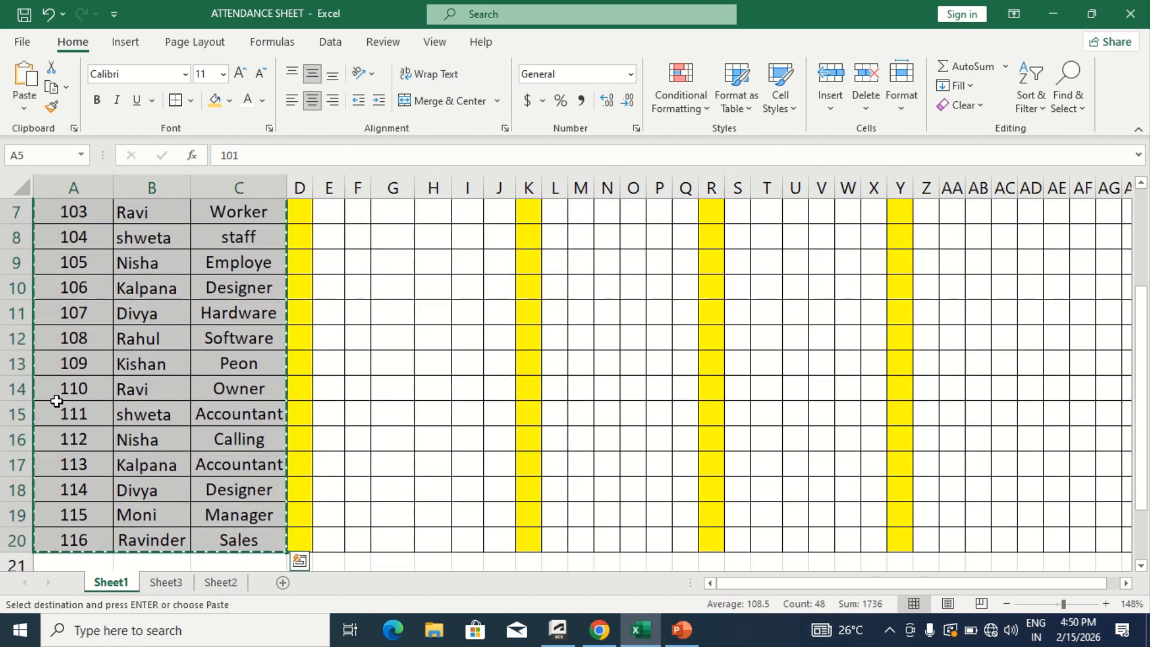
- Paste the copied employee entries into Sheet3 starting at cell A5 and look over the pasted list
left_click(157, 578)
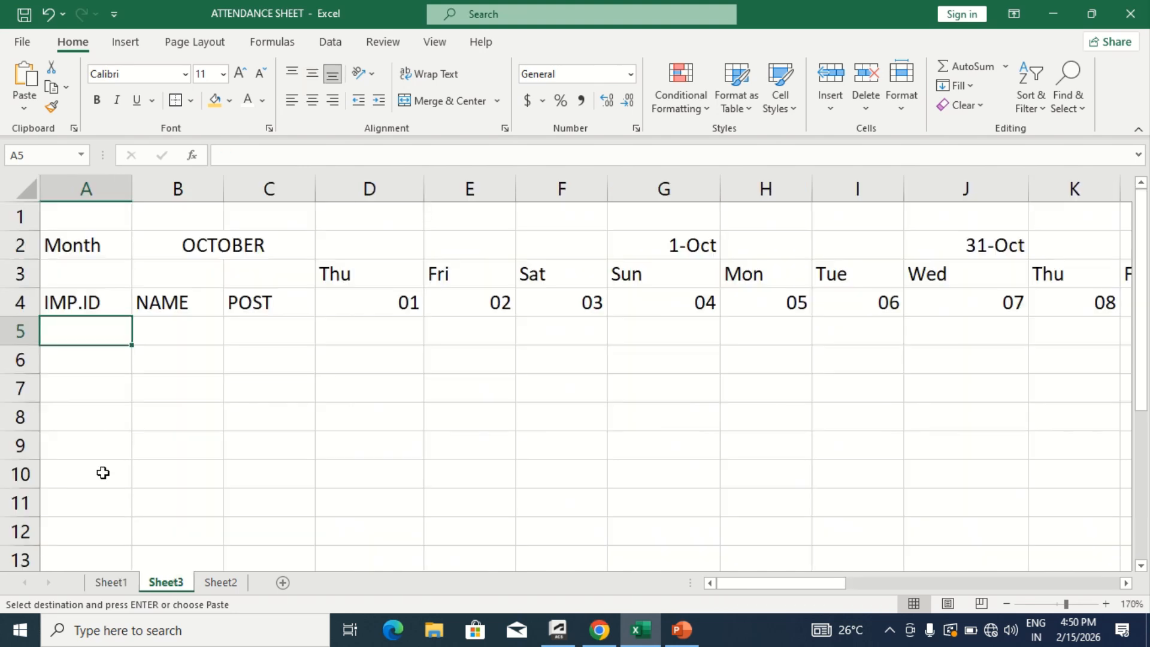
key("ctrl+v")
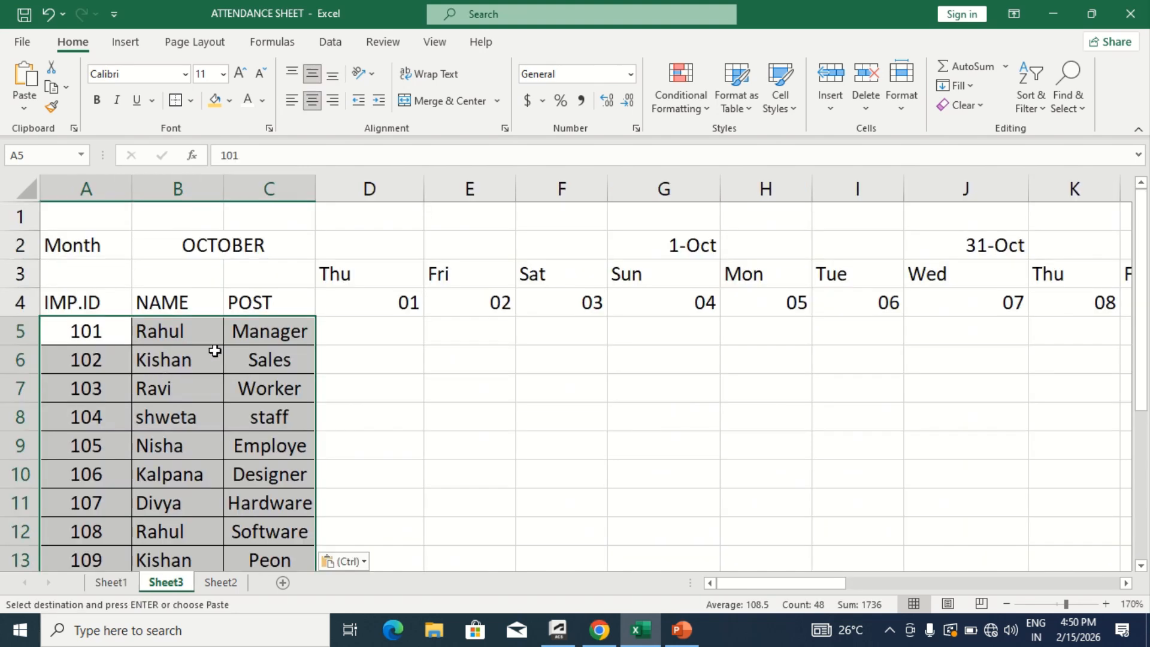
left_click(214, 351)
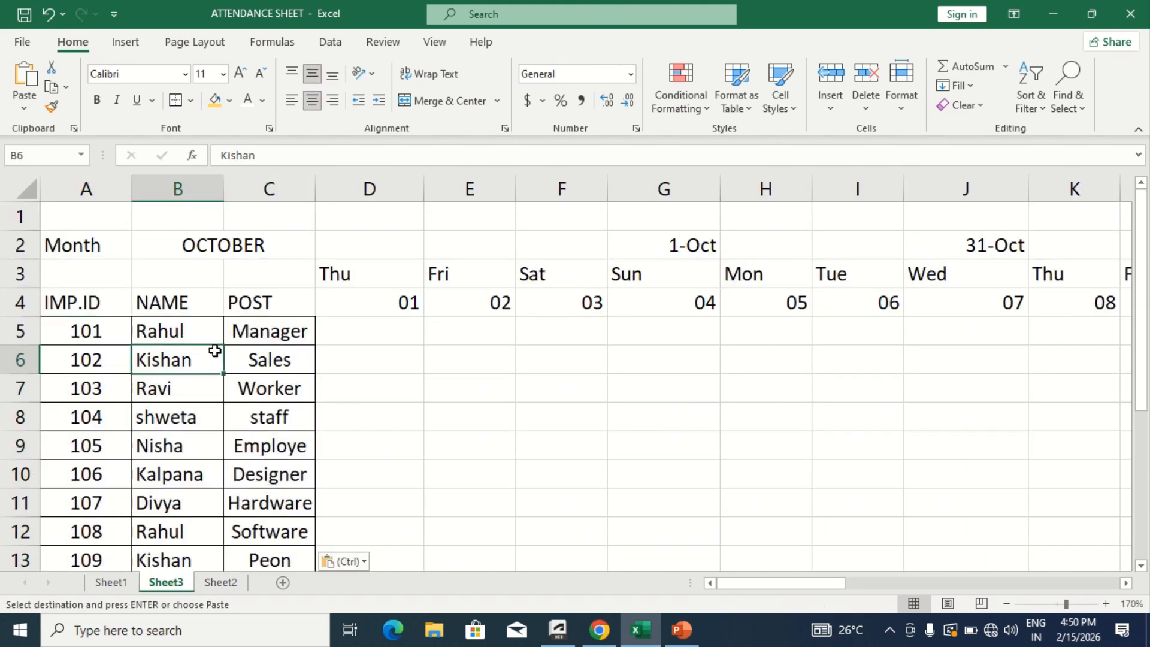
left_click(357, 332)
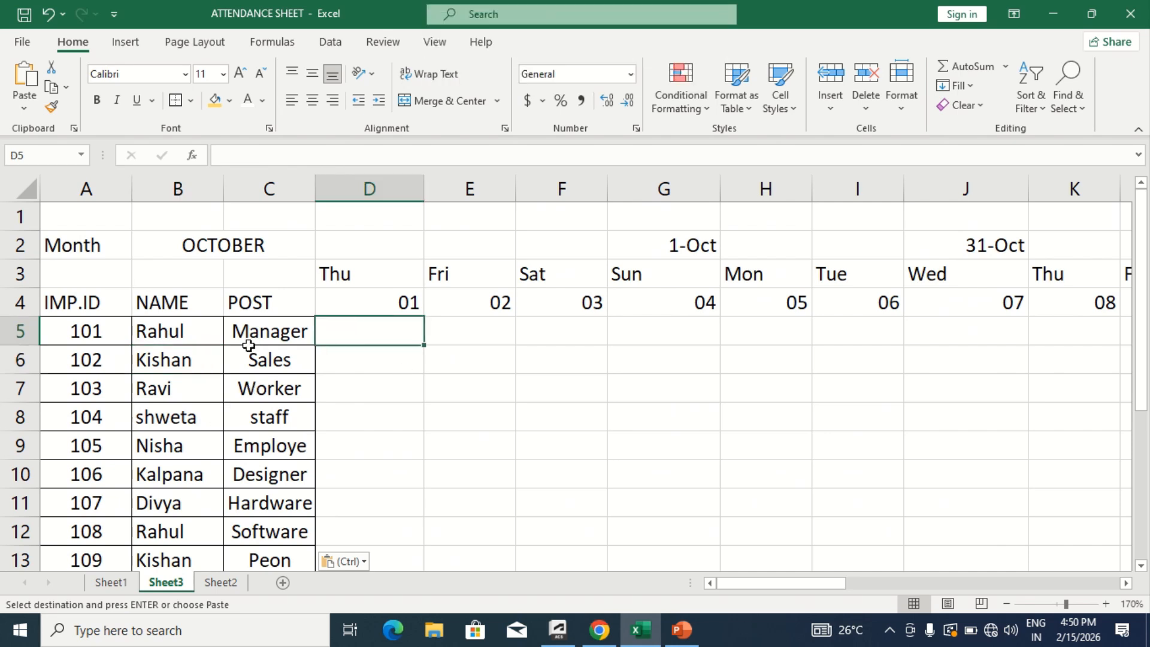
left_click(434, 384)
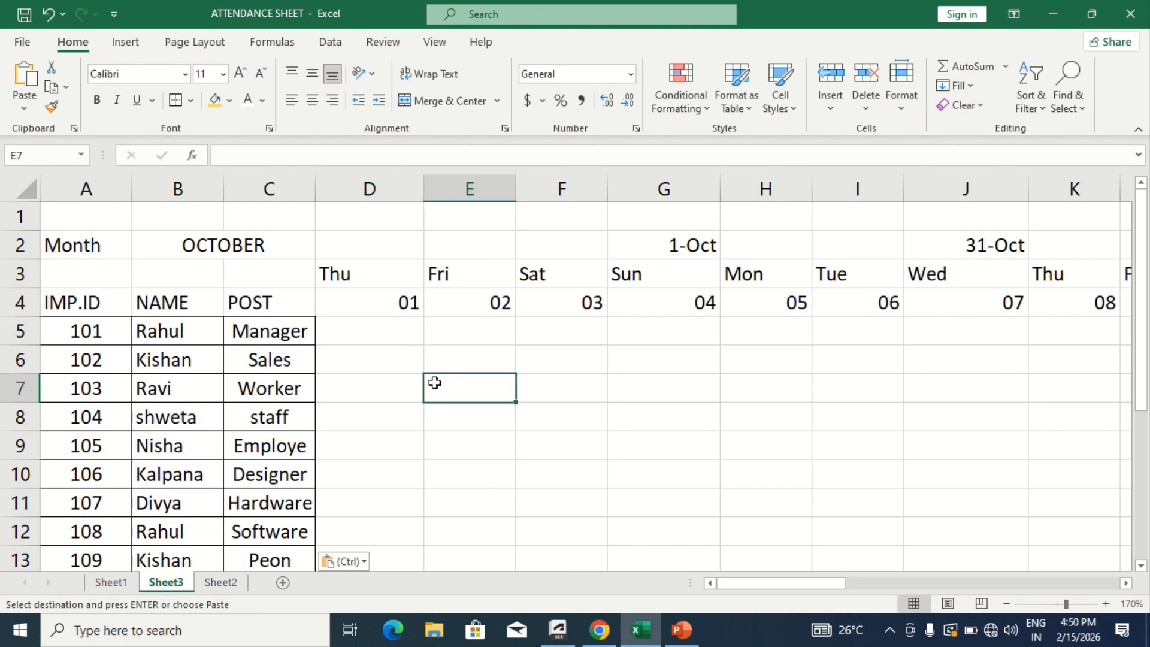
scroll(435, 384, "down", 1)
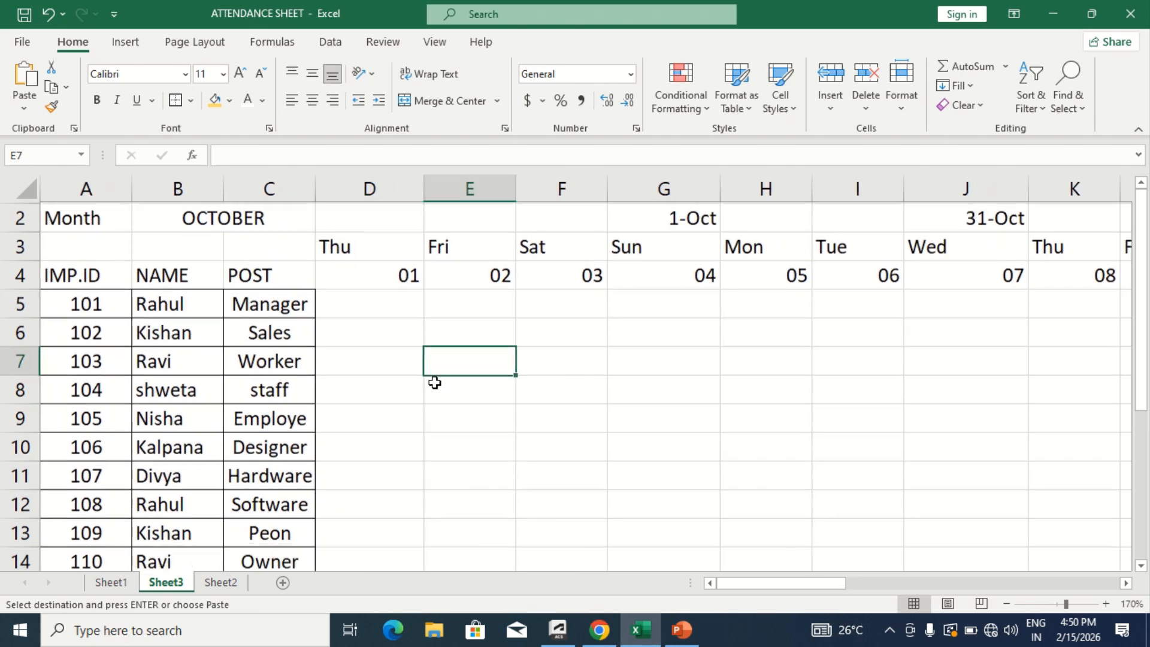
scroll(435, 383, "up", 1)
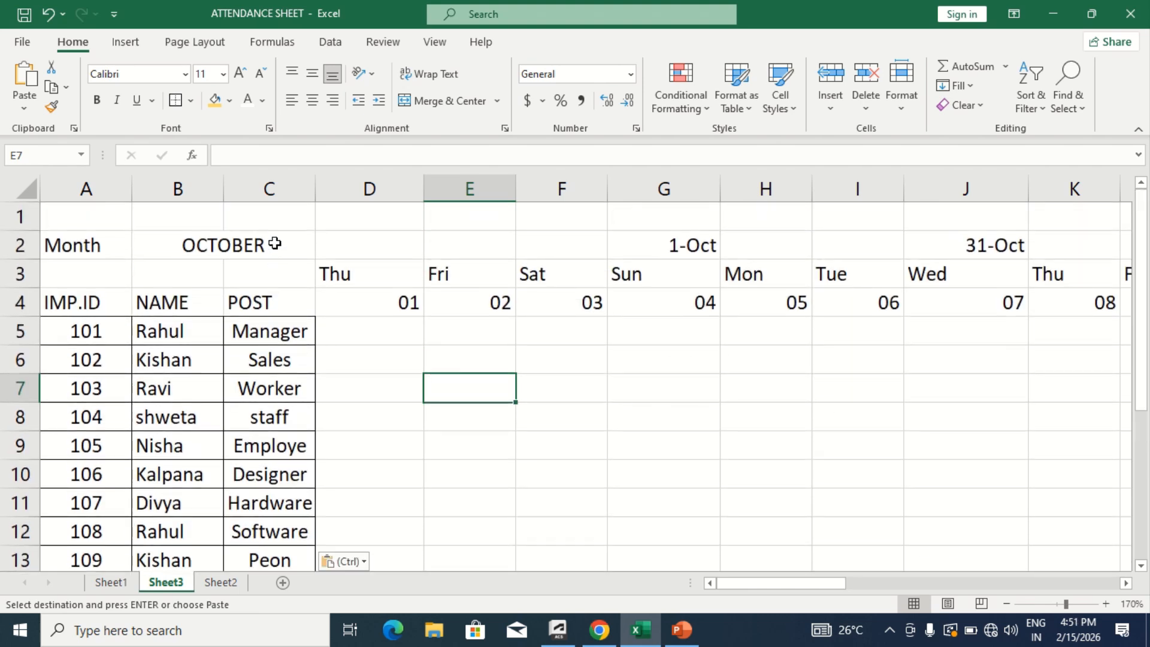
- Test the month dropdown in B2 with MAY and leave it set to NOVEMBER
left_click(271, 241)
left_click(323, 252)
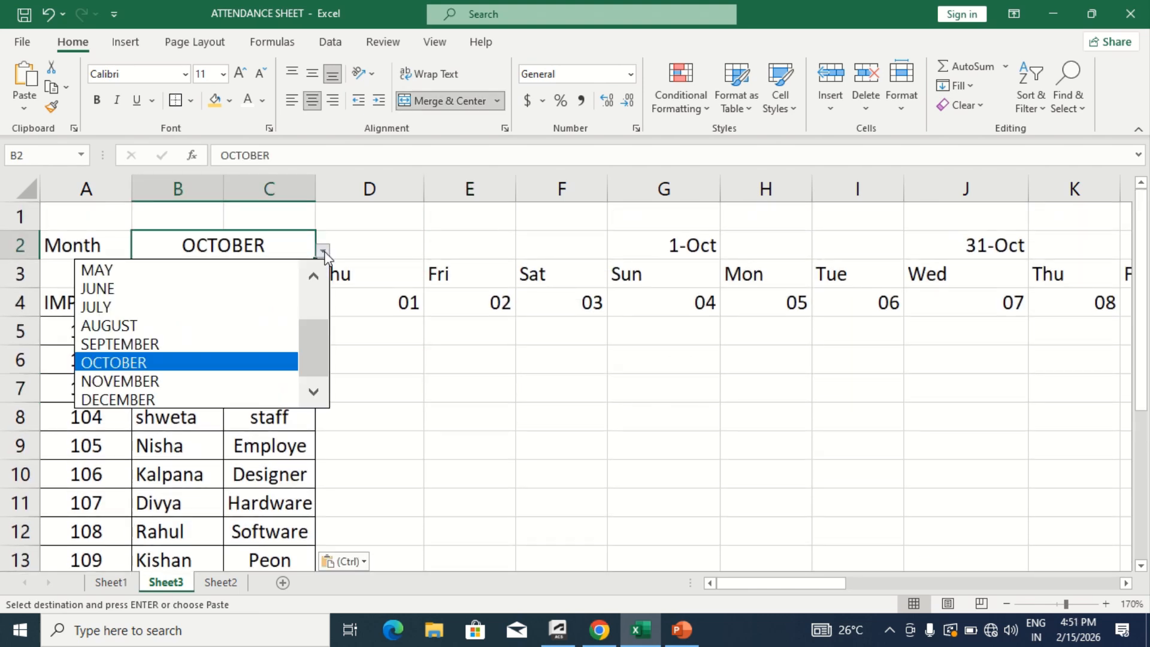
left_click(243, 270)
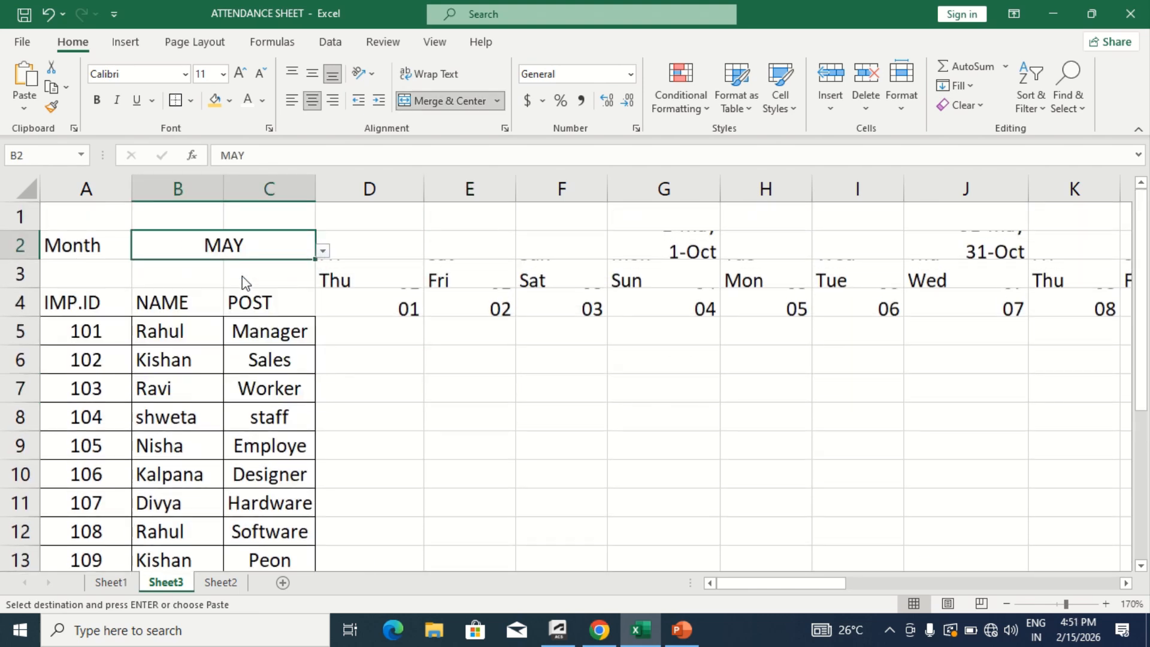
left_click(322, 252)
left_click(209, 372)
left_click(210, 372)
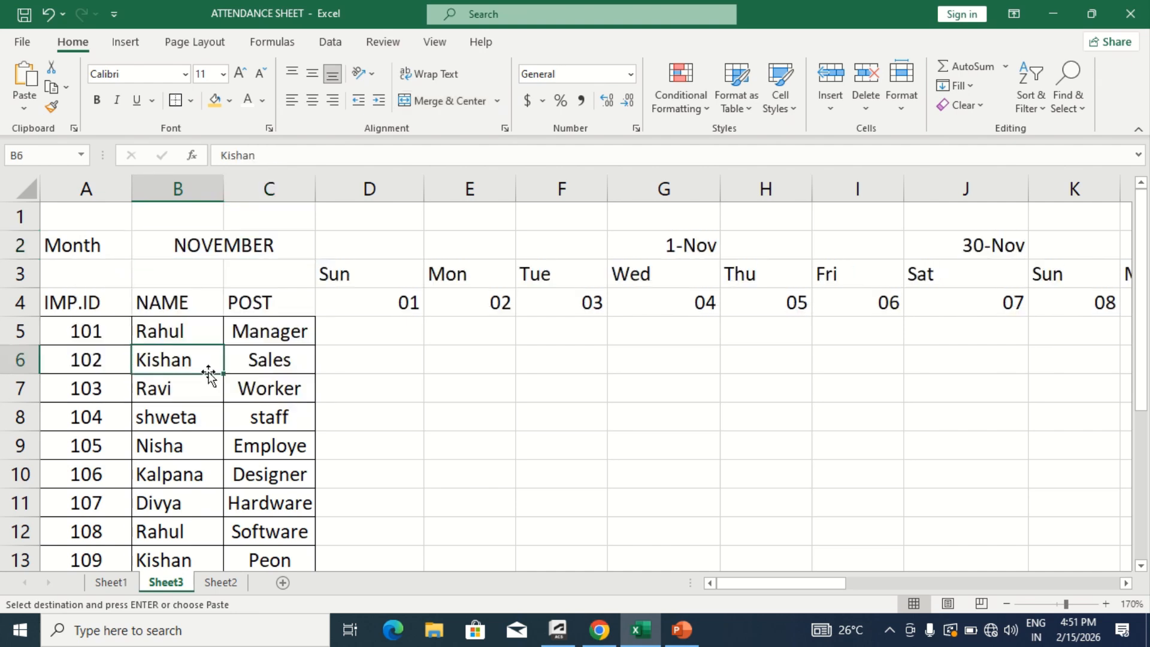
left_click(403, 340)
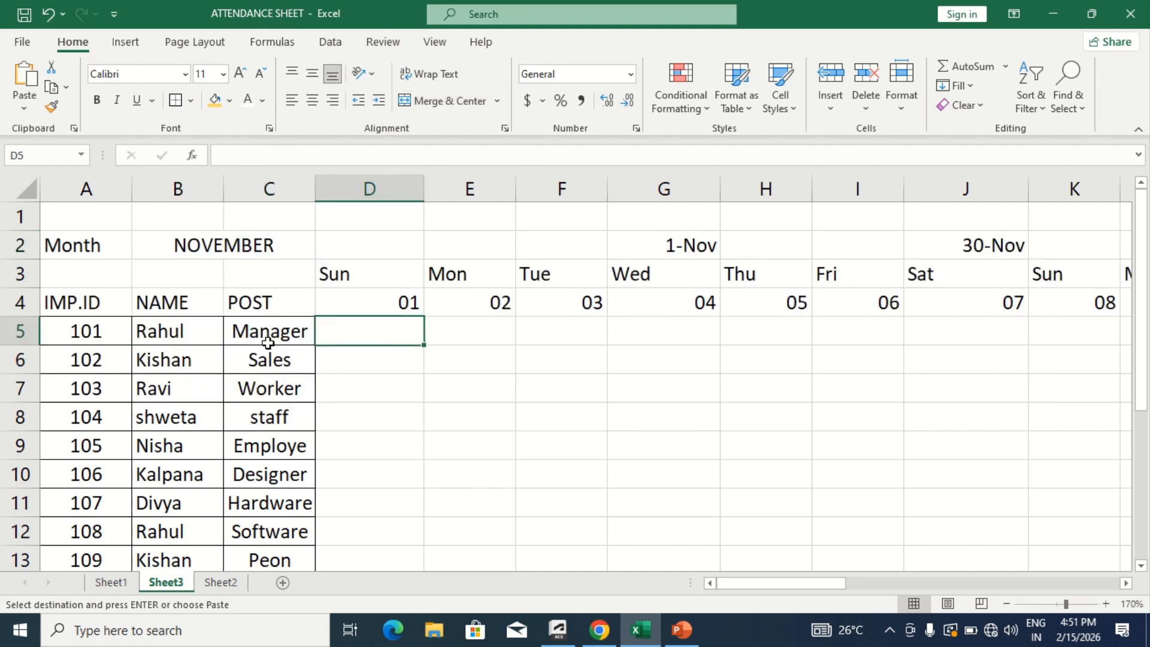